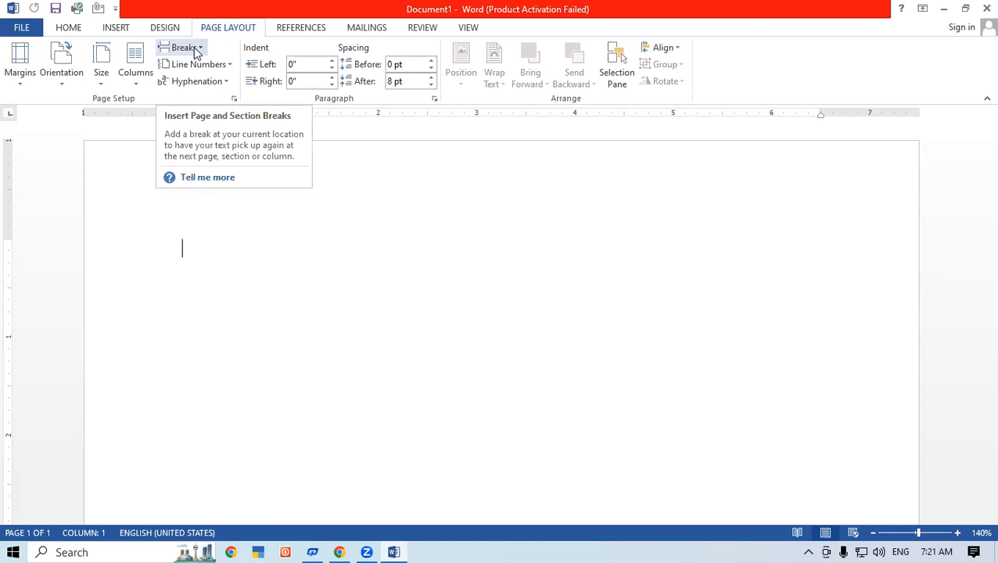
# Fill the blank document with sample paragraphs using =rand()
pyautogui.click(195, 50)
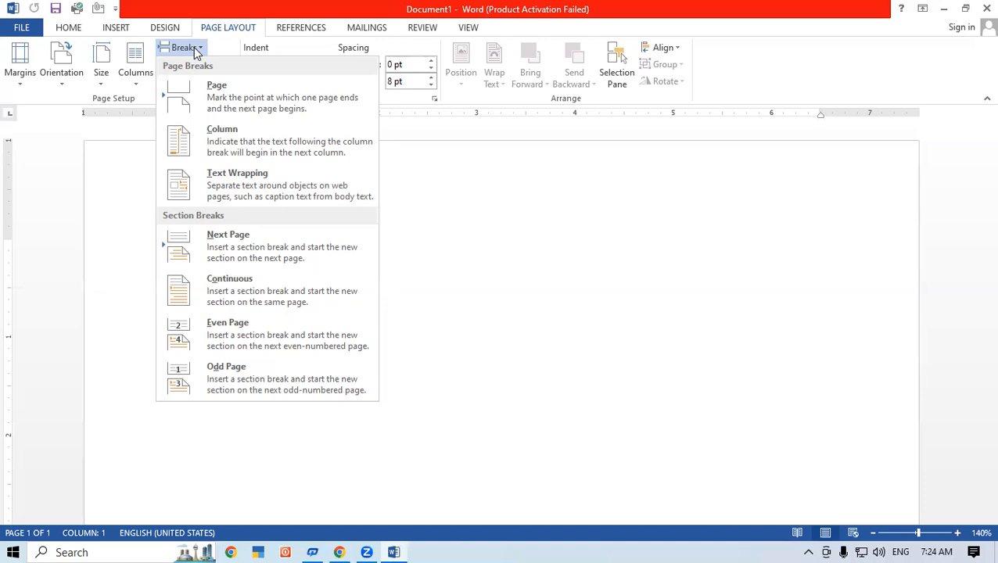
pyautogui.click(458, 260)
pyautogui.write('=rand')
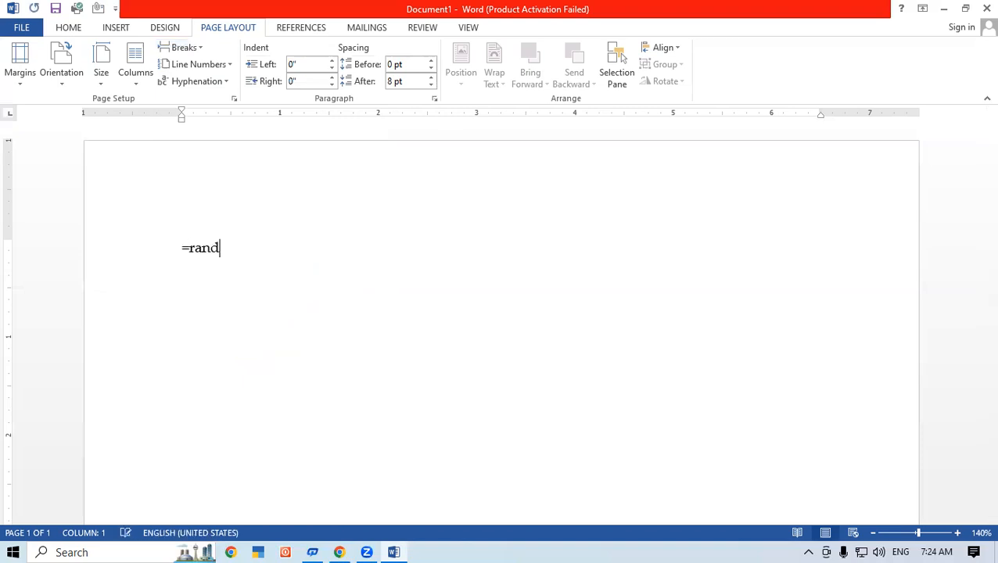
pyautogui.write('()')
pyautogui.press('Return')
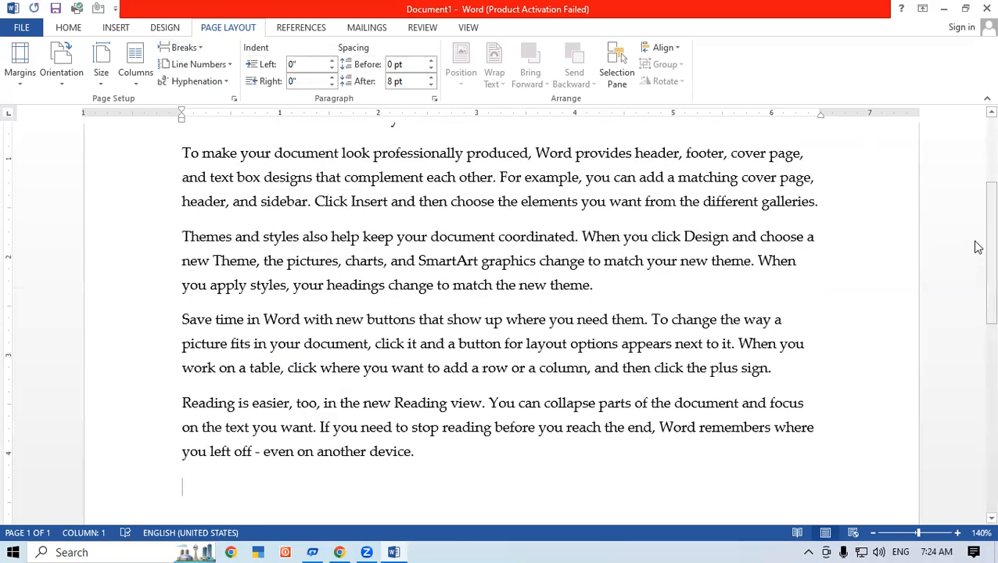
pyautogui.moveTo(986, 260); pyautogui.dragTo(984, 127)
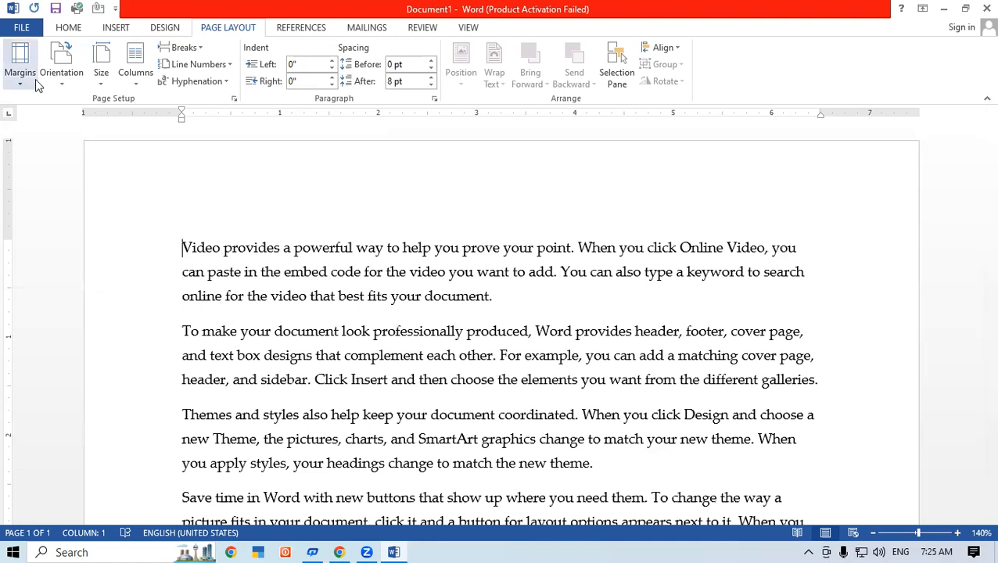
# Insert a page break before the paragraph beginning "Themes and styles also help"
pyautogui.click(188, 47)
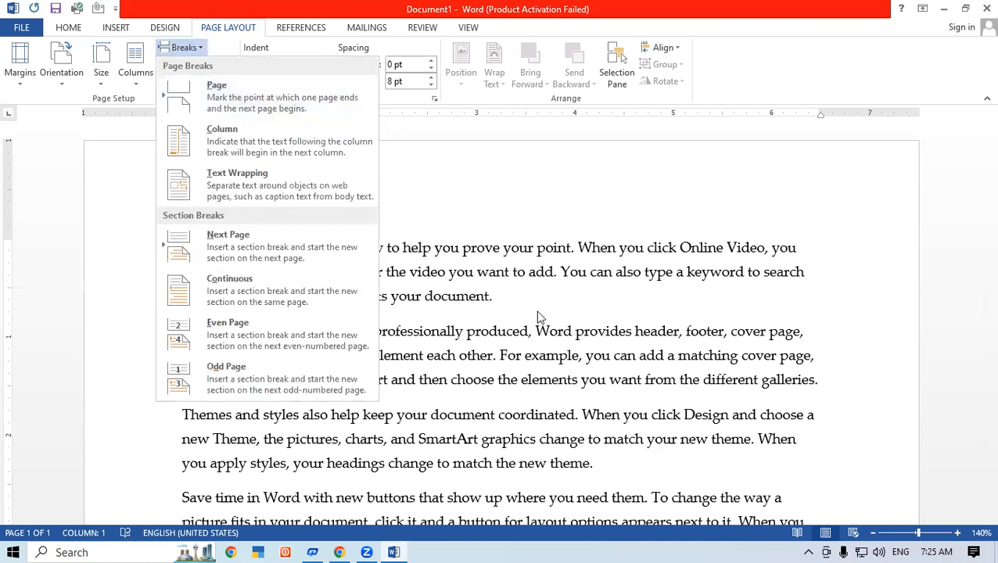
pyautogui.click(597, 353)
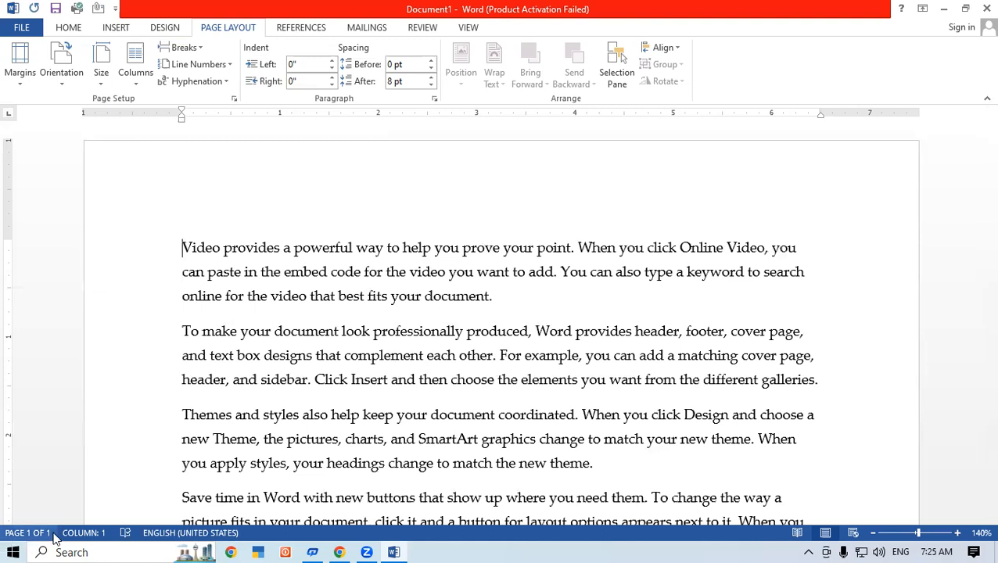
pyautogui.scroll(-1, 362, 369)
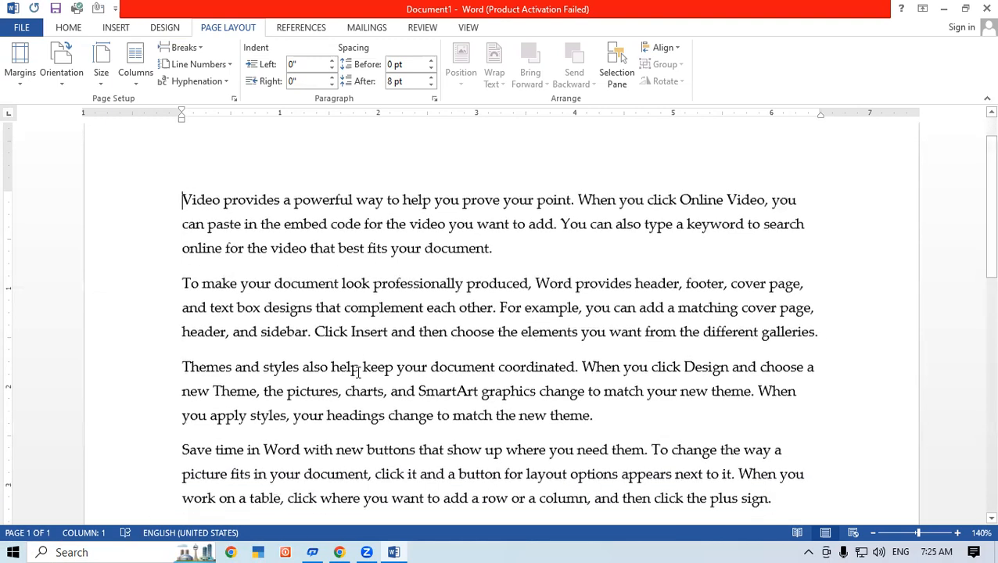
pyautogui.scroll(-6, 978, 274)
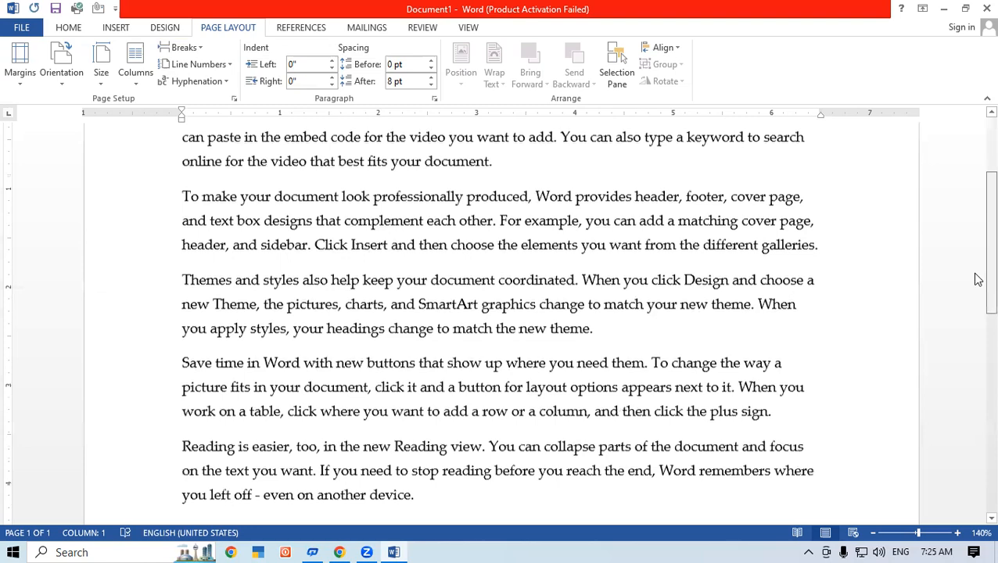
pyautogui.scroll(6, 978, 274)
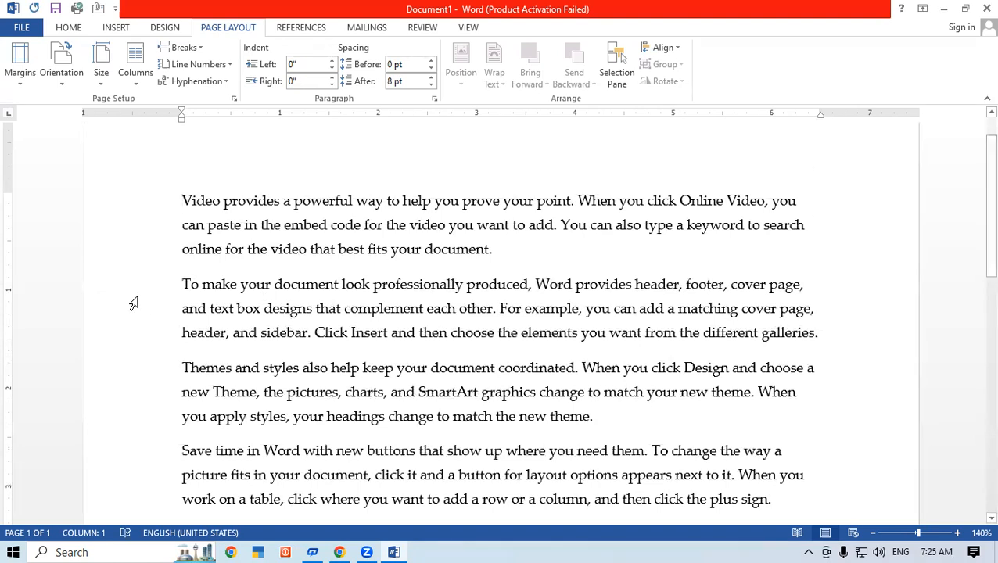
pyautogui.scroll(-3, 133, 303)
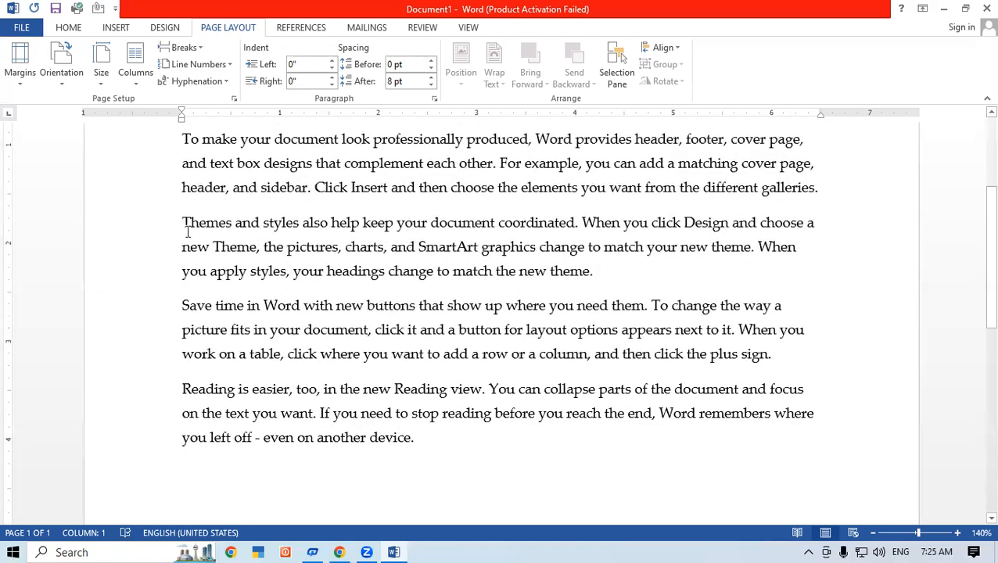
pyautogui.click(181, 220)
pyautogui.click(184, 49)
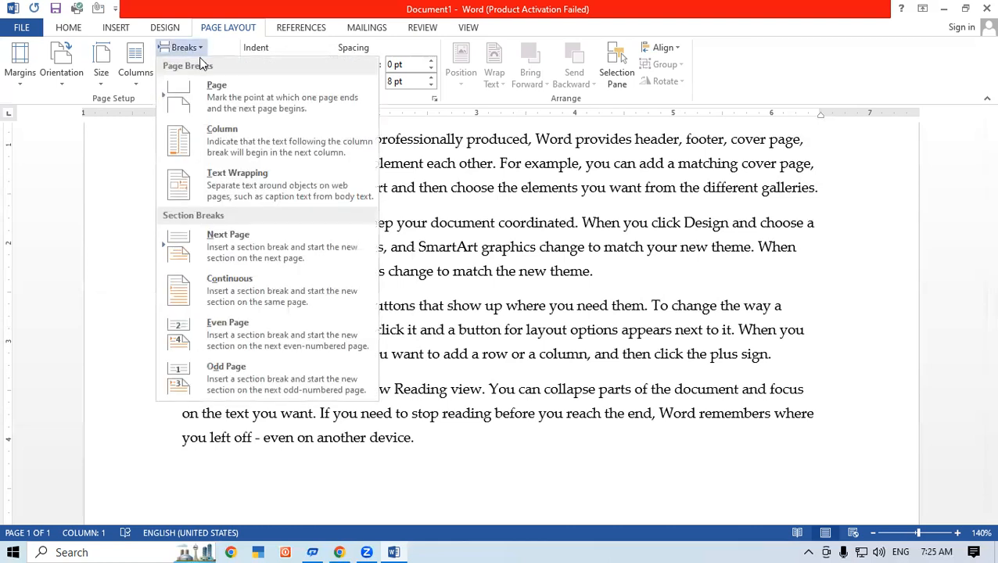
pyautogui.click(236, 94)
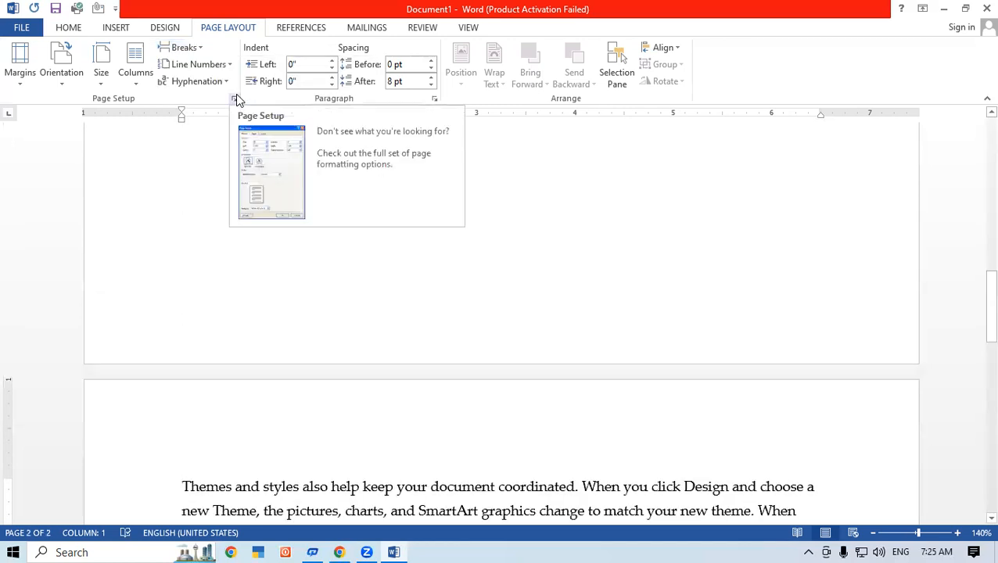
# Review the split across the pages and undo the page break
pyautogui.scroll(3, 636, 251)
pyautogui.scroll(3, 635, 251)
pyautogui.scroll(-1, 636, 249)
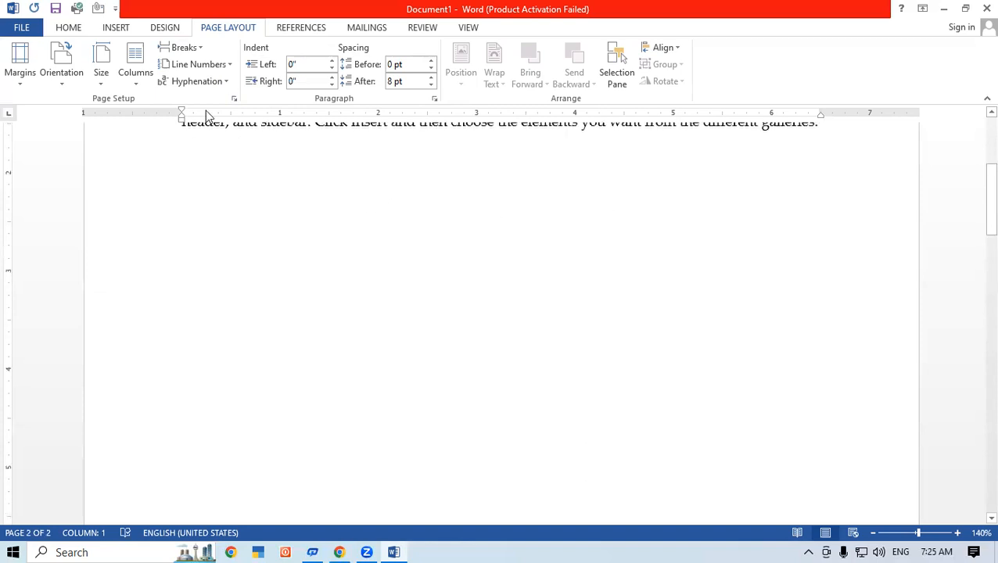
pyautogui.moveTo(989, 188); pyautogui.dragTo(974, 166)
pyautogui.click(820, 237)
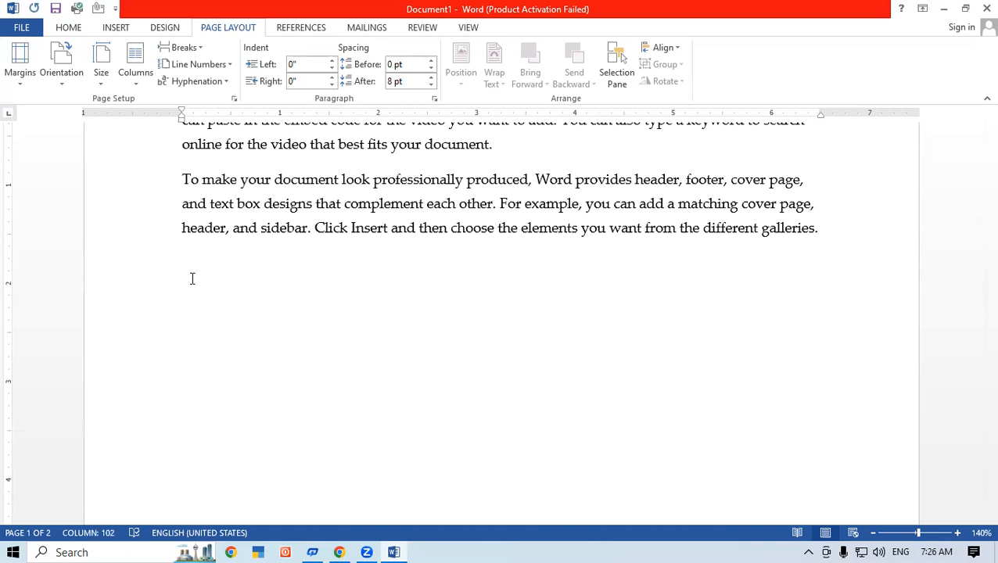
pyautogui.hotkey('ctrl', 'z')
# Lay out the document's text in two columns
pyautogui.click(192, 276)
pyautogui.click(185, 48)
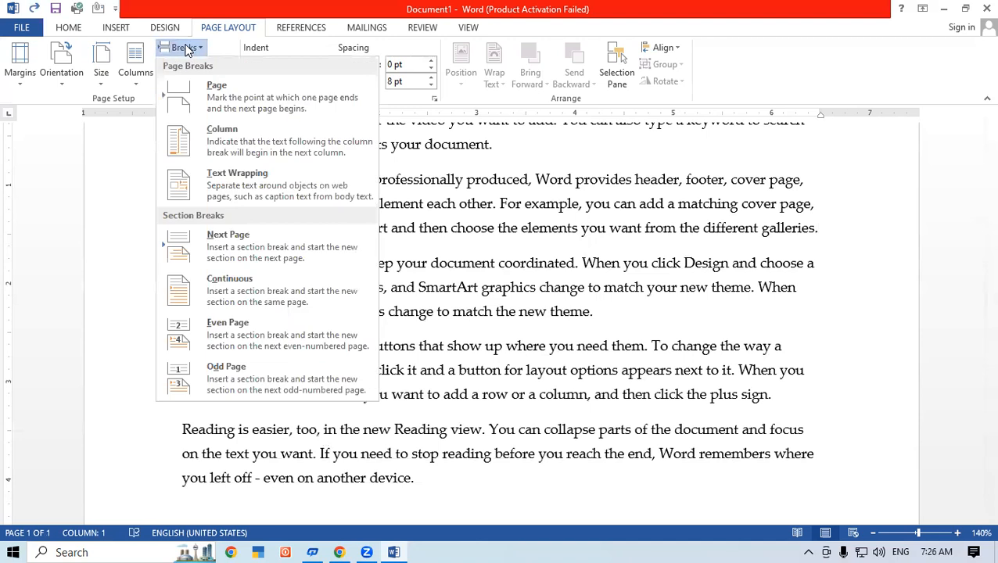
pyautogui.click(595, 283)
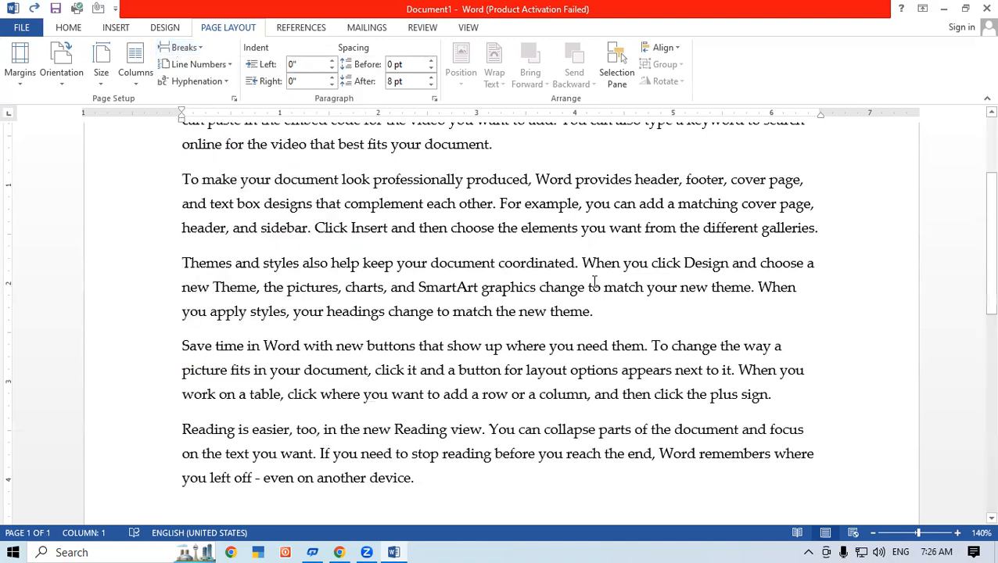
pyautogui.click(135, 66)
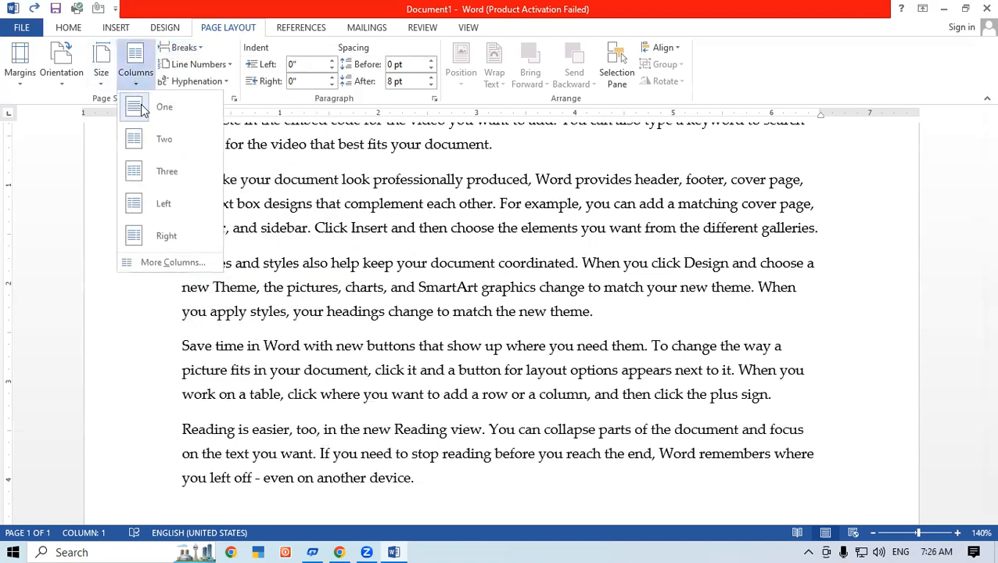
pyautogui.click(160, 139)
pyautogui.scroll(4, 414, 357)
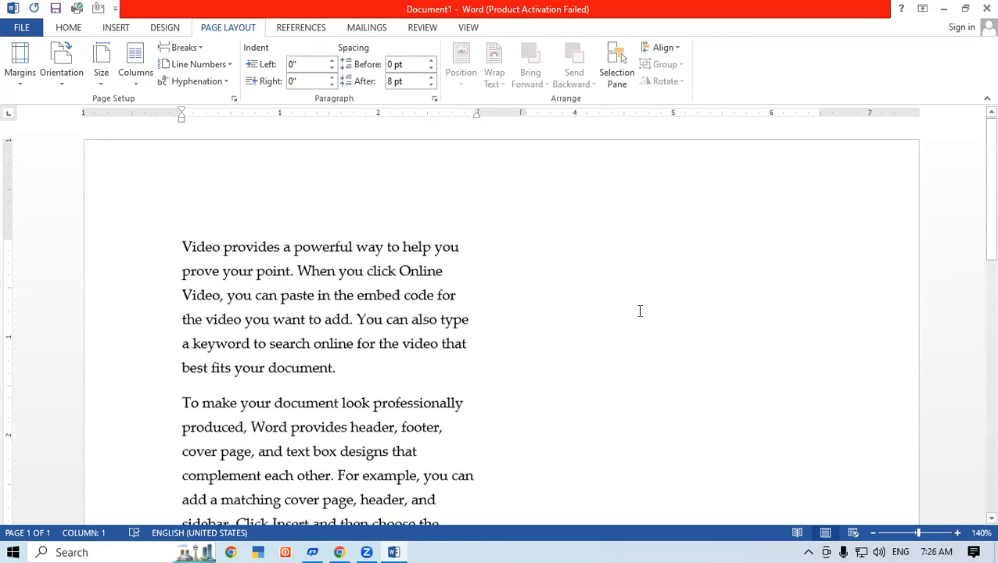
pyautogui.moveTo(974, 194); pyautogui.dragTo(974, 126)
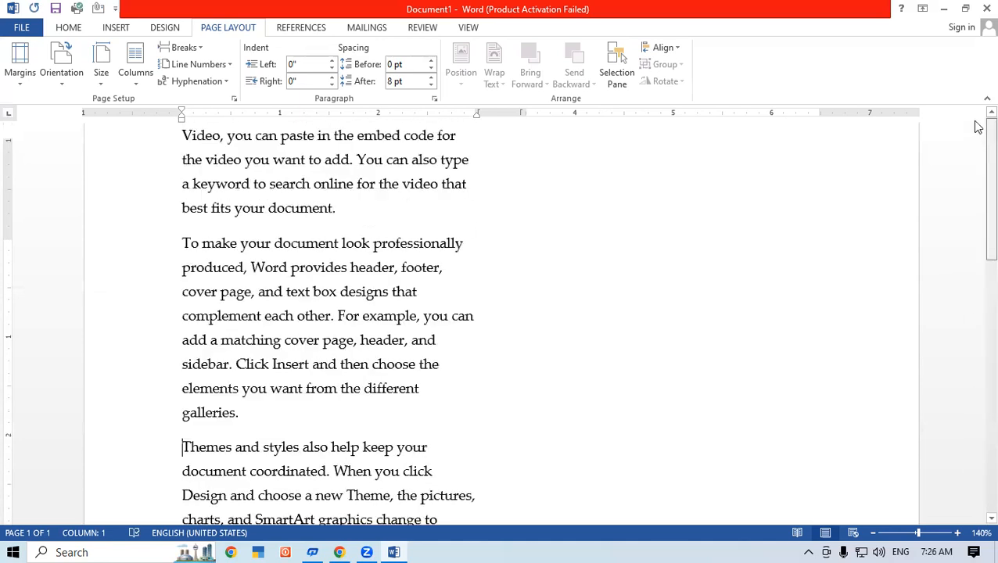
# Copy all the sample text and paste the copy at the start of the empty second column
pyautogui.moveTo(176, 253); pyautogui.dragTo(389, 434)
pyautogui.hotkey('ctrl', 'c')
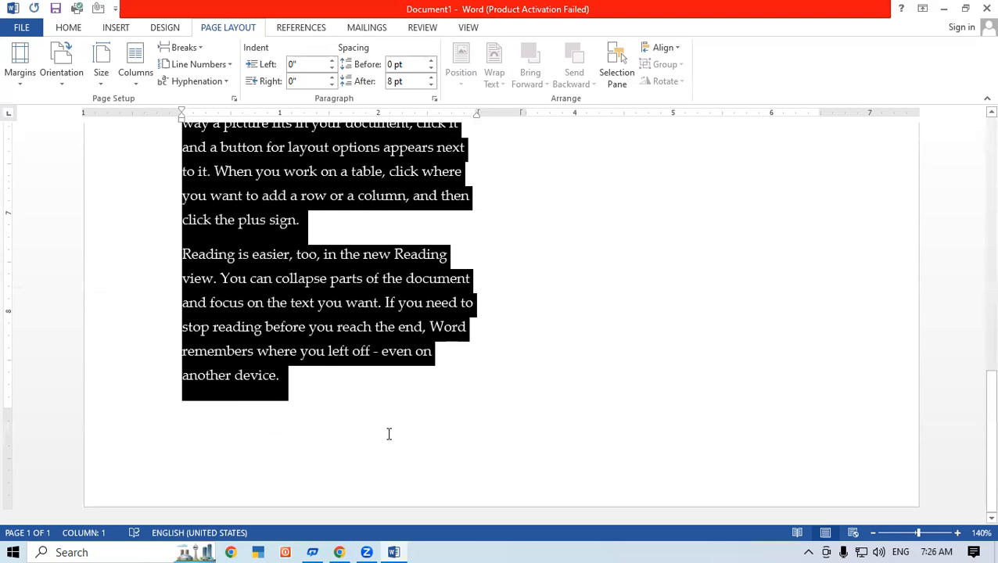
pyautogui.click(318, 375)
pyautogui.scroll(1, 607, 363)
pyautogui.scroll(-1, 606, 363)
pyautogui.moveTo(978, 423); pyautogui.dragTo(976, 82)
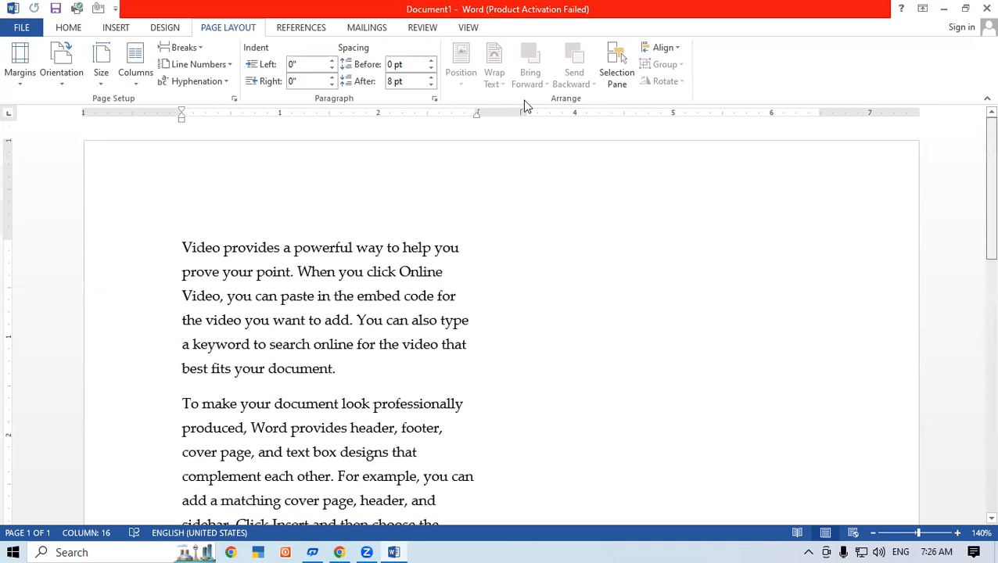
pyautogui.doubleClick(557, 248)
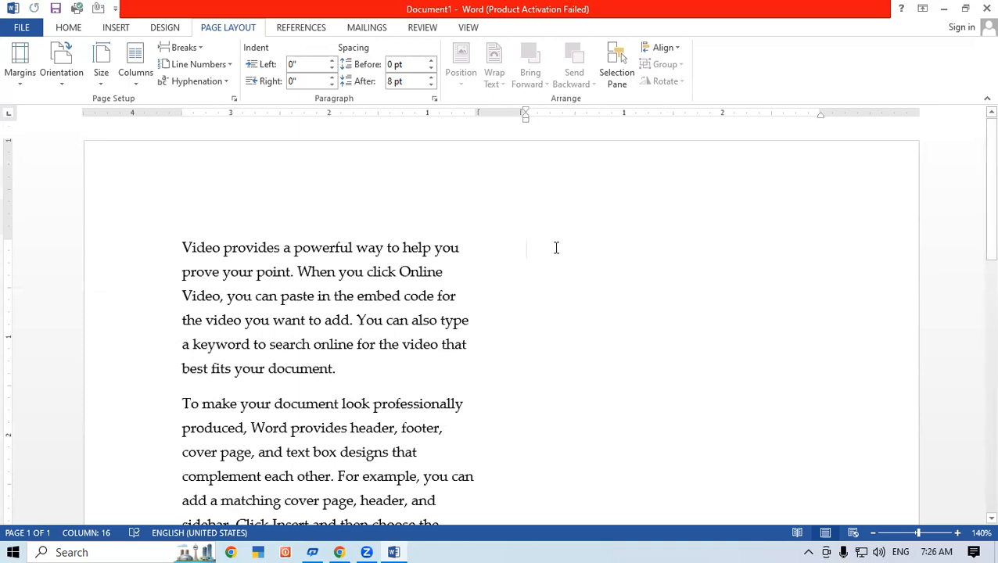
pyautogui.hotkey('ctrl', 'v')
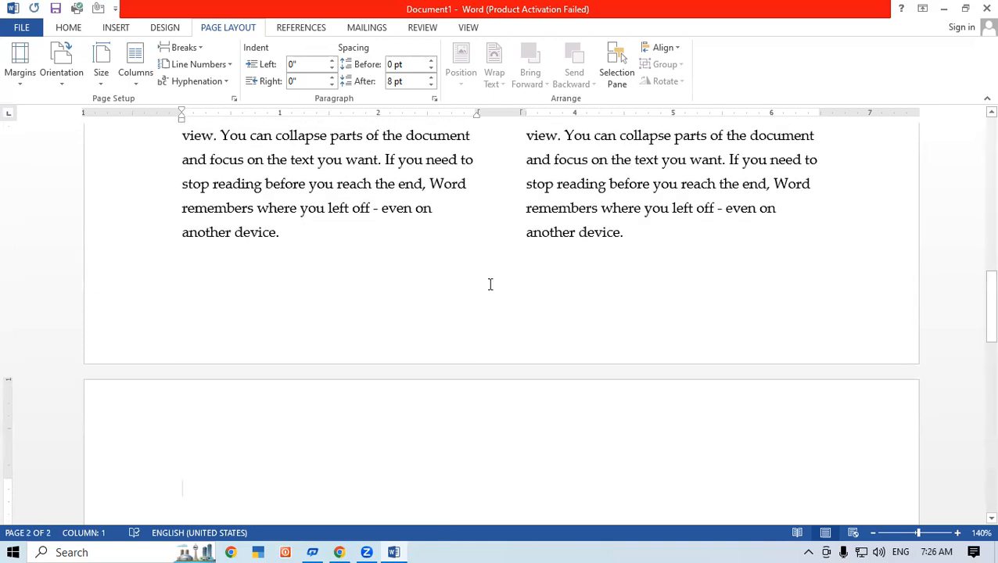
pyautogui.moveTo(976, 313); pyautogui.dragTo(975, 196)
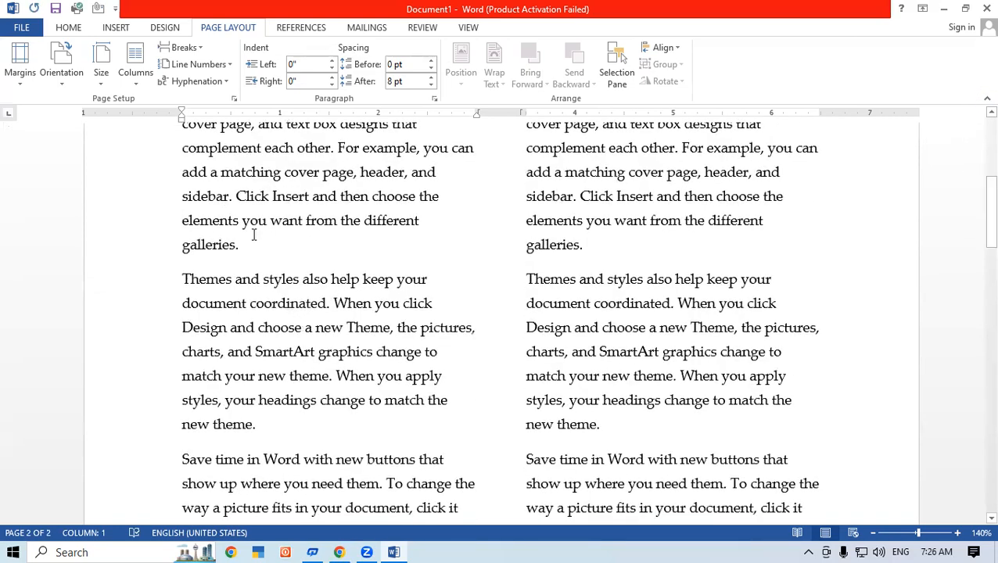
# Insert a column break before the "Themes and styles" paragraph in the first page's first column
pyautogui.click(185, 286)
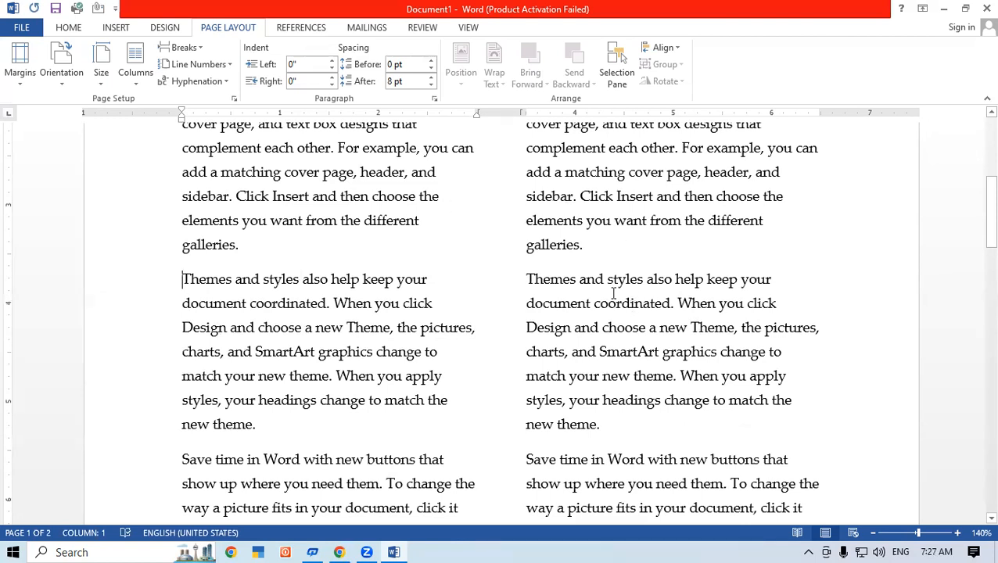
pyautogui.click(199, 48)
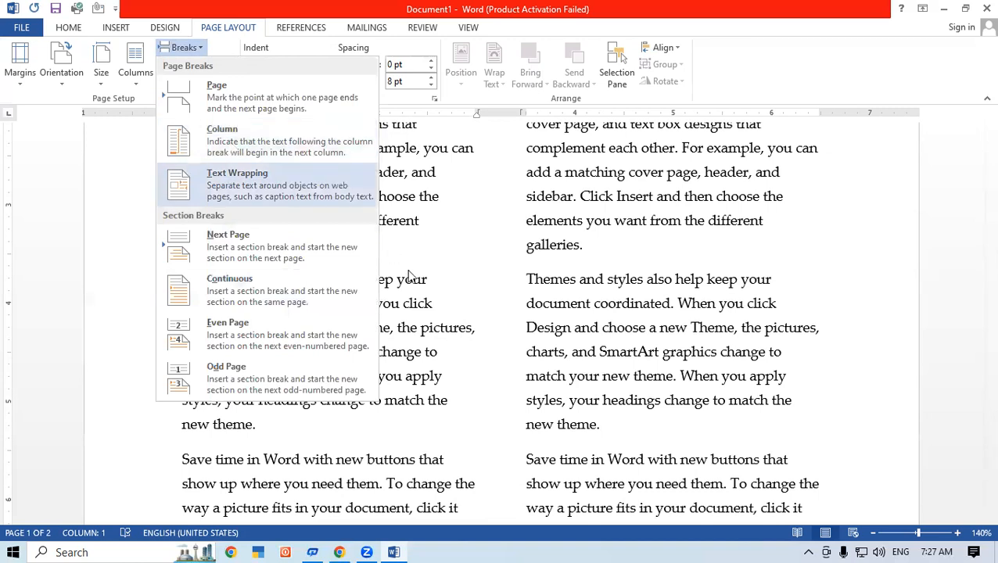
pyautogui.click(463, 334)
pyautogui.click(185, 279)
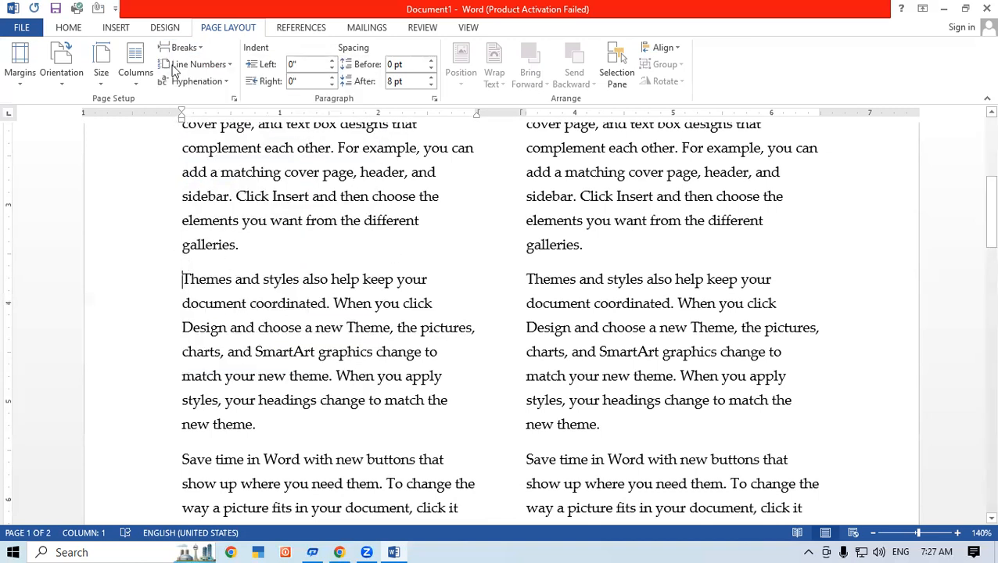
pyautogui.click(180, 48)
pyautogui.click(258, 149)
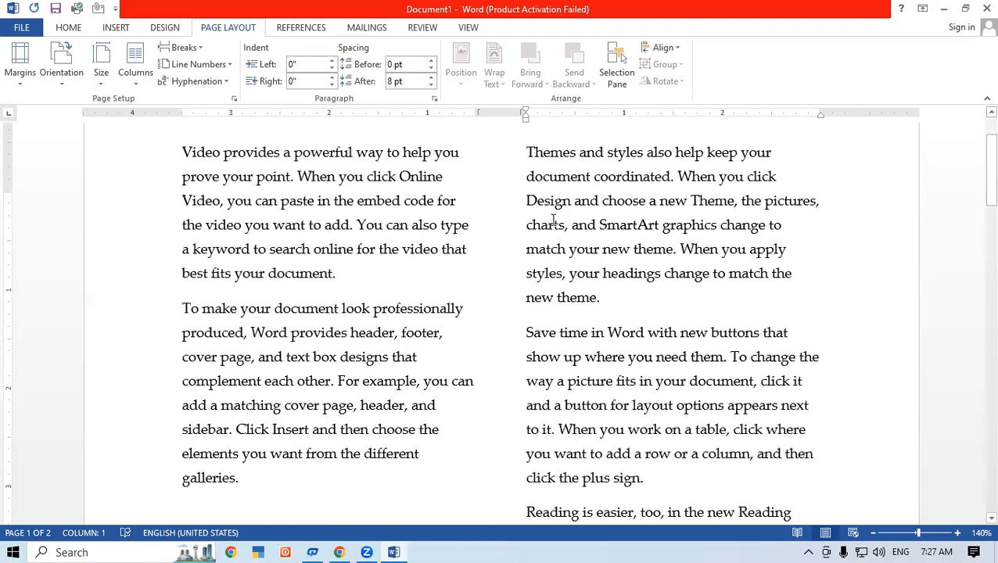
pyautogui.scroll(2, 951, 167)
# Insert a column break before the "Reading is easier" paragraph in the second page's first column
pyautogui.moveTo(990, 160); pyautogui.dragTo(977, 410)
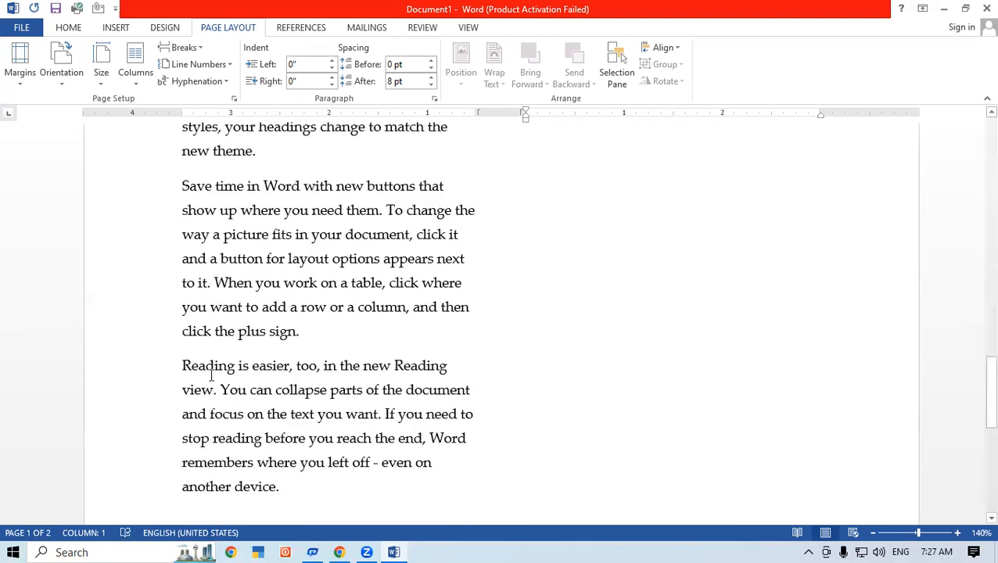
pyautogui.click(182, 366)
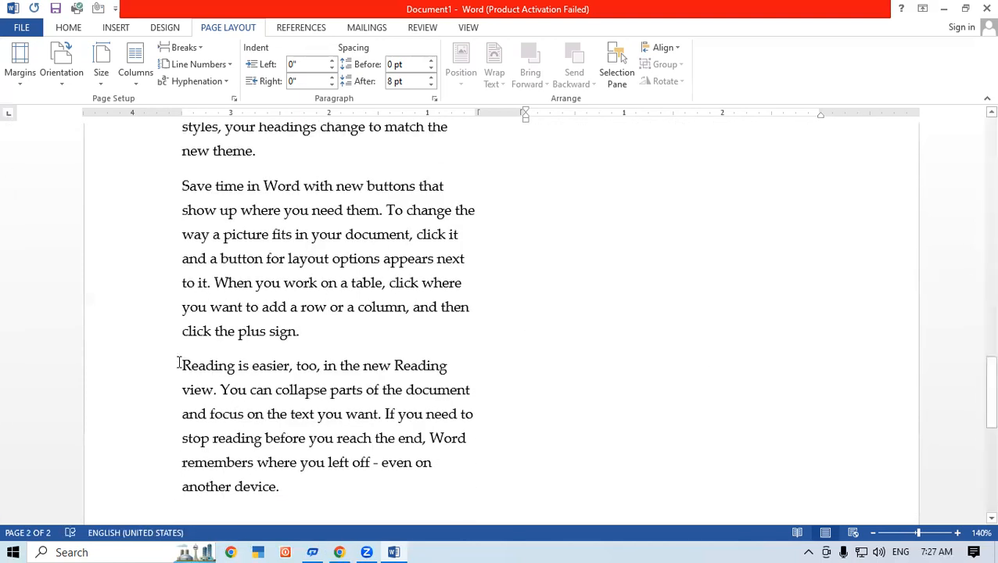
pyautogui.click(185, 47)
pyautogui.click(223, 134)
pyautogui.scroll(-3, 227, 419)
pyautogui.moveTo(976, 403); pyautogui.dragTo(978, 345)
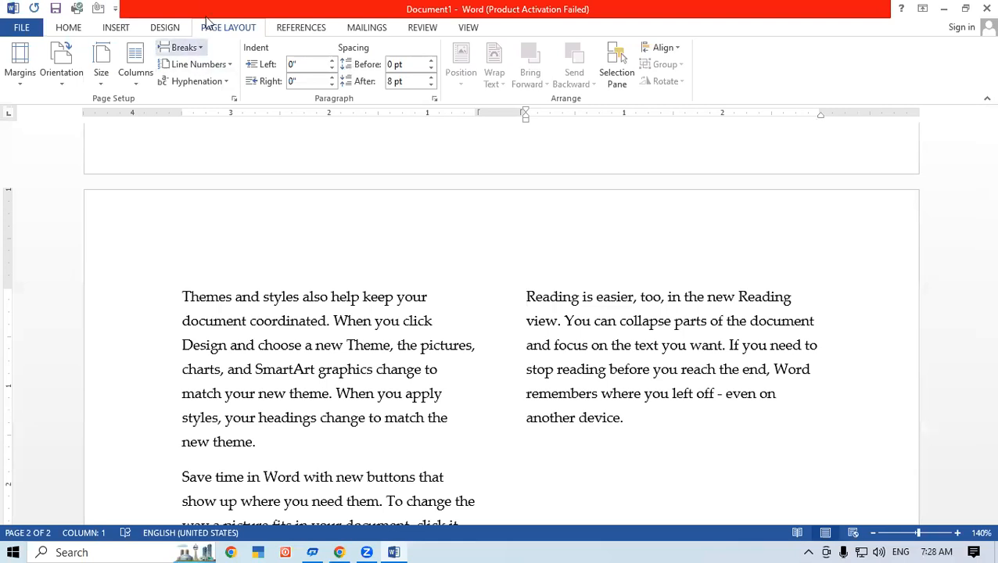
# Return the document's text from two columns to a single column
pyautogui.click(189, 49)
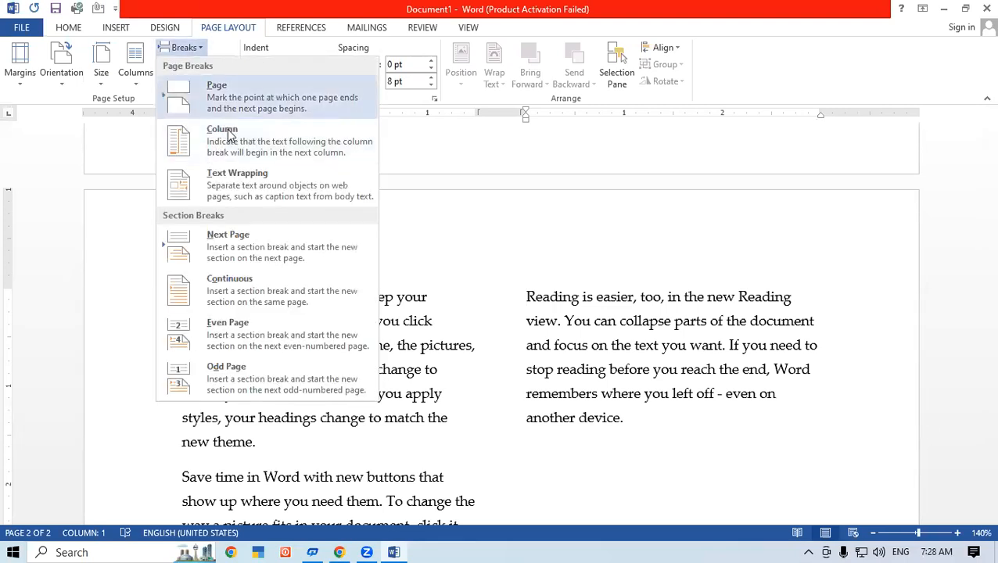
pyautogui.click(724, 270)
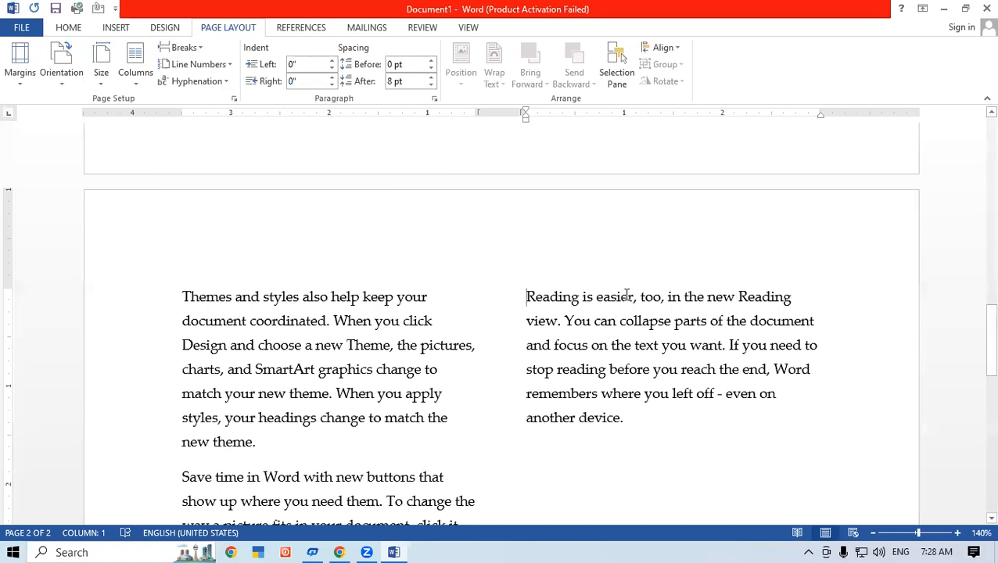
pyautogui.moveTo(988, 322); pyautogui.dragTo(974, 127)
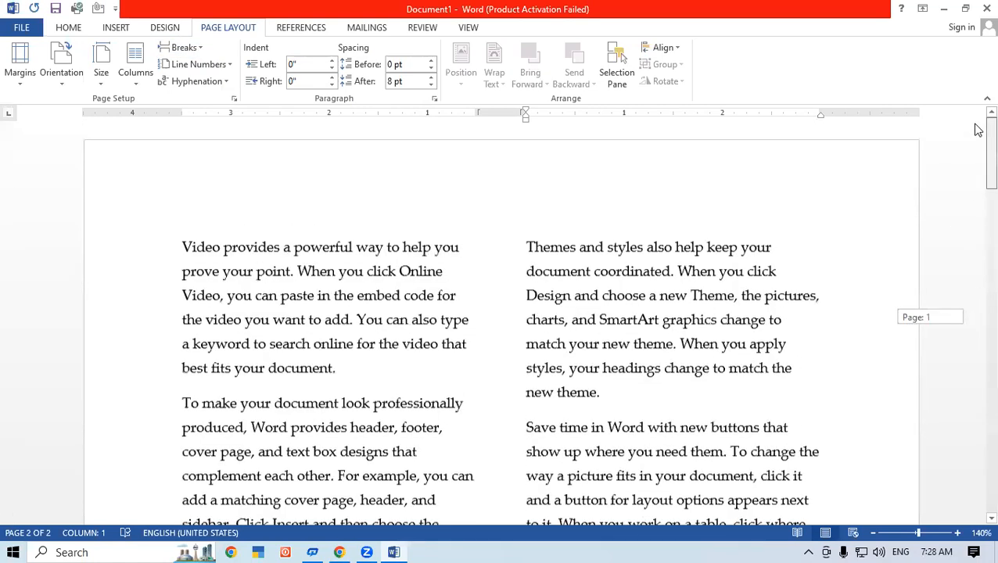
pyautogui.click(134, 66)
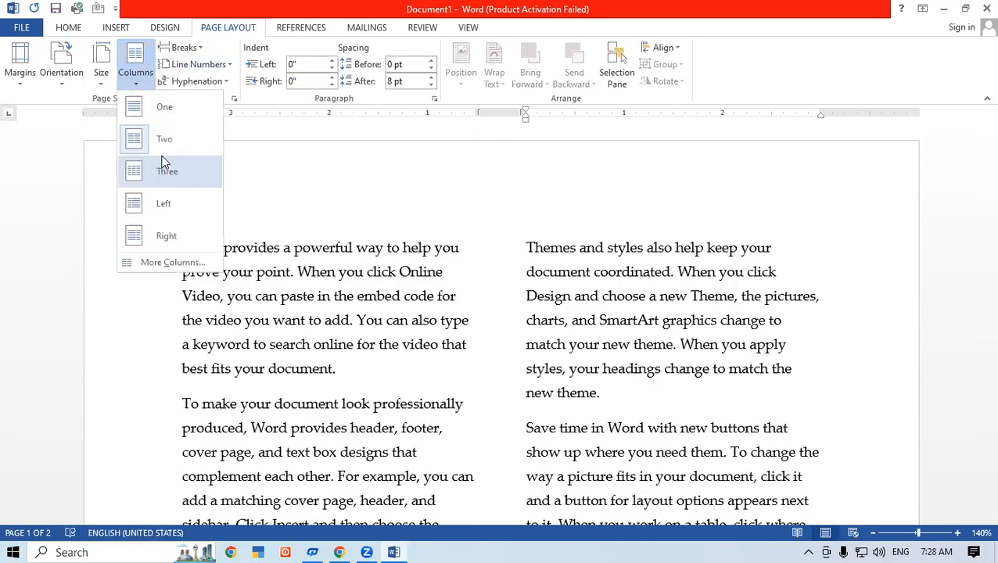
pyautogui.click(165, 111)
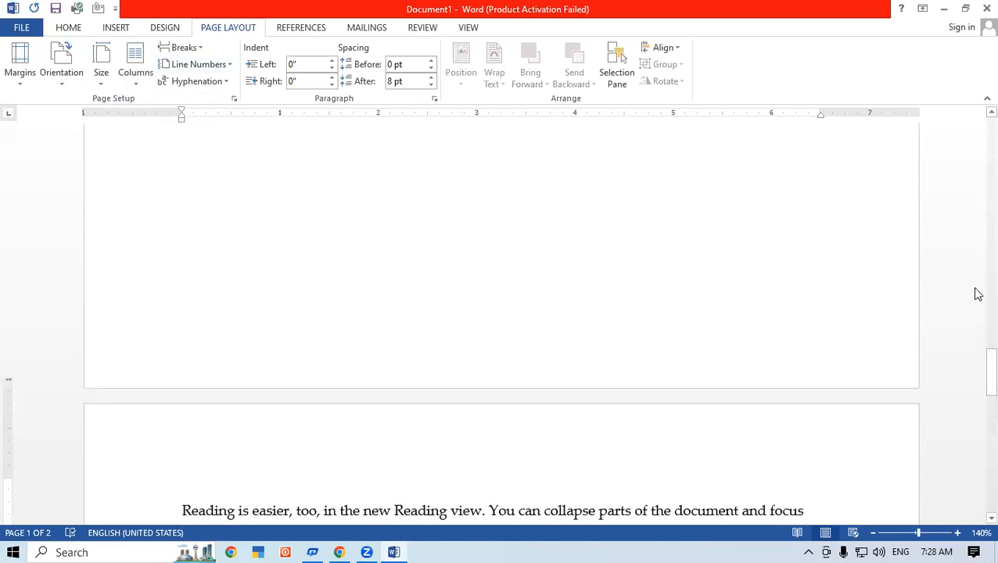
pyautogui.moveTo(989, 379); pyautogui.dragTo(974, 95)
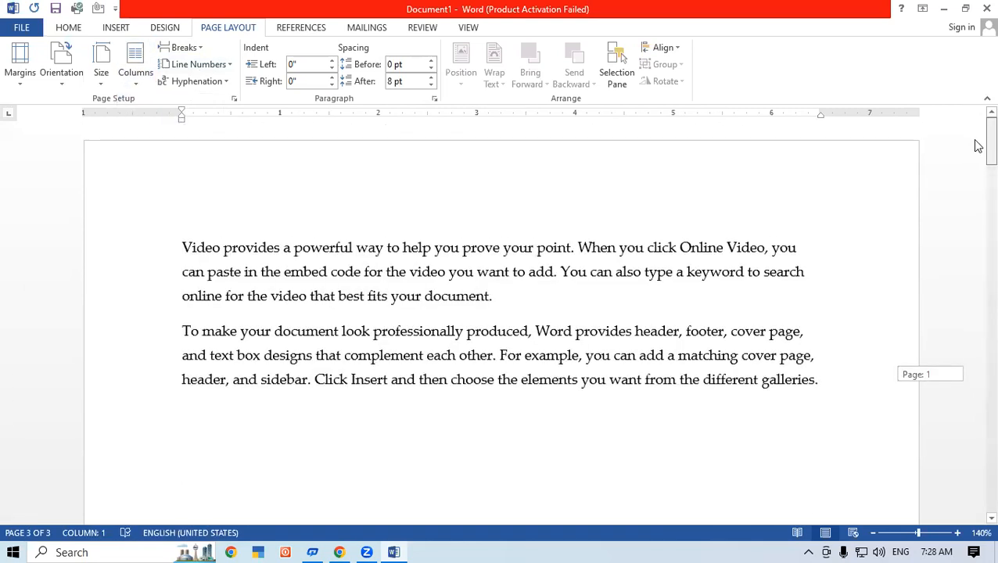
pyautogui.click(195, 50)
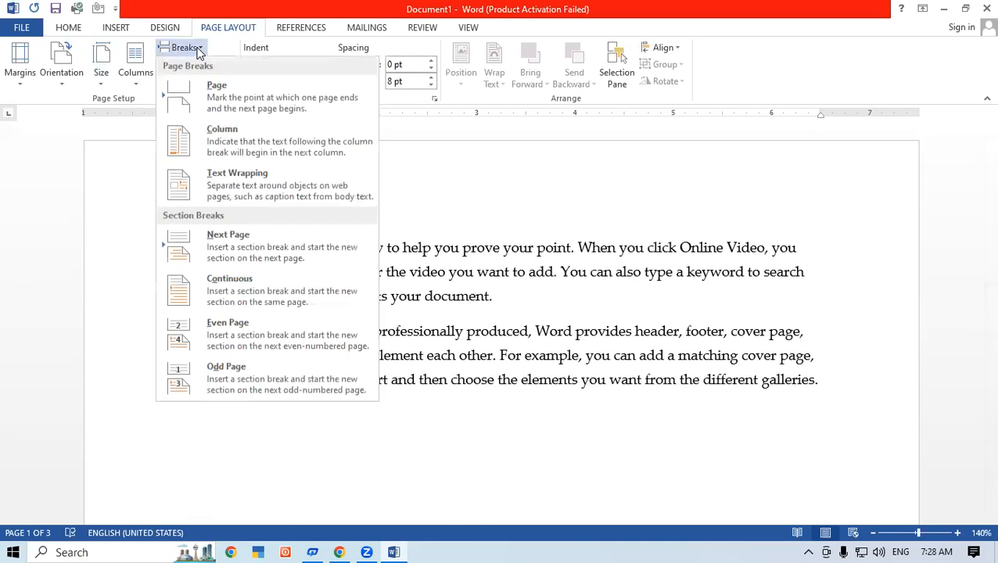
pyautogui.click(446, 215)
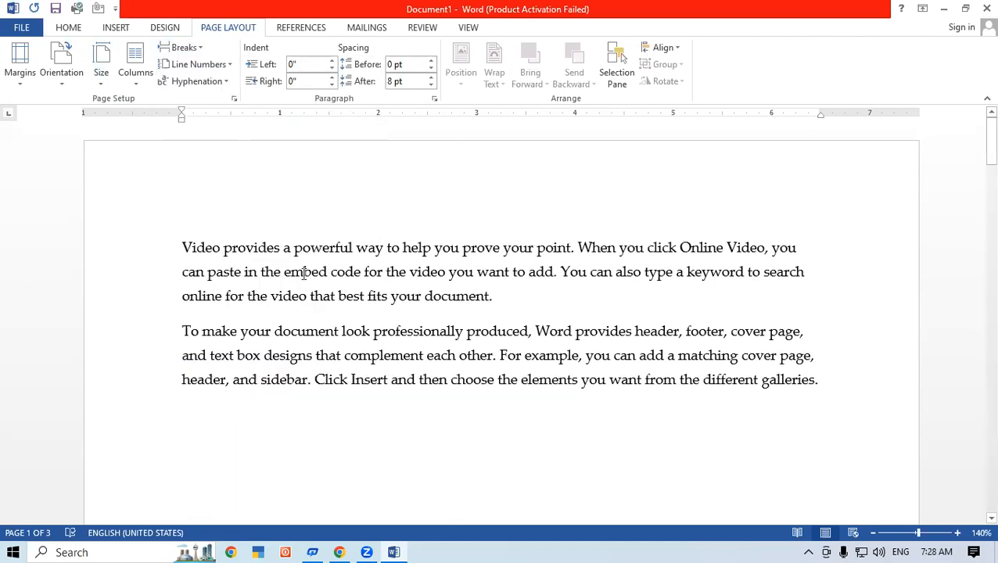
pyautogui.click(523, 292)
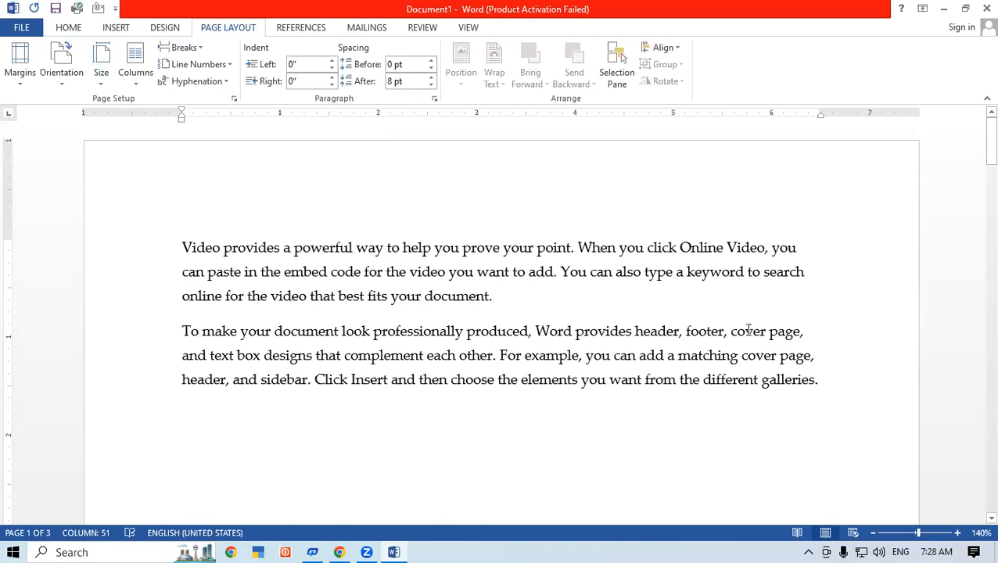
pyautogui.click(190, 49)
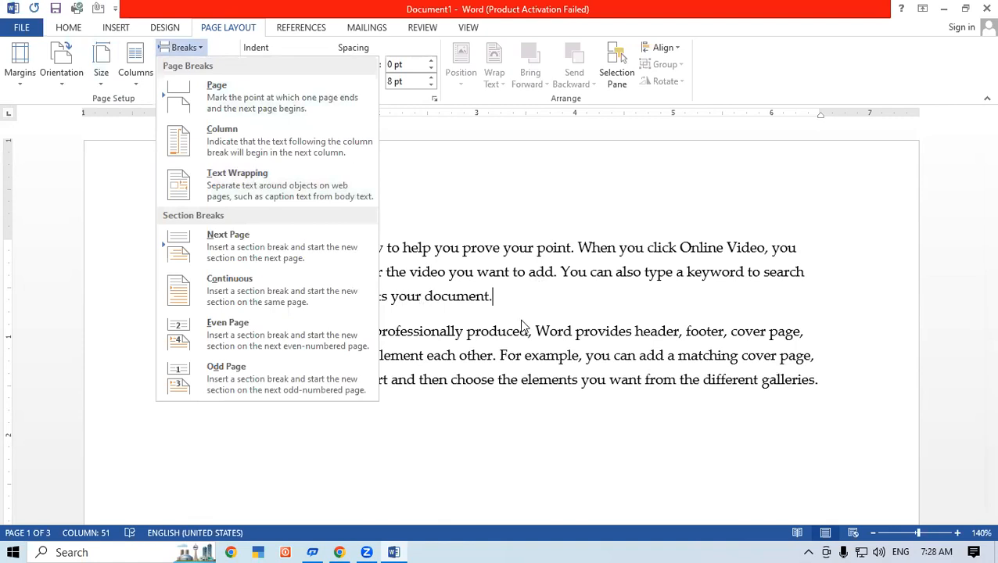
pyautogui.click(505, 305)
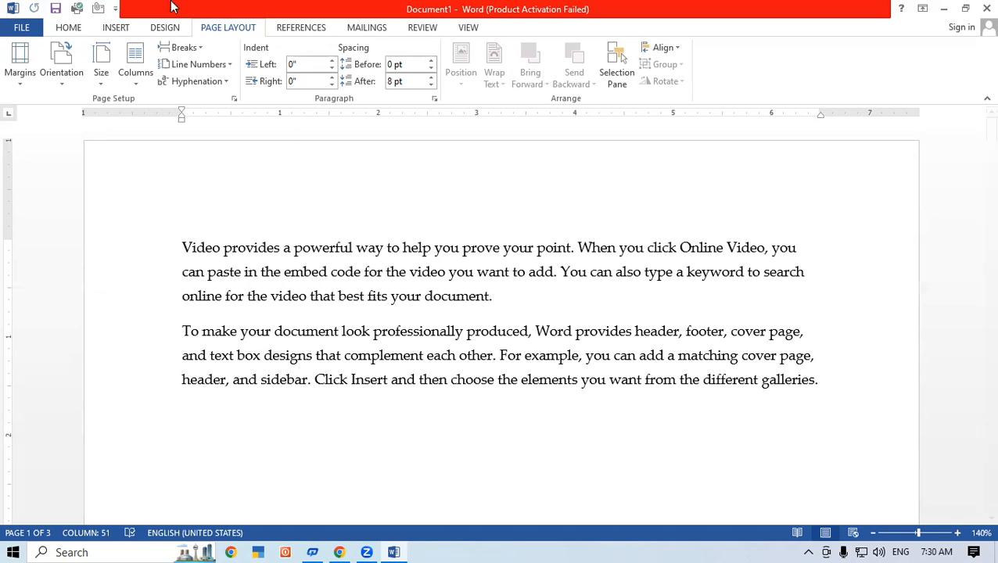
pyautogui.click(187, 49)
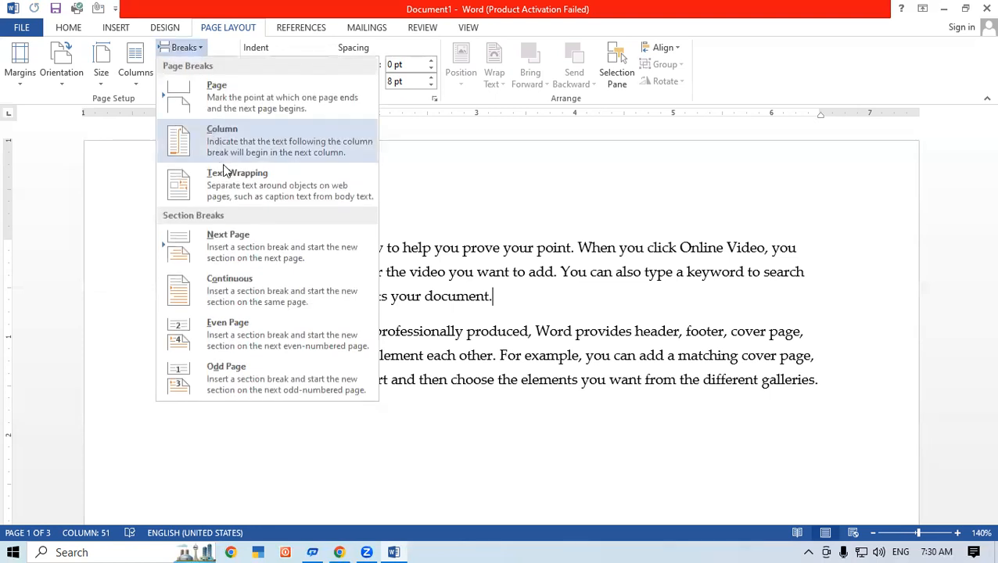
pyautogui.click(583, 303)
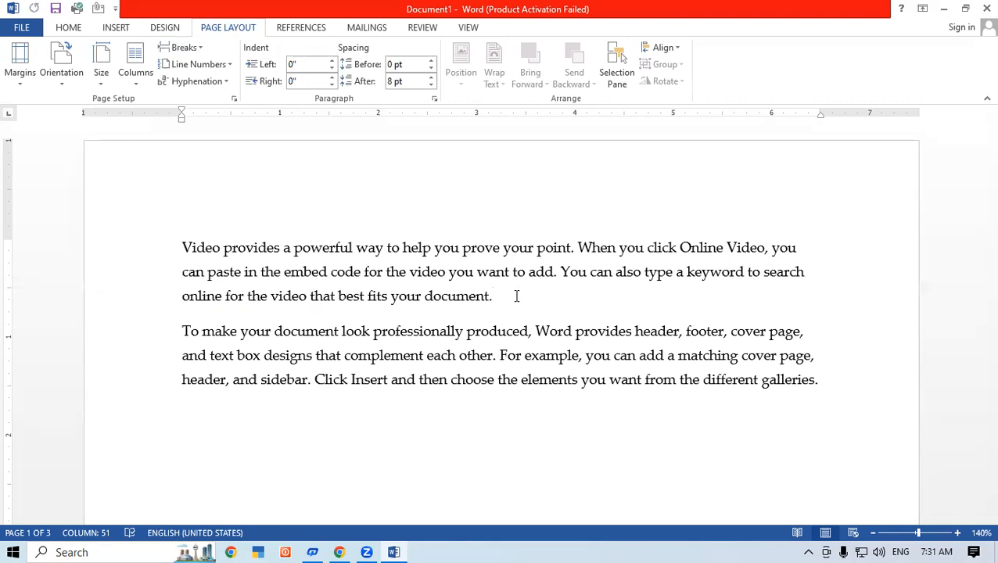
# Insert text wrapping breaks before "You can also type" in the first paragraph and before "Word provides header" in the second
pyautogui.click(562, 271)
pyautogui.click(170, 49)
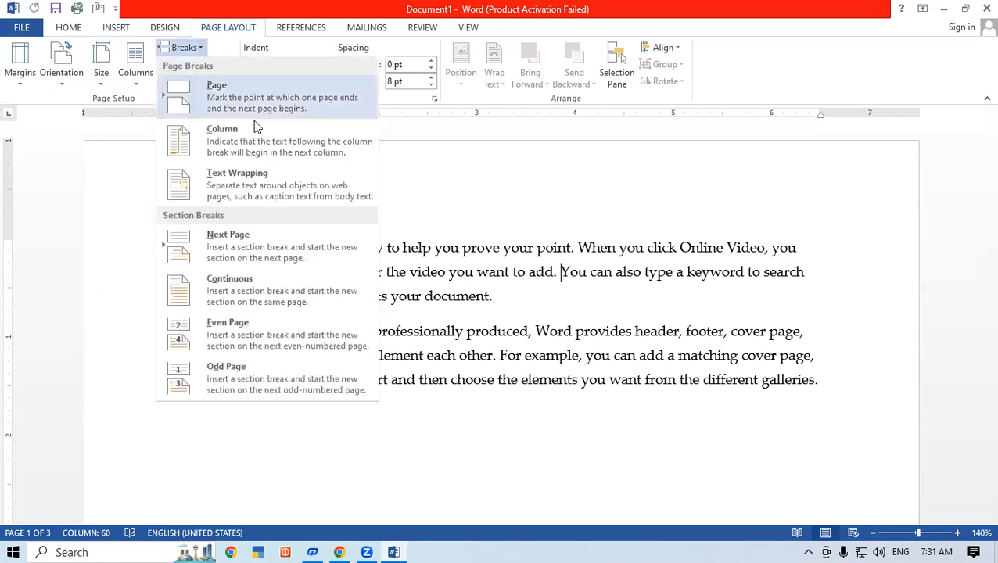
pyautogui.click(280, 186)
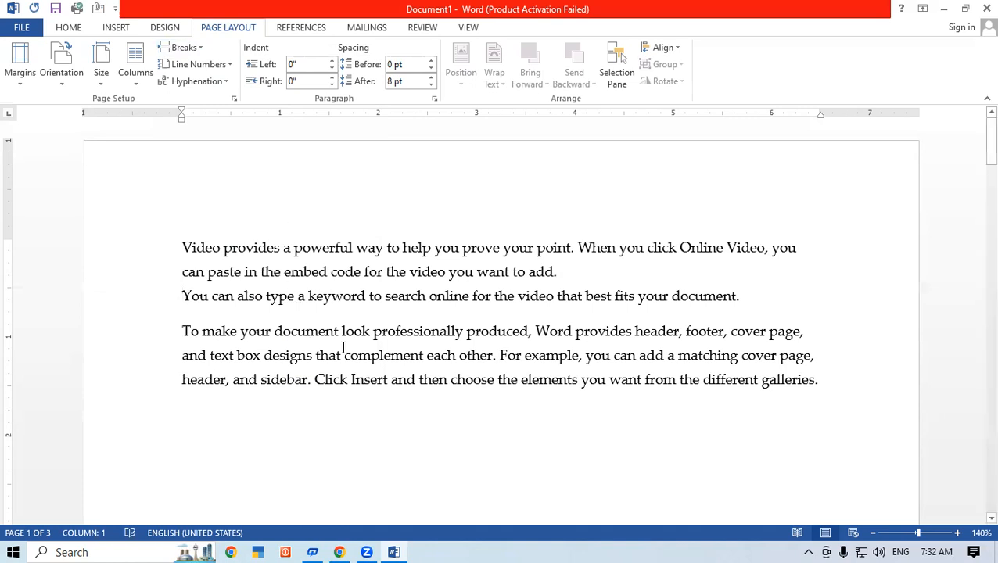
pyautogui.click(531, 331)
pyautogui.click(178, 47)
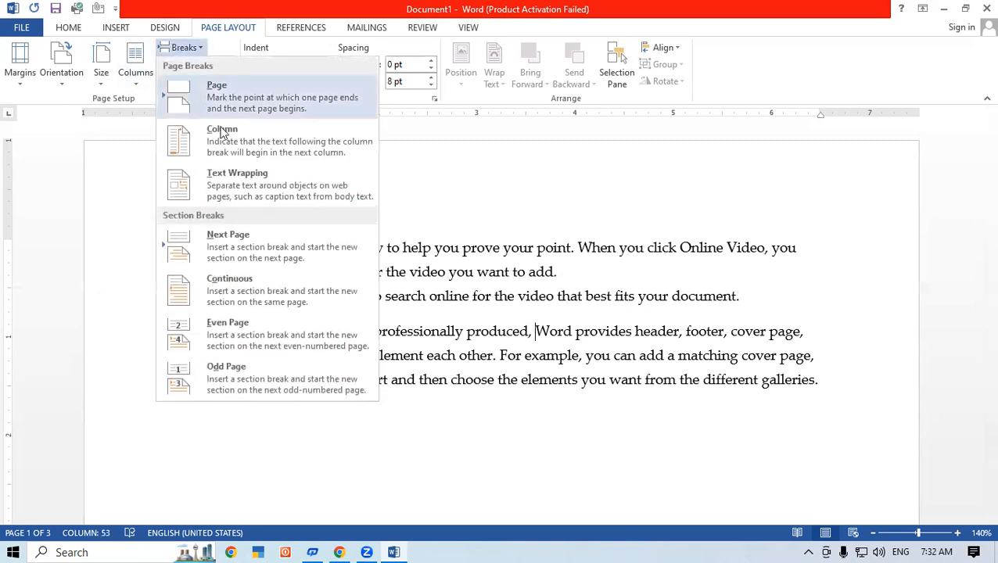
pyautogui.click(258, 190)
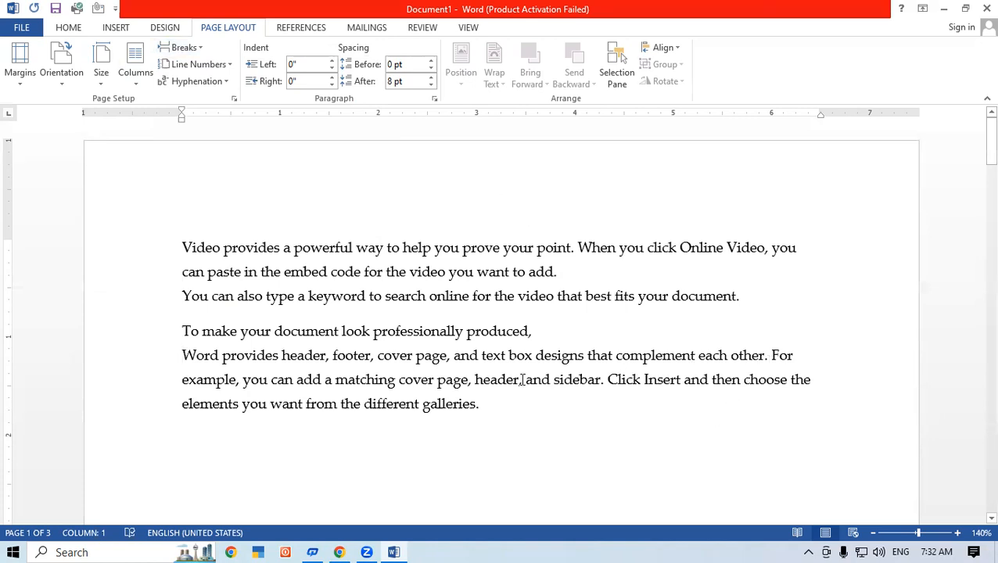
# Split the second paragraph before "Click Insert", and remove that paragraph break along with both text wrapping breaks
pyautogui.click(609, 379)
pyautogui.press('Return')
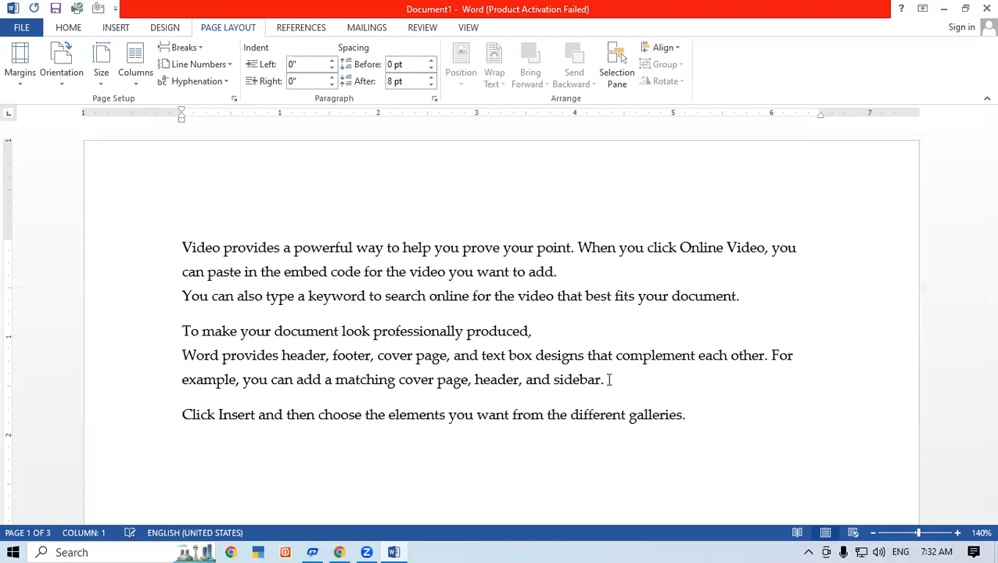
pyautogui.press('BackSpace')
pyautogui.hotkey('ctrl', 'Up')
pyautogui.press('BackSpace')
pyautogui.hotkey('ctrl', 'Up')
pyautogui.hotkey('ctrl', 'Up')
pyautogui.press('BackSpace')
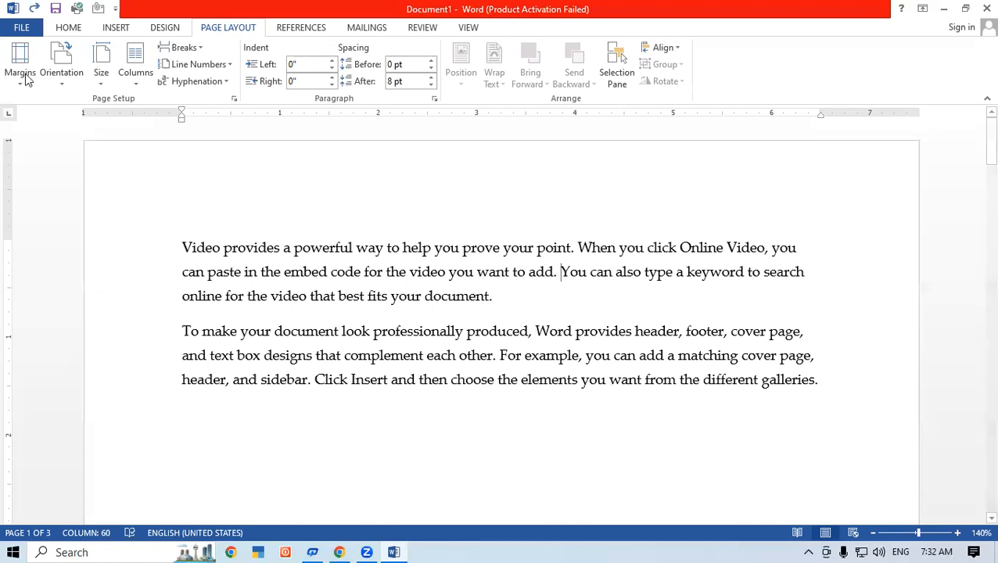
pyautogui.click(194, 47)
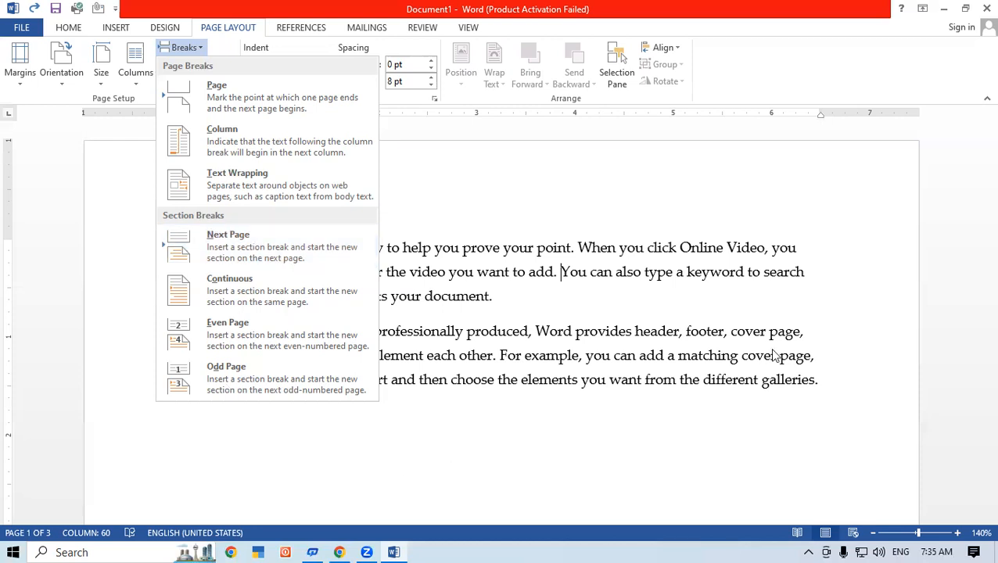
pyautogui.click(475, 374)
# Generate more sample text below the final "Reading is easier" paragraph with the =rand(20) function
pyautogui.scroll(-2, 475, 374)
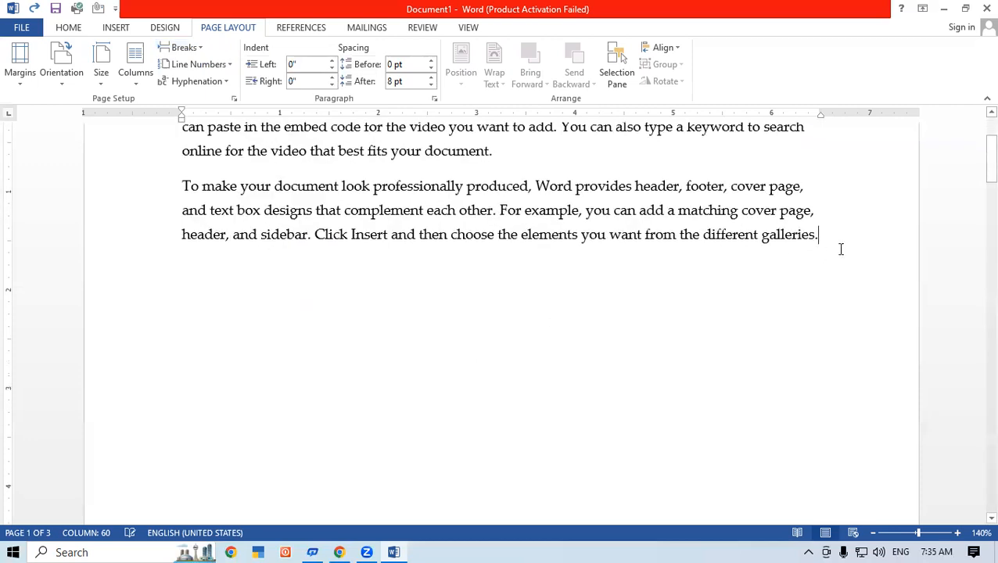
pyautogui.scroll(1, 380, 306)
pyautogui.scroll(-3, 379, 306)
pyautogui.moveTo(988, 178); pyautogui.dragTo(978, 424)
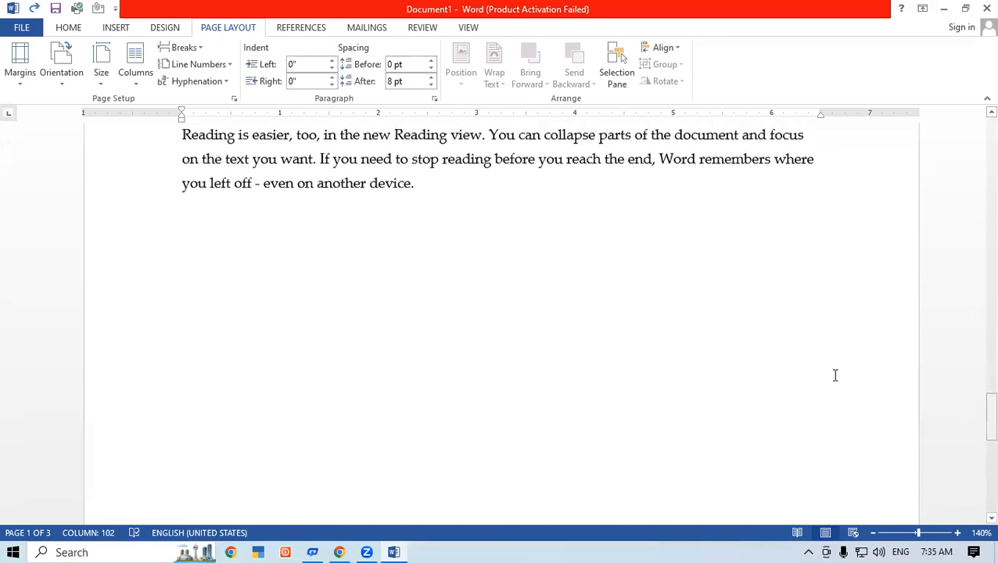
pyautogui.click(431, 186)
pyautogui.press('Return')
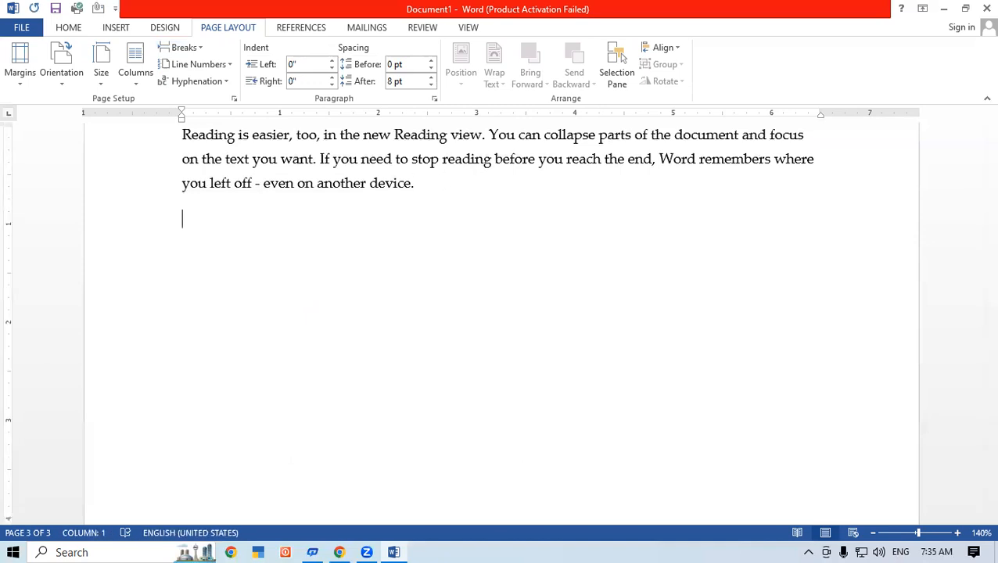
pyautogui.write('=rand')
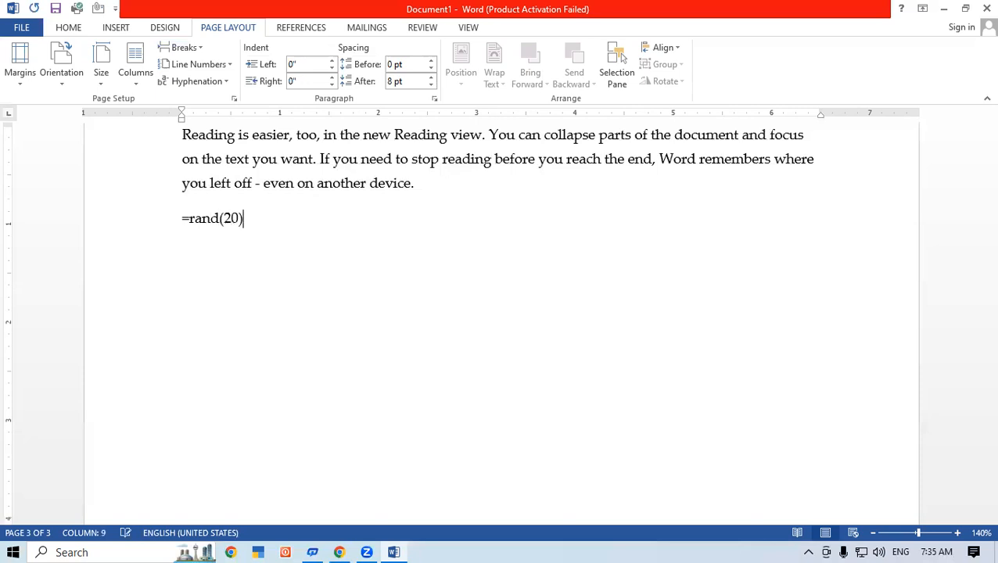
pyautogui.write('(20)')
pyautogui.press('Return')
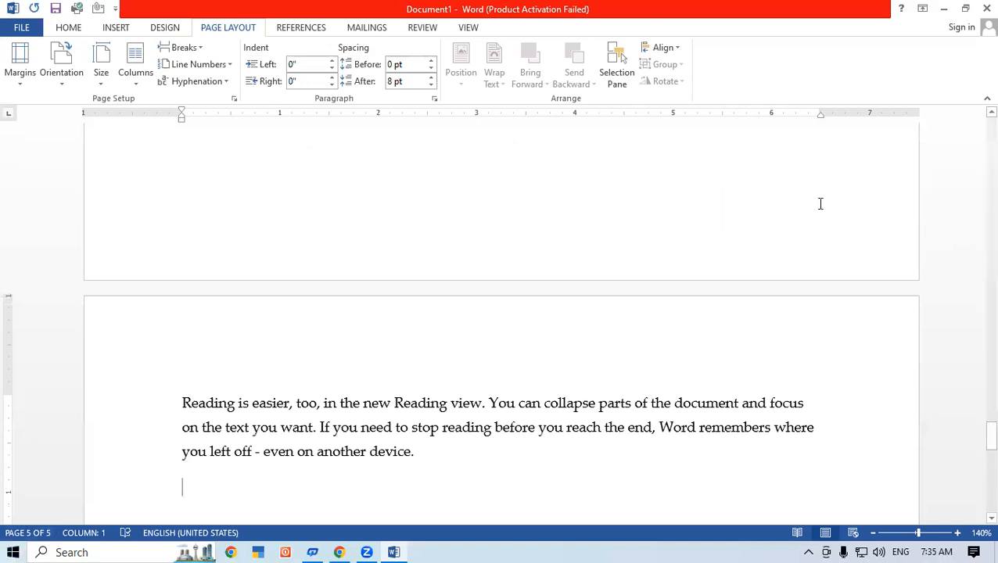
# Apply a 3 pt box page border in a thick-and-thin double line style to the whole document
pyautogui.click(975, 271)
pyautogui.moveTo(989, 437); pyautogui.dragTo(975, 117)
pyautogui.click(181, 243)
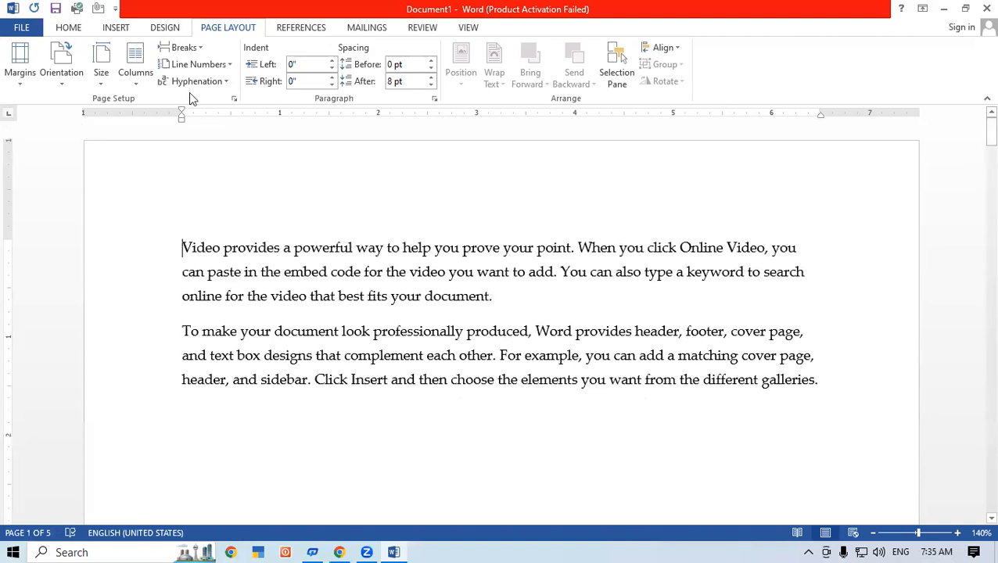
pyautogui.click(161, 33)
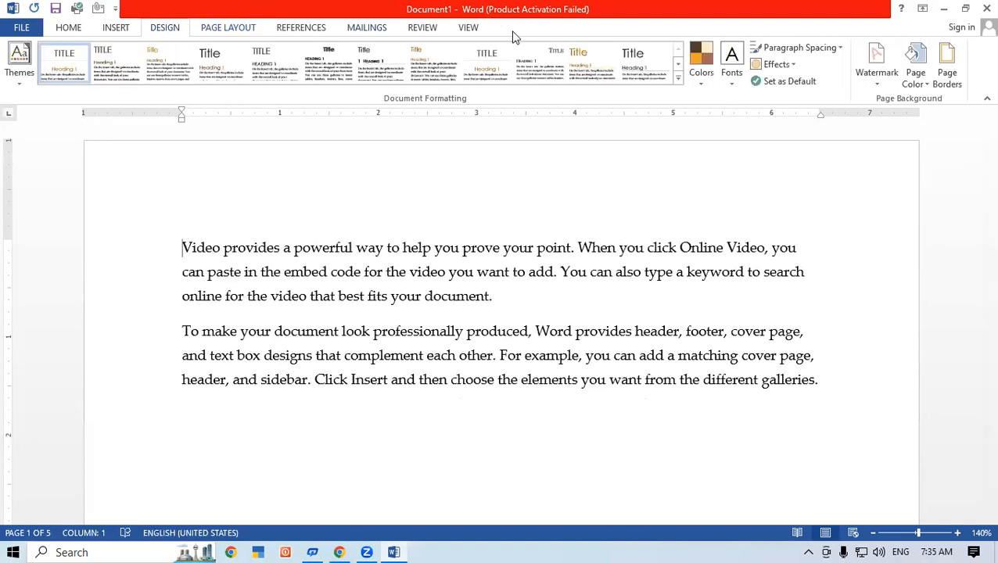
pyautogui.click(949, 54)
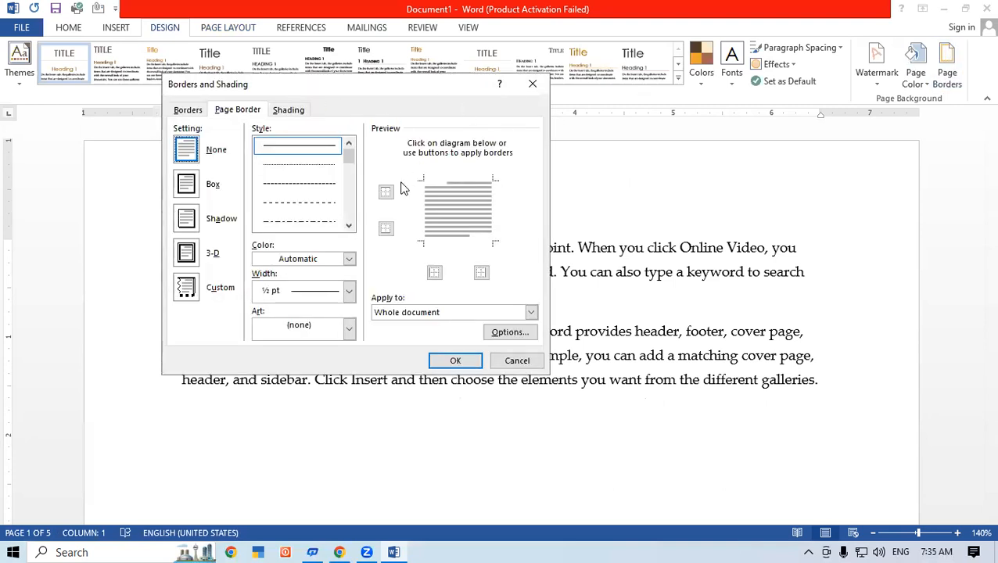
pyautogui.moveTo(349, 157); pyautogui.dragTo(350, 183)
pyautogui.click(305, 222)
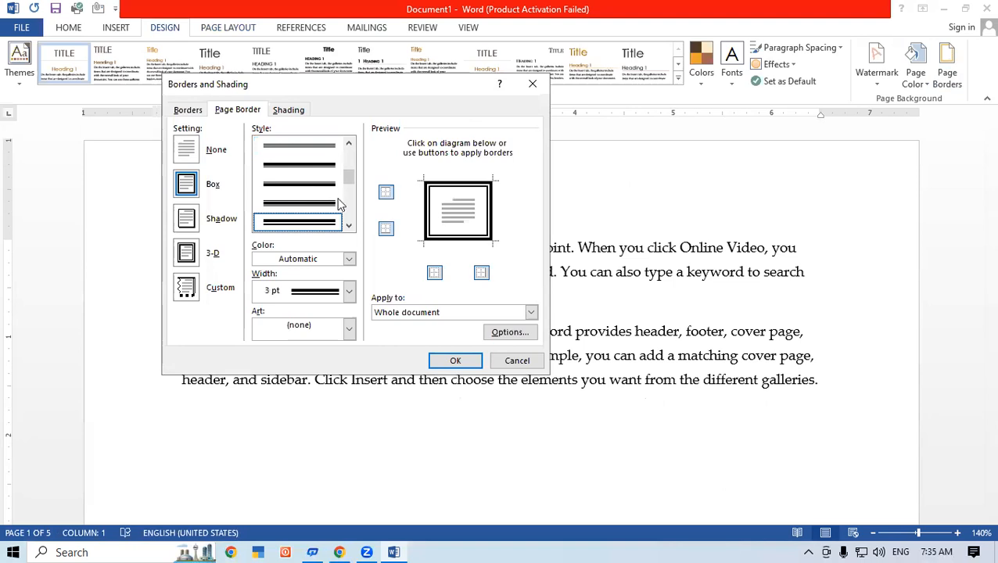
pyautogui.click(453, 362)
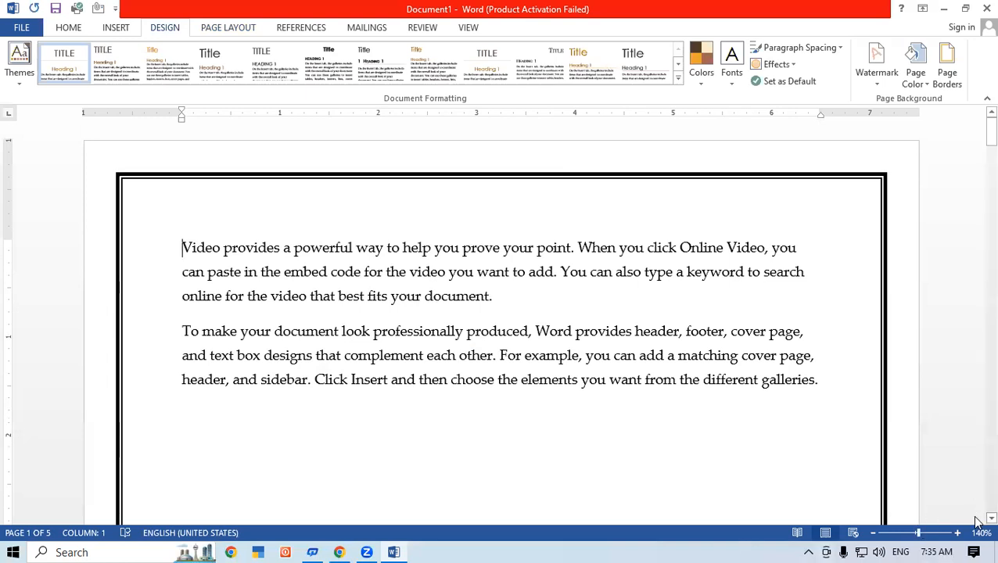
# Insert a Next Page section break at the end of page 2's "Save time in Word" paragraph
pyautogui.scroll(-2, 976, 520)
pyautogui.moveTo(978, 146); pyautogui.dragTo(978, 292)
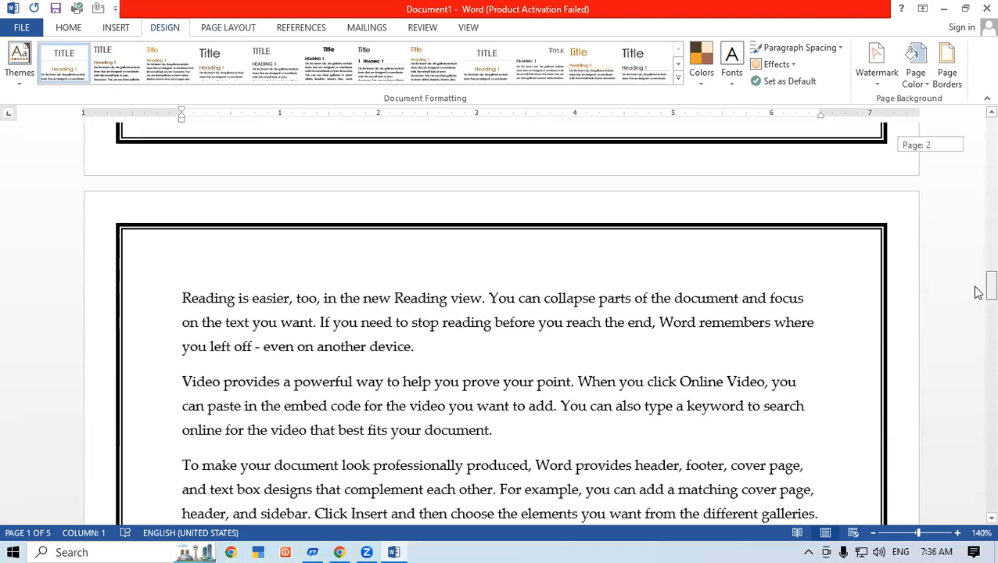
pyautogui.moveTo(977, 284); pyautogui.dragTo(974, 250)
pyautogui.click(470, 300)
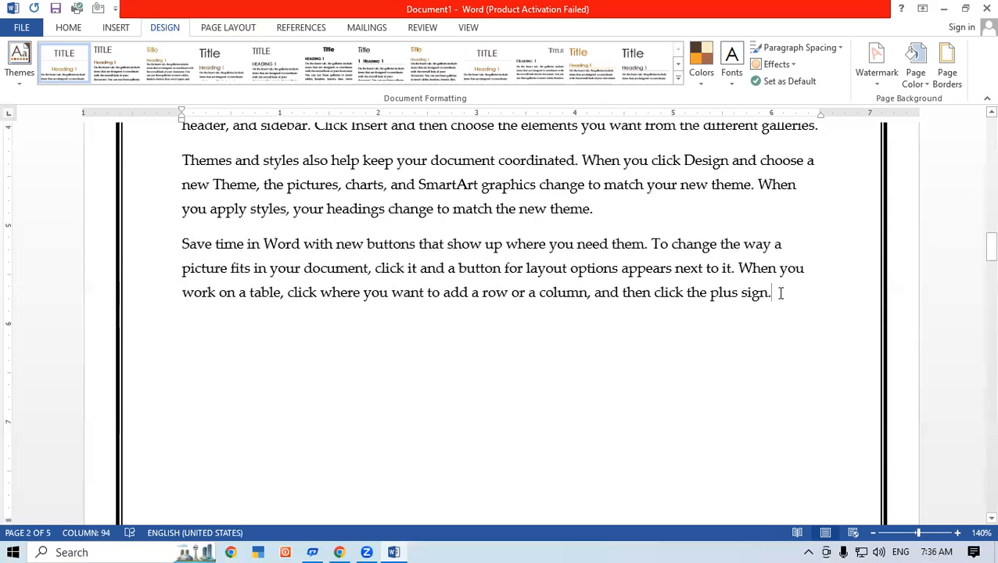
pyautogui.click(228, 27)
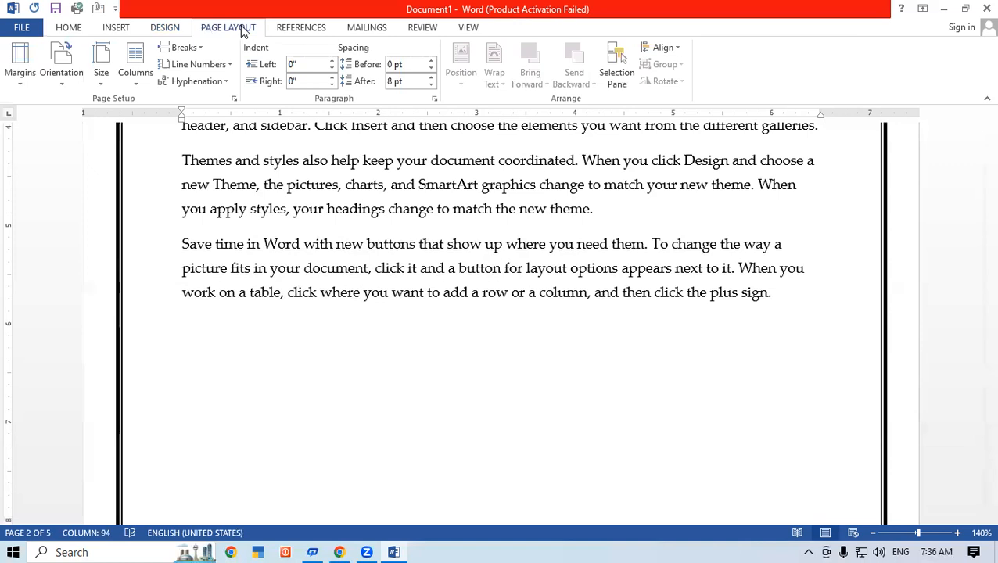
pyautogui.click(192, 50)
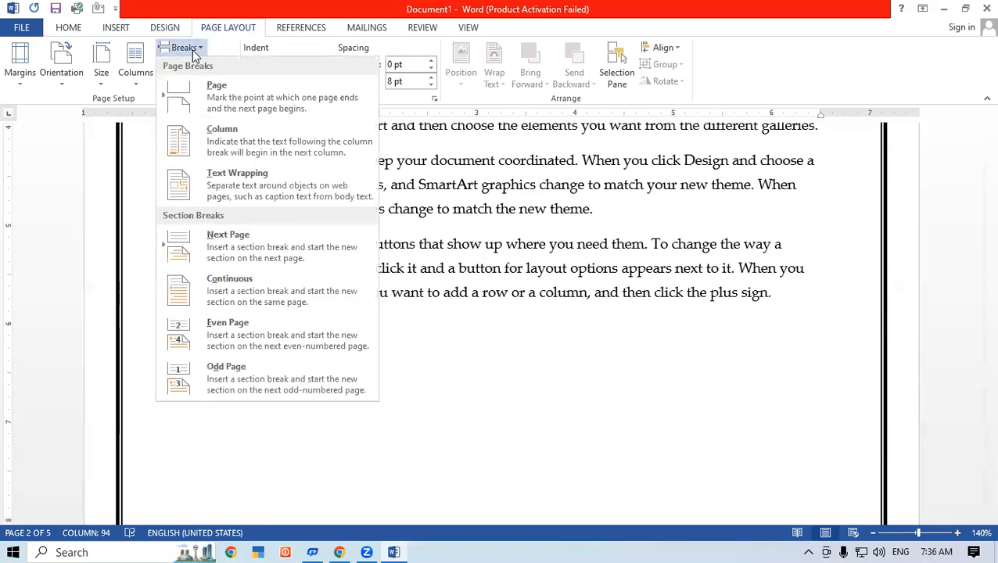
pyautogui.click(298, 252)
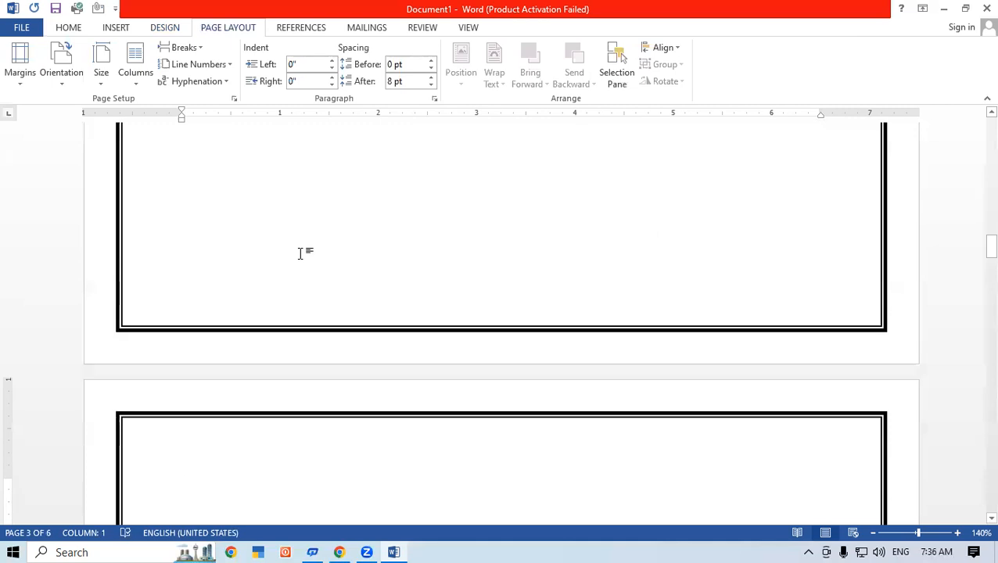
# Remove the blank page before the "Reading is easier" paragraph that follows the section break
pyautogui.scroll(-1, 300, 253)
pyautogui.scroll(1, 299, 253)
pyautogui.moveTo(976, 261); pyautogui.dragTo(983, 344)
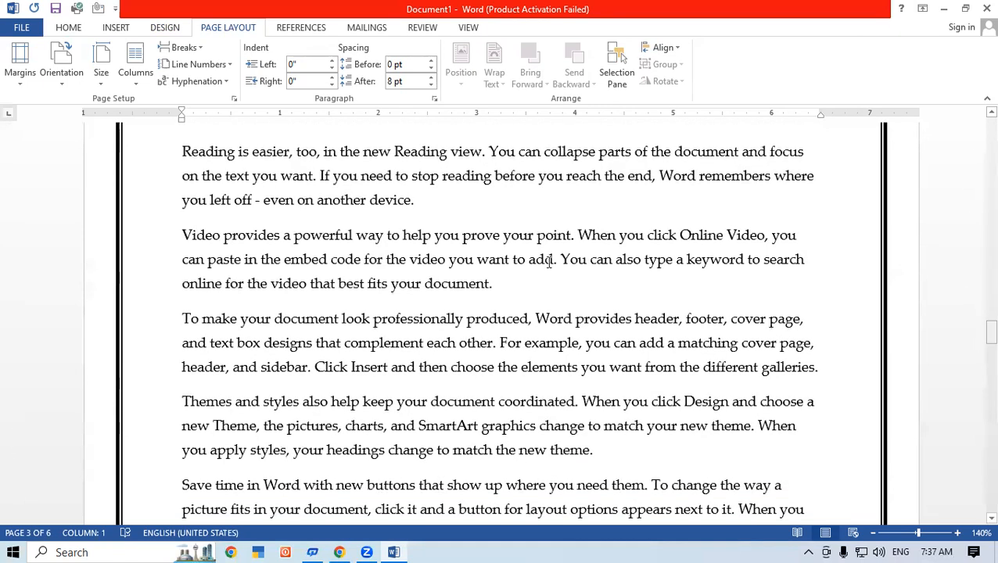
pyautogui.click(183, 151)
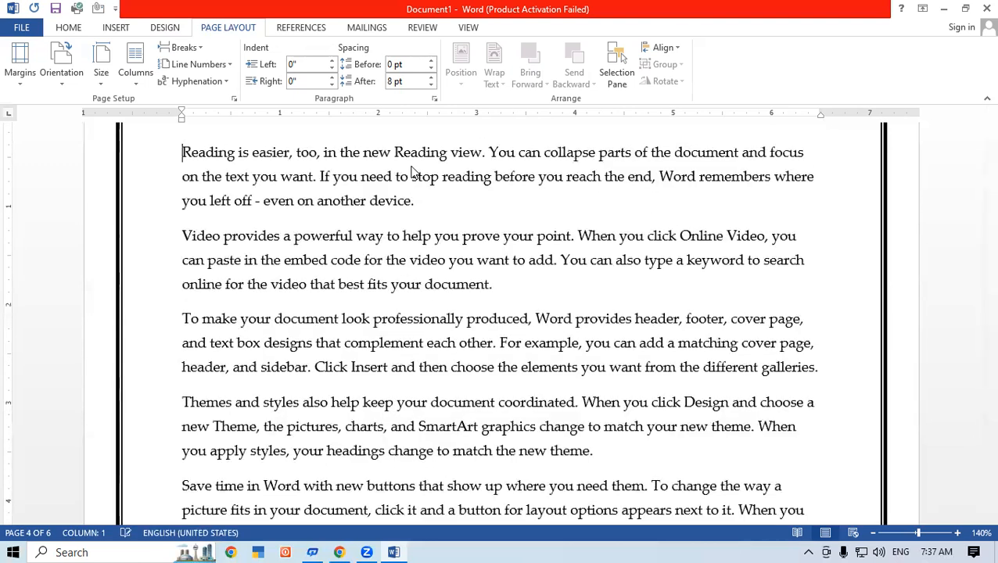
# Show the formatting marks to examine the break after page 1's second paragraph, and hide them again
pyautogui.moveTo(974, 299); pyautogui.dragTo(977, 111)
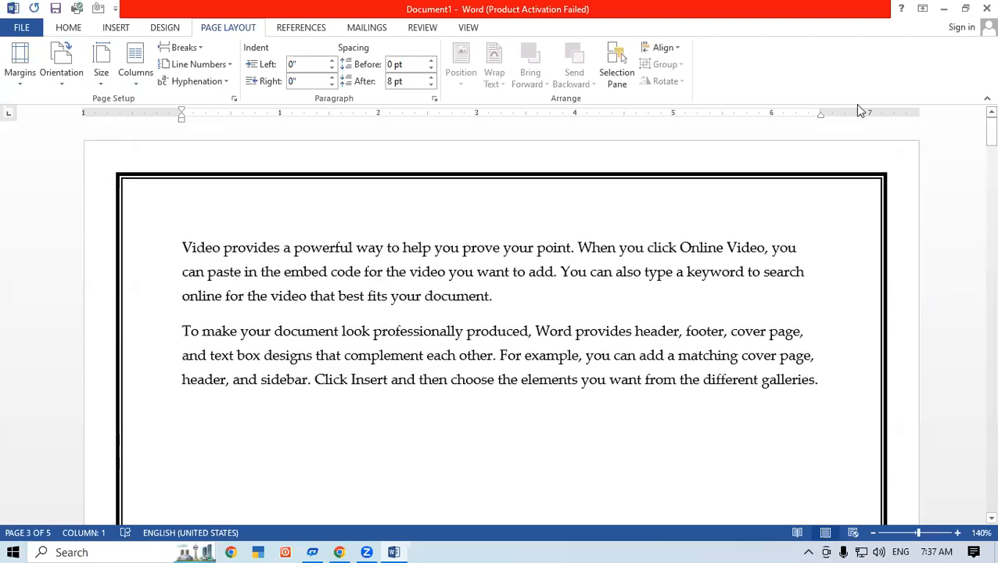
pyautogui.click(833, 380)
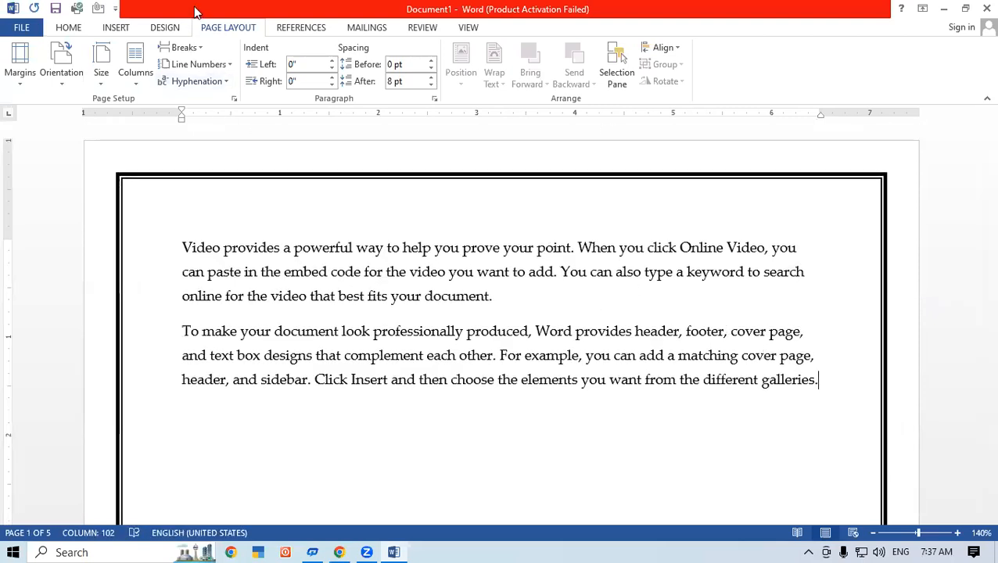
pyautogui.click(68, 27)
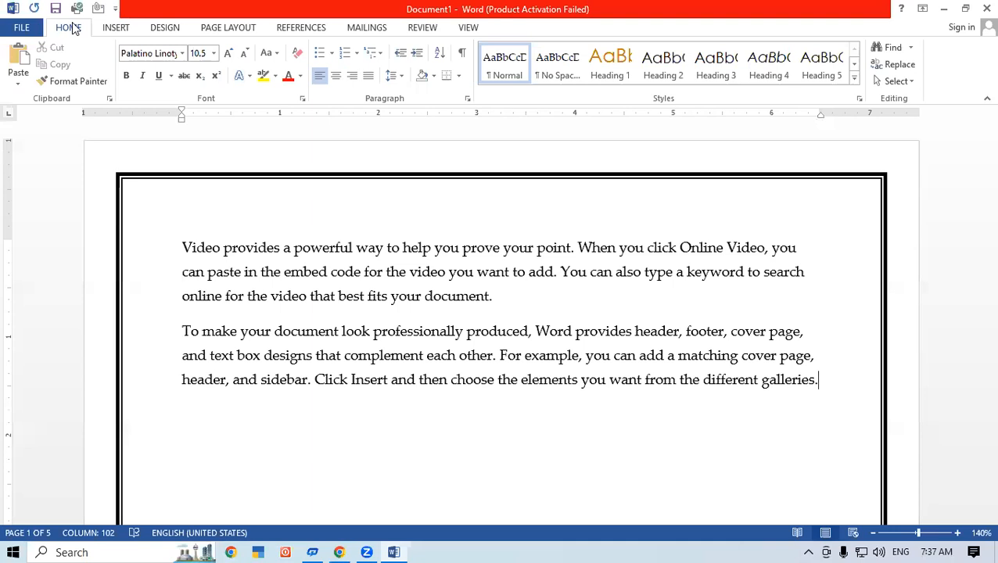
pyautogui.click(463, 55)
pyautogui.scroll(-1, 873, 289)
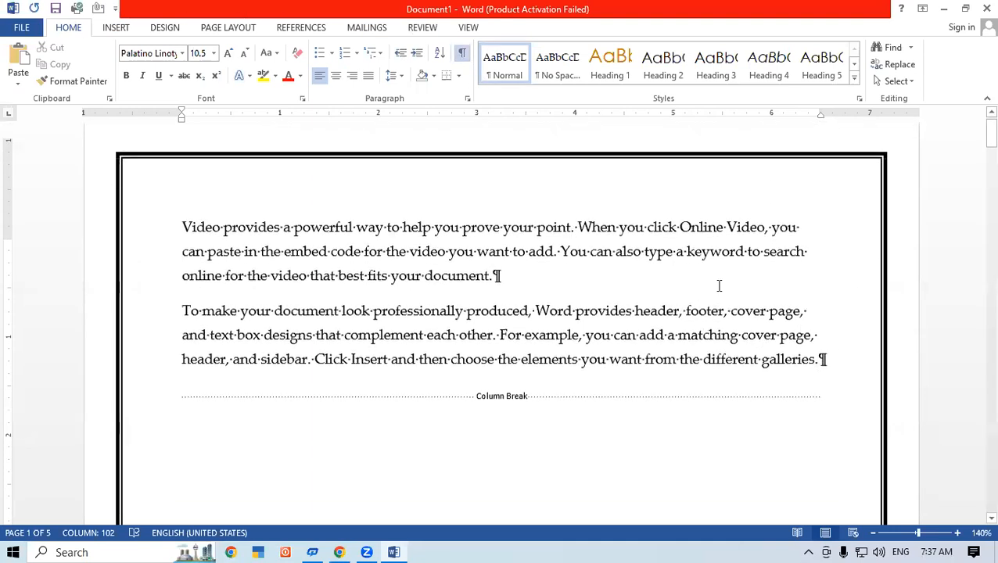
pyautogui.moveTo(990, 133); pyautogui.dragTo(978, 7)
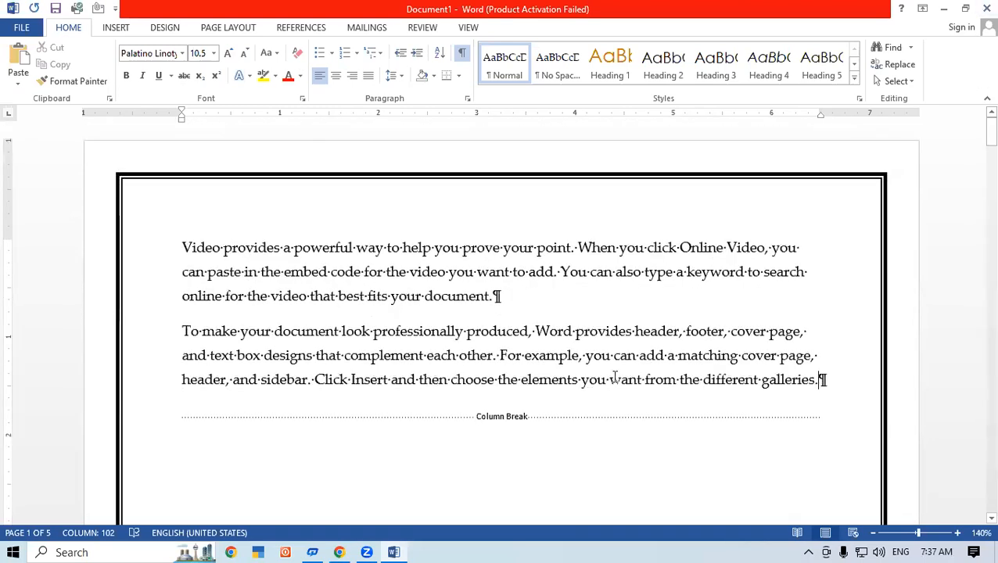
pyautogui.click(461, 52)
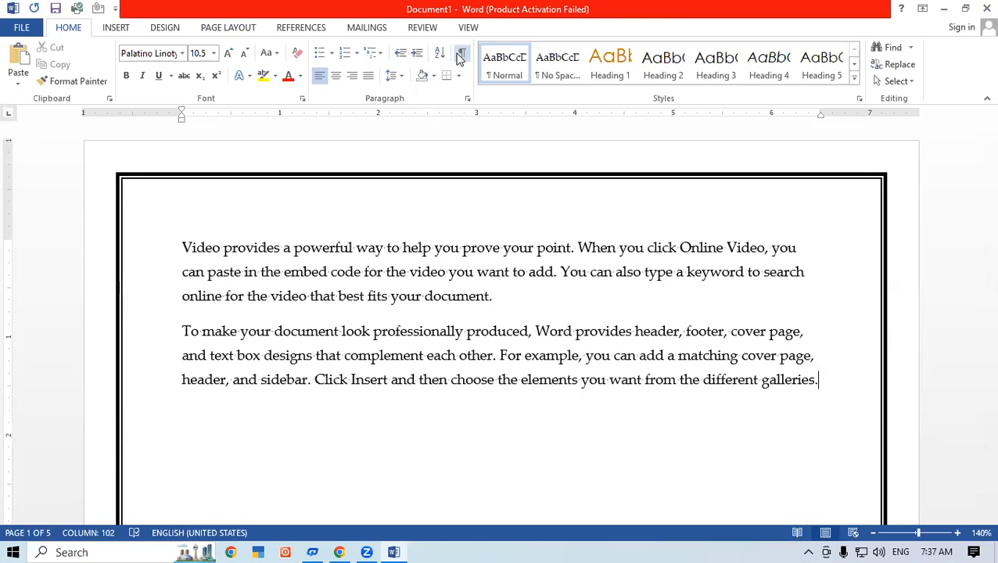
# Apply a 16 pt black art page border with white flowers to the first section only
pyautogui.click(167, 30)
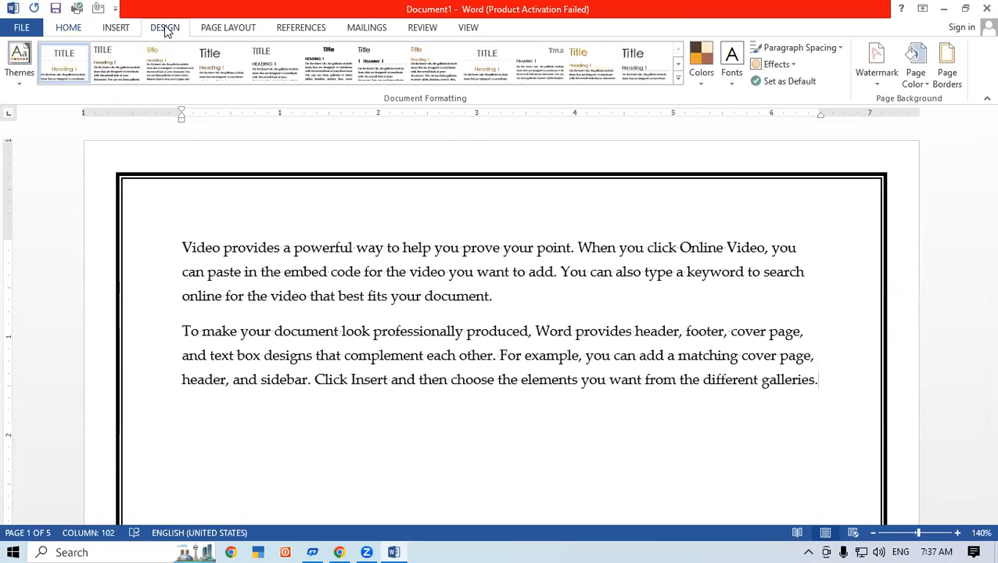
pyautogui.click(946, 64)
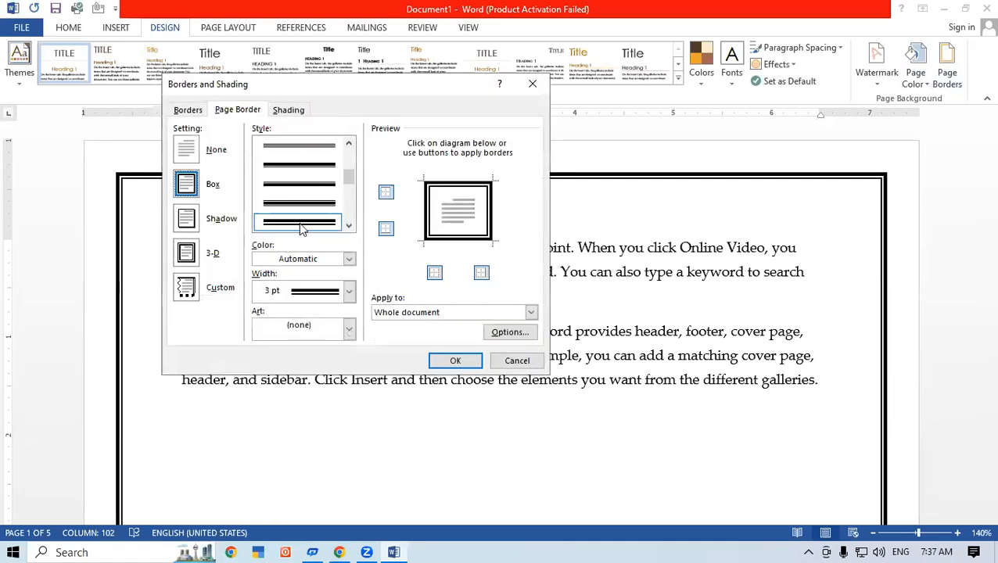
pyautogui.click(349, 328)
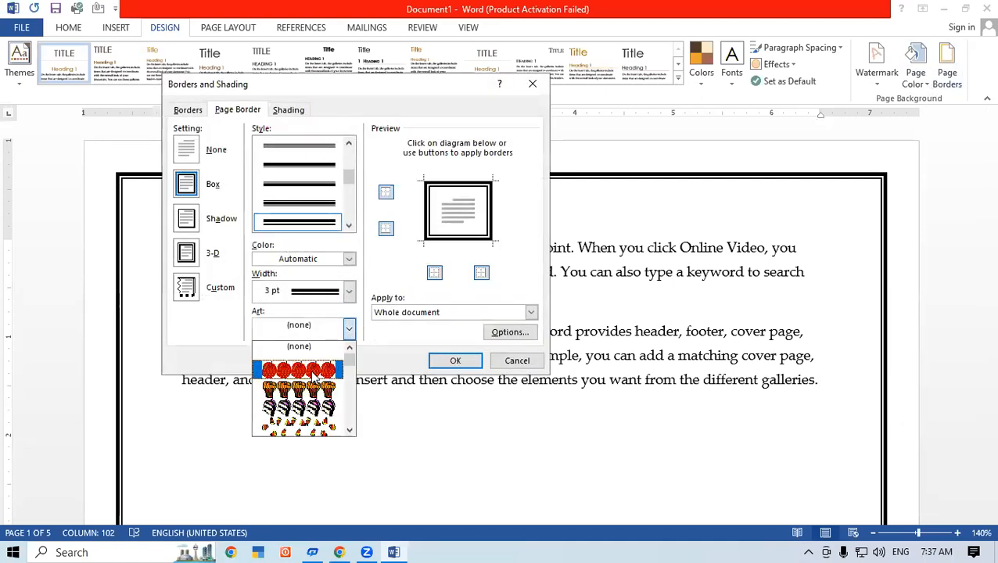
pyautogui.moveTo(350, 358); pyautogui.dragTo(350, 380)
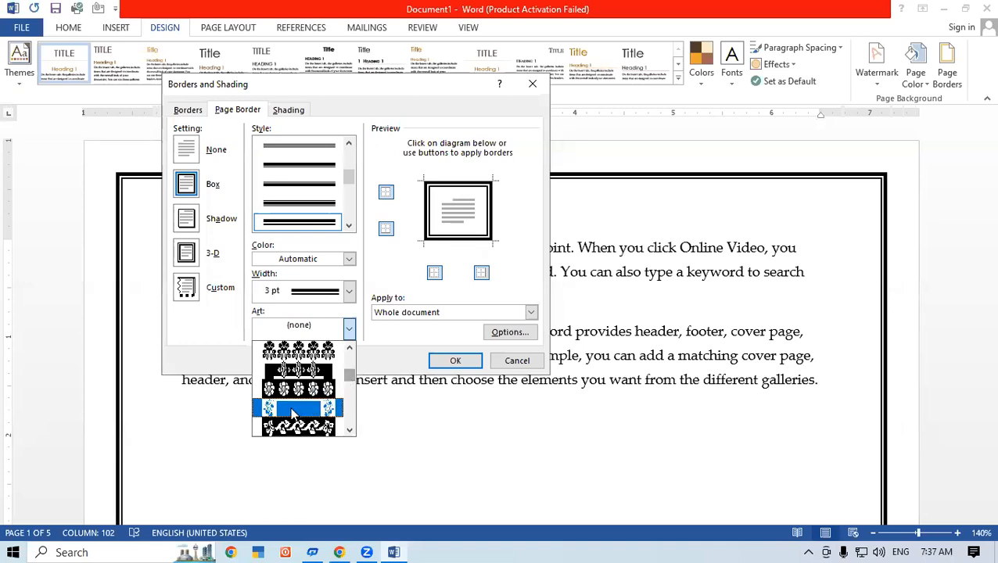
pyautogui.click(307, 391)
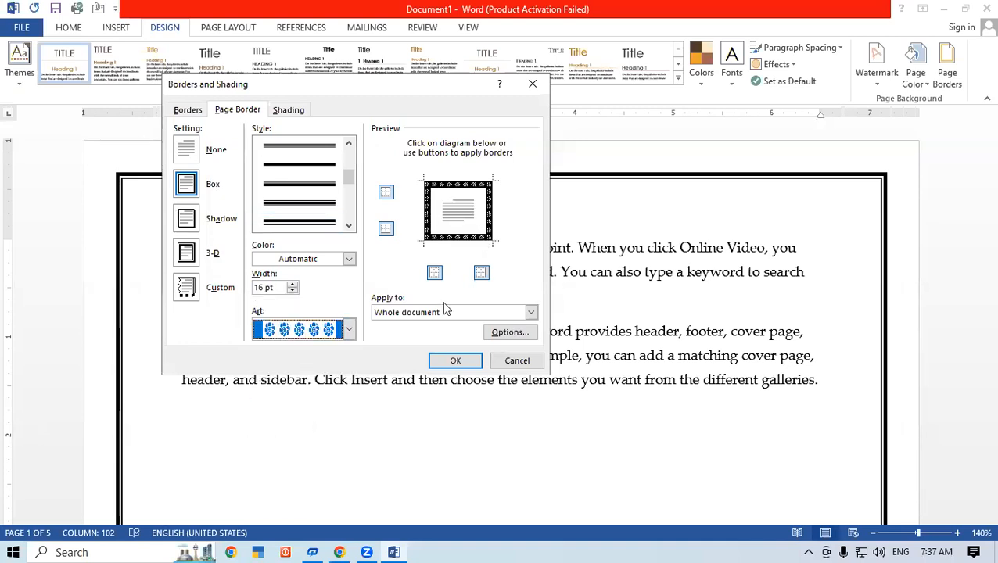
pyautogui.click(407, 314)
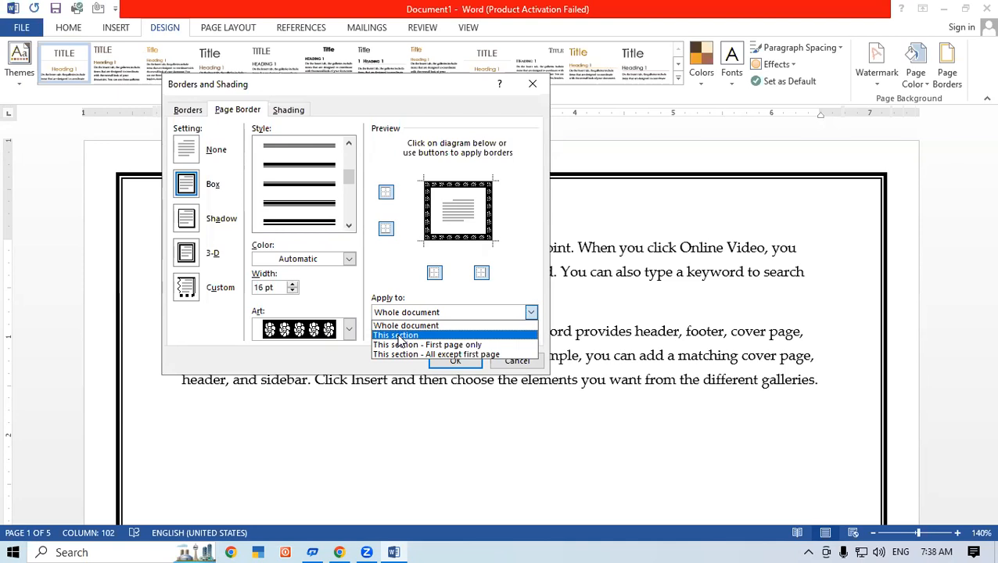
pyautogui.click(399, 335)
pyautogui.click(456, 361)
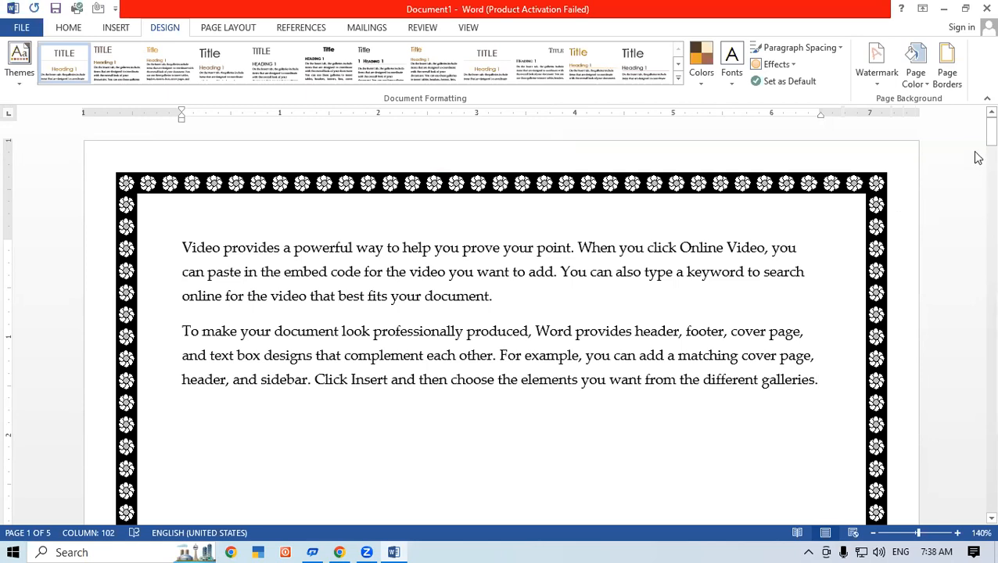
# Choose the 12 pt red flower art page border for the section starting with "Reading is easier"
pyautogui.scroll(-8, 976, 168)
pyautogui.moveTo(976, 211); pyautogui.dragTo(978, 300)
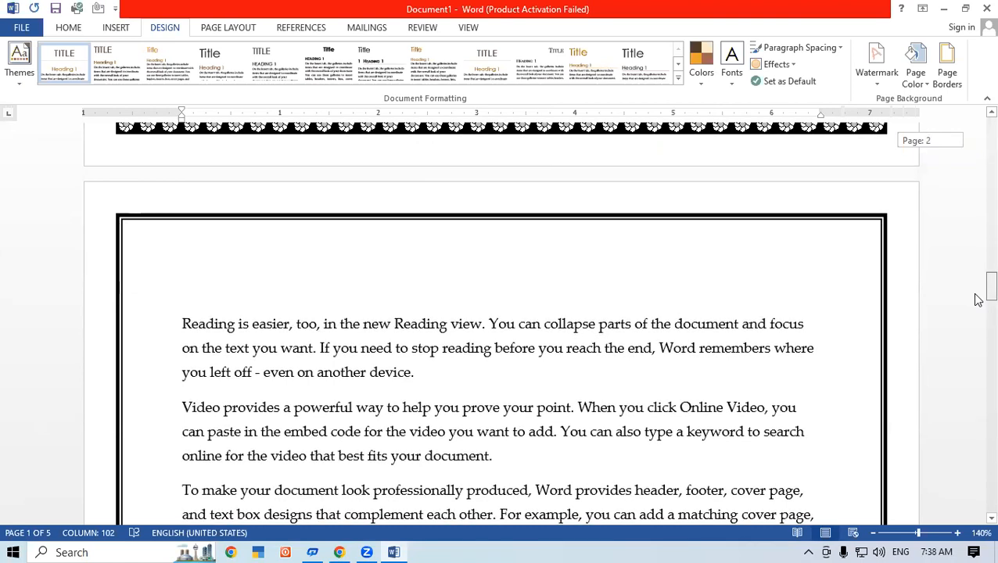
pyautogui.moveTo(950, 302); pyautogui.dragTo(950, 302)
pyautogui.click(435, 373)
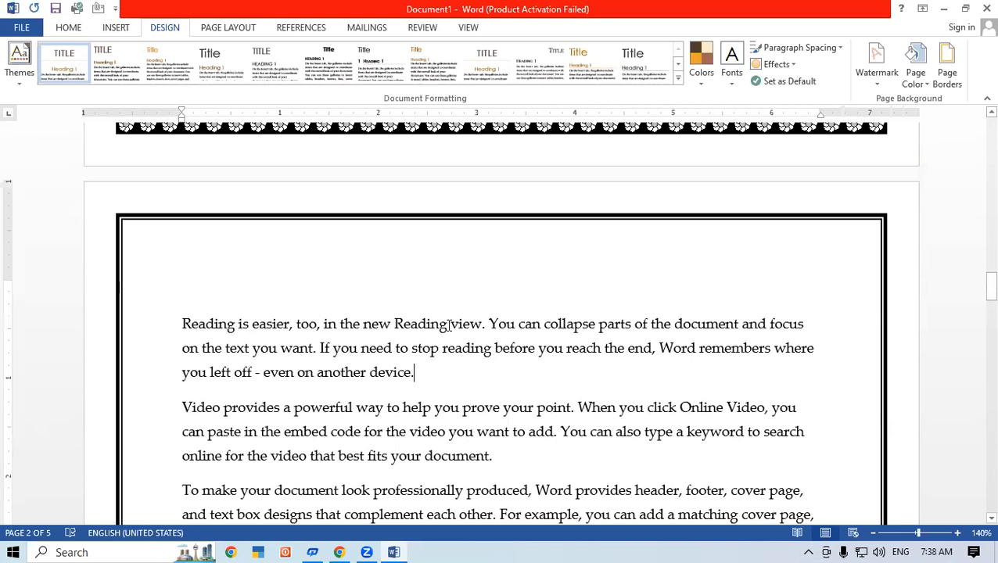
pyautogui.click(946, 52)
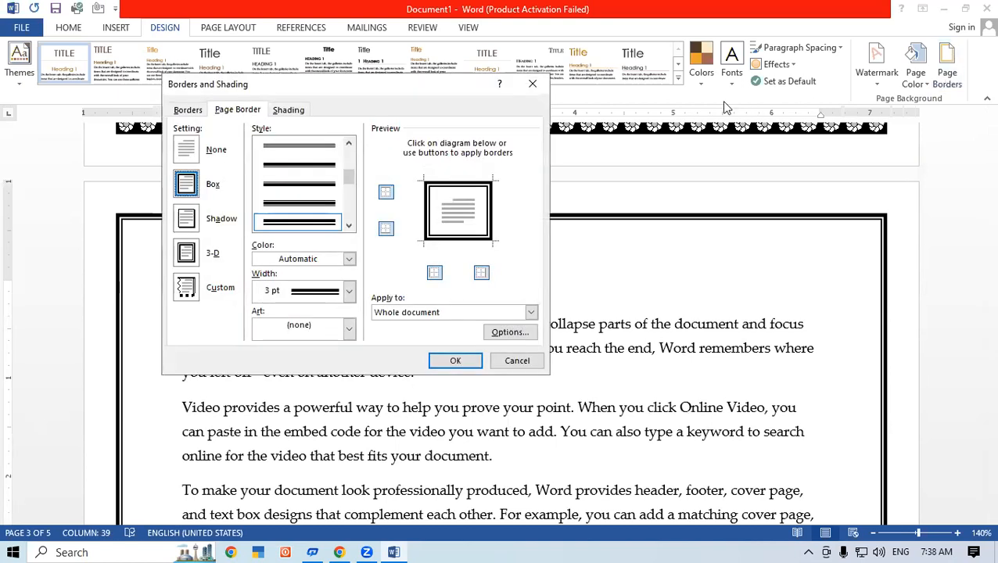
pyautogui.click(350, 330)
pyautogui.moveTo(350, 362)
pyautogui.mouseDown()
pyautogui.moveTo(349, 395)
pyautogui.moveTo(352, 380)
pyautogui.mouseUp()
pyautogui.click(329, 408)
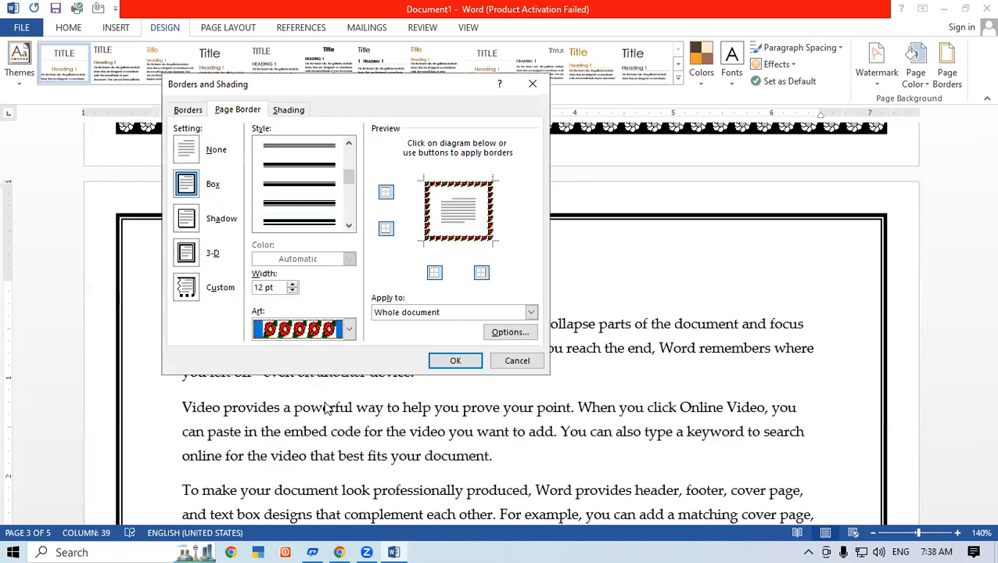
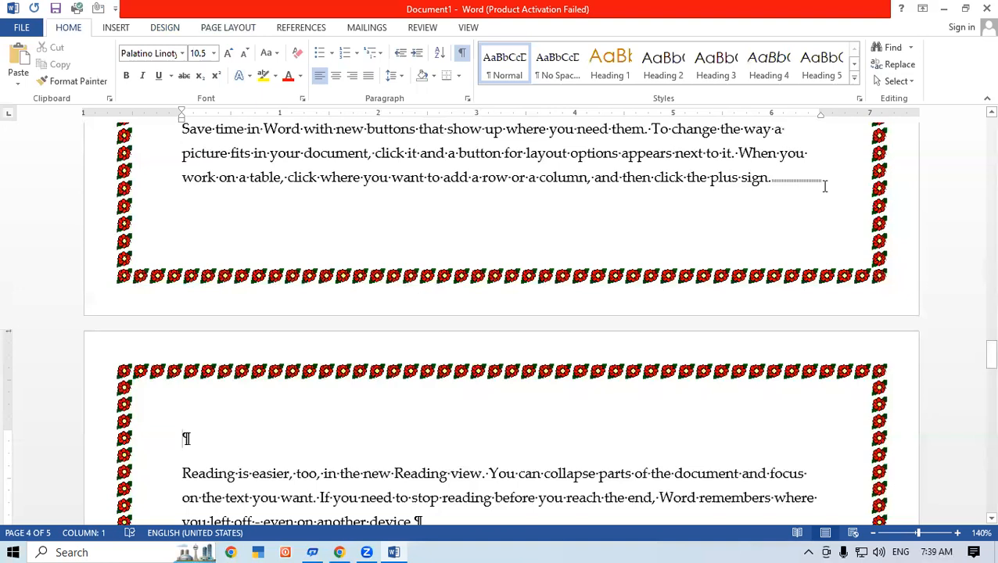
# Hide the formatting marks and choose the purple swirl art as the page border for the section starting on page 4
pyautogui.click(462, 57)
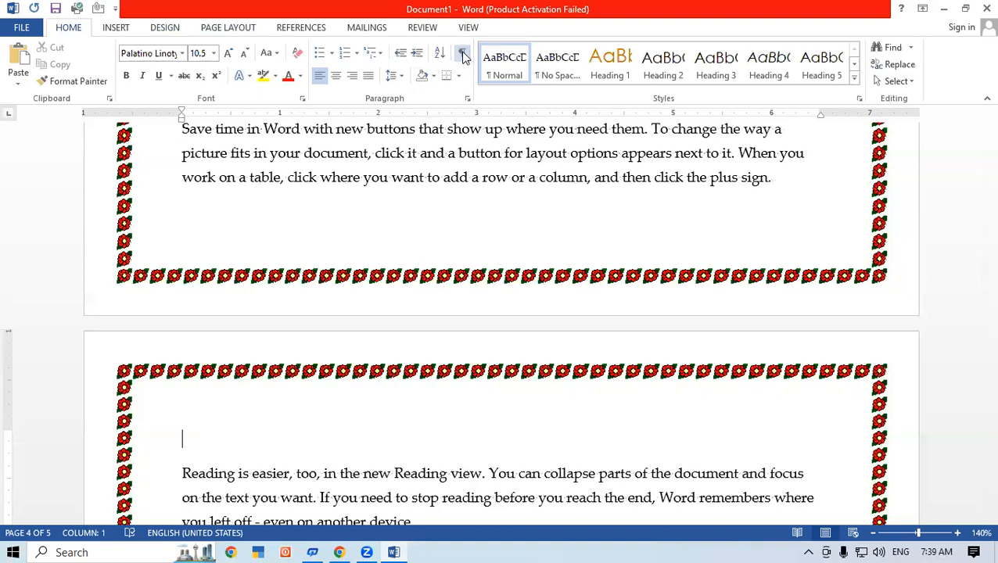
pyautogui.click(165, 28)
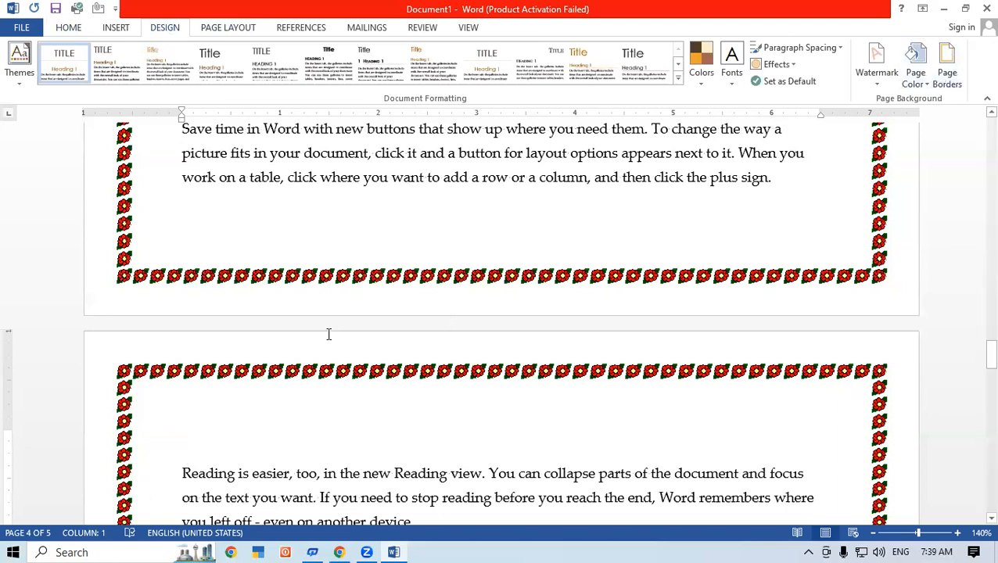
pyautogui.click(949, 66)
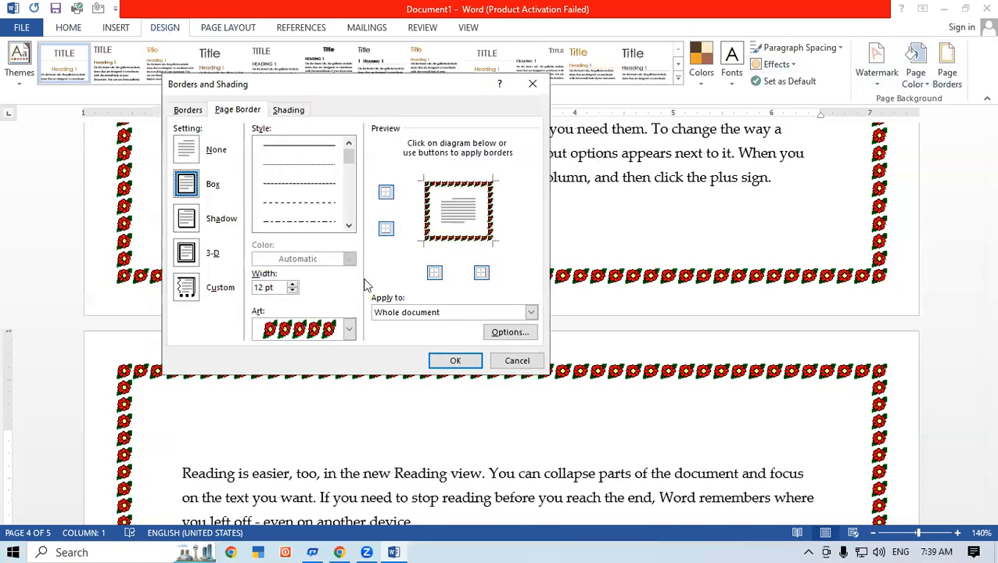
pyautogui.click(349, 329)
pyautogui.click(349, 430)
pyautogui.click(349, 430)
pyautogui.click(349, 430)
pyautogui.click(349, 430)
pyautogui.click(348, 430)
pyautogui.click(349, 430)
pyautogui.click(349, 430)
pyautogui.click(349, 430)
pyautogui.click(349, 431)
pyautogui.click(349, 430)
pyautogui.click(349, 430)
pyautogui.click(349, 430)
pyautogui.click(349, 430)
pyautogui.click(349, 430)
pyautogui.click(349, 431)
pyautogui.click(349, 431)
pyautogui.click(349, 430)
pyautogui.click(349, 430)
pyautogui.click(349, 430)
pyautogui.click(349, 431)
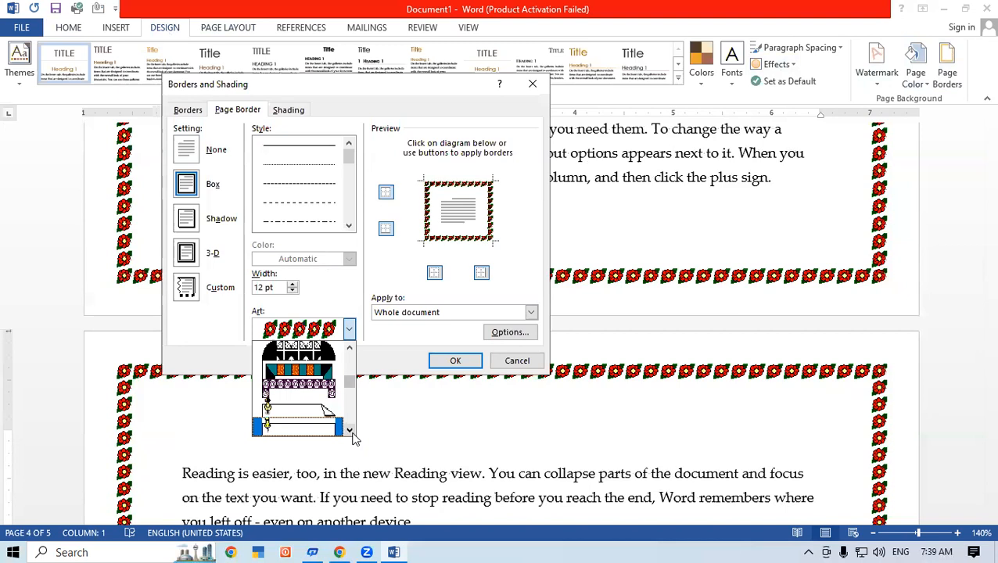
pyautogui.click(349, 431)
pyautogui.click(349, 430)
pyautogui.click(317, 379)
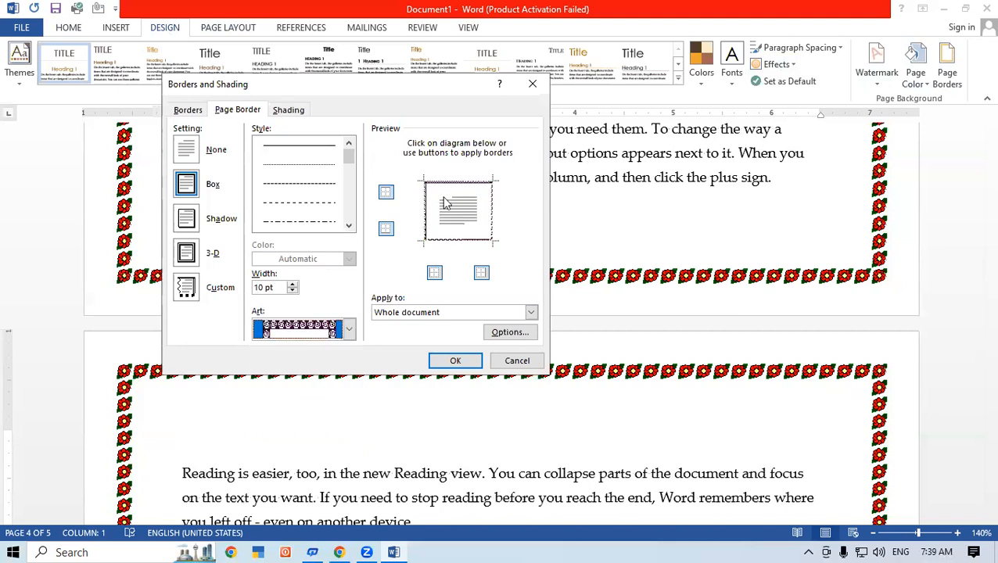
# Set the purple art border's width to 14 pt and apply it to this section only
pyautogui.click(292, 285)
pyautogui.click(292, 285)
pyautogui.click(292, 285)
pyautogui.click(292, 286)
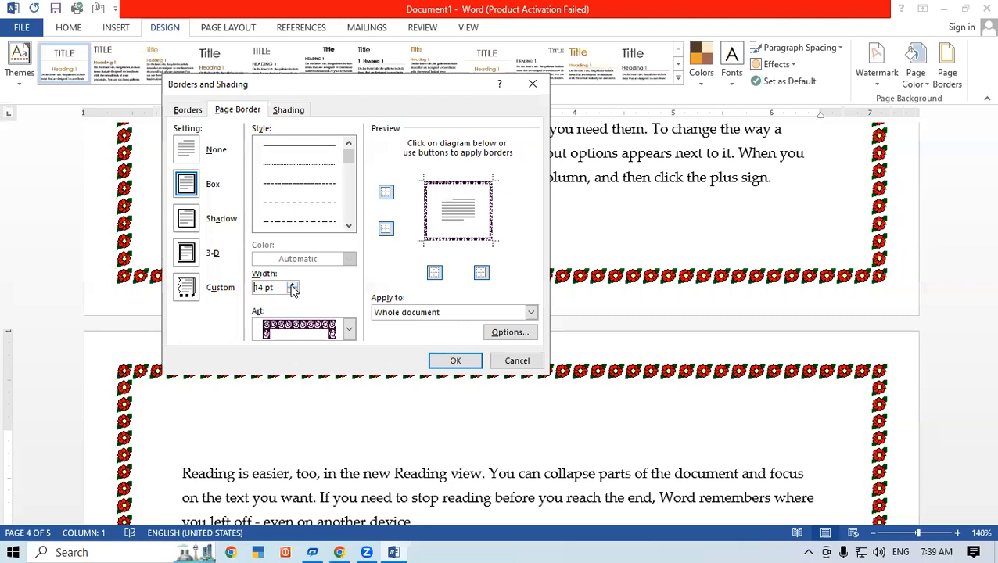
pyautogui.click(435, 311)
pyautogui.click(410, 336)
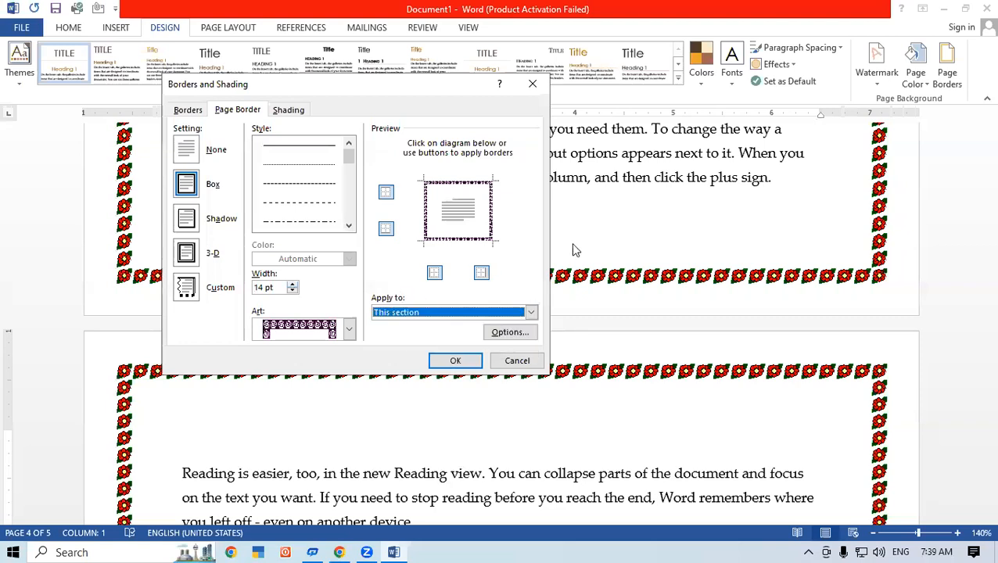
pyautogui.click(468, 358)
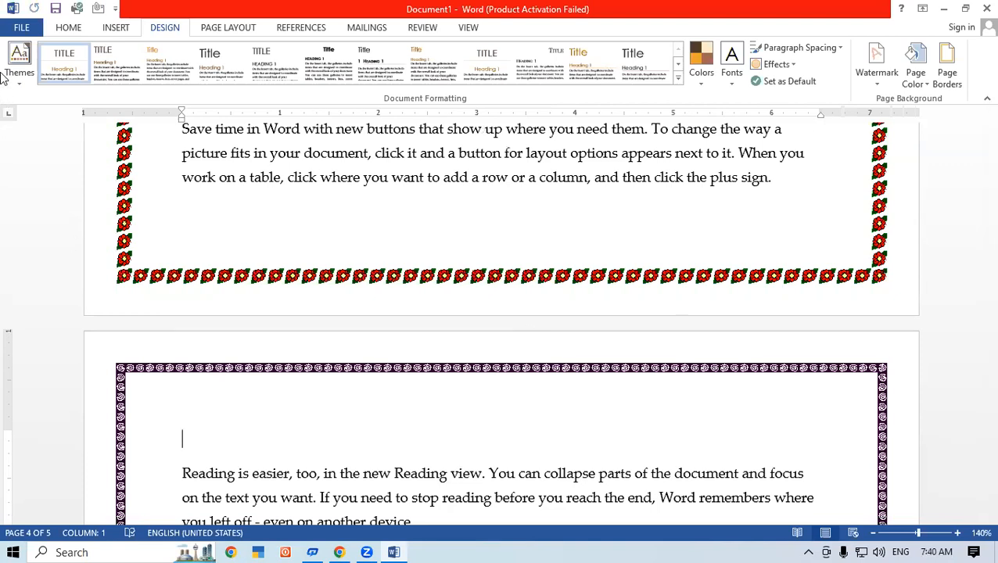
# Insert a Continuous section break at the empty line above page 4's "Reading is easier" paragraph
pyautogui.moveTo(987, 359); pyautogui.dragTo(970, 78)
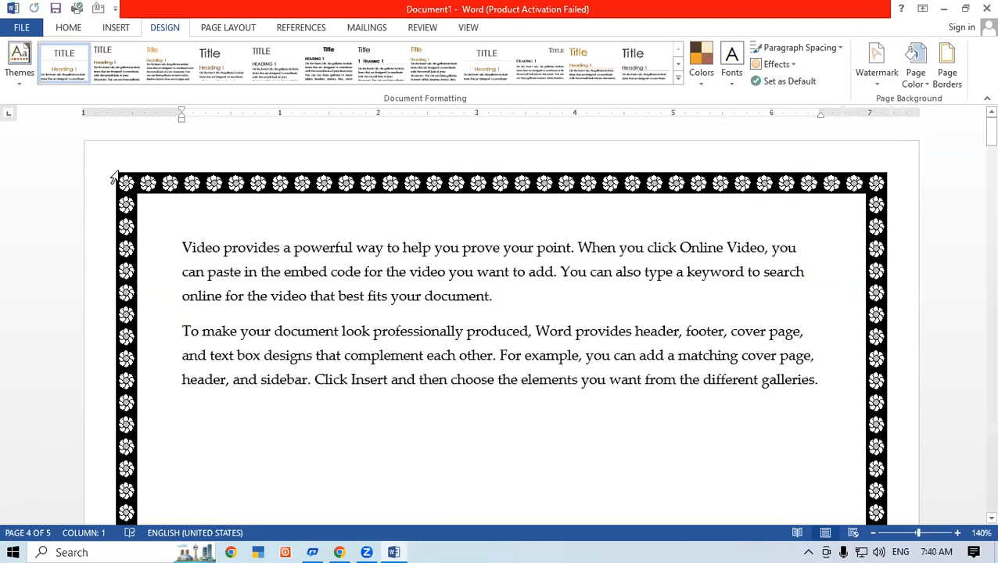
pyautogui.click(228, 28)
pyautogui.click(184, 49)
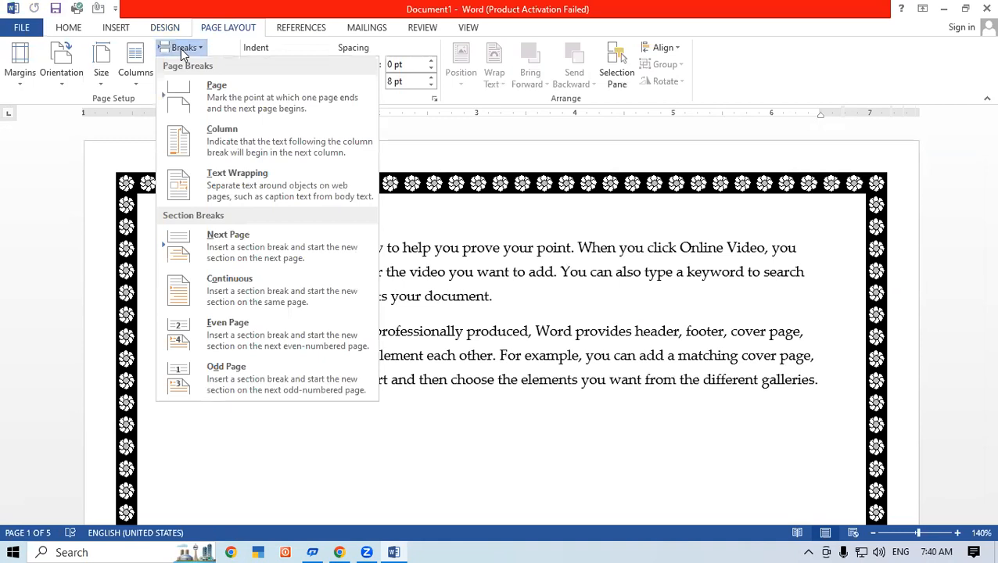
pyautogui.click(270, 291)
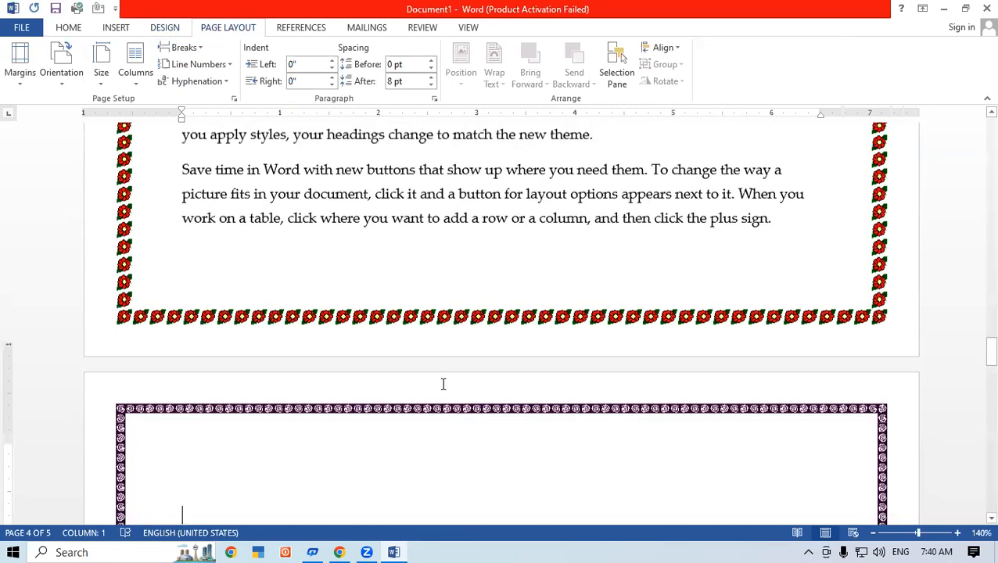
pyautogui.scroll(-1, 350, 426)
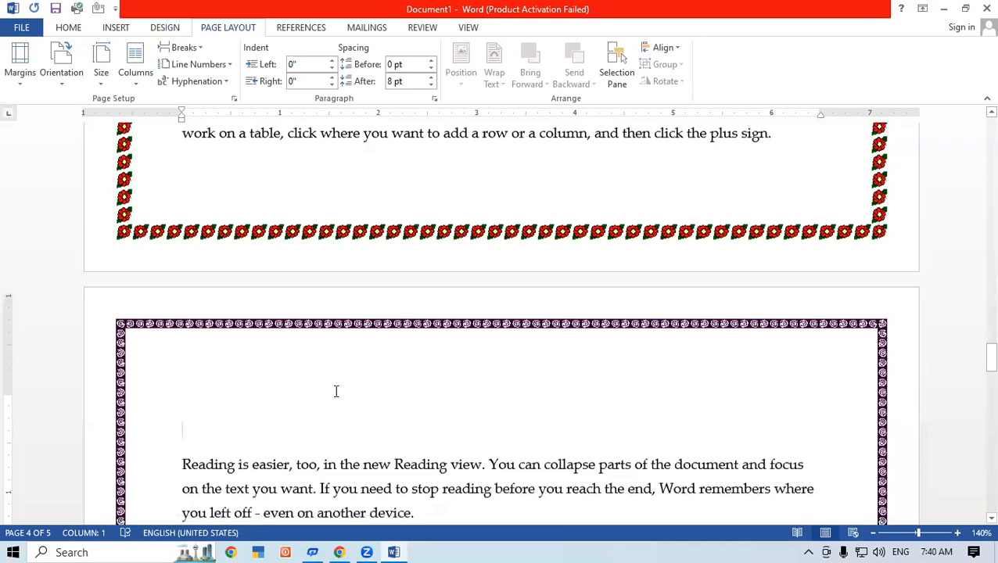
pyautogui.scroll(2, 512, 325)
# Arrange the text after the continuous section break on page 4 in two columns
pyautogui.moveTo(978, 326); pyautogui.dragTo(978, 231)
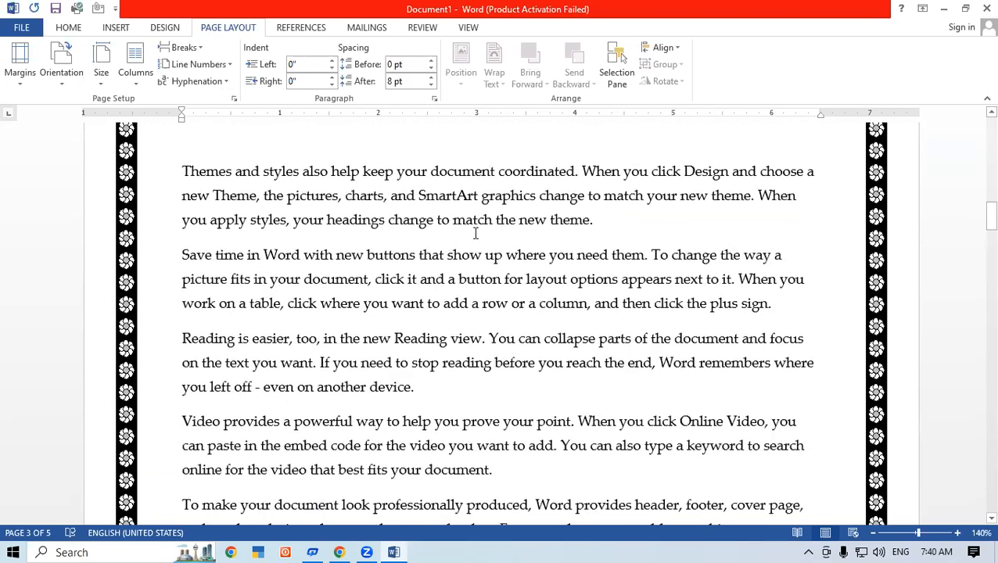
pyautogui.click(135, 62)
pyautogui.click(155, 169)
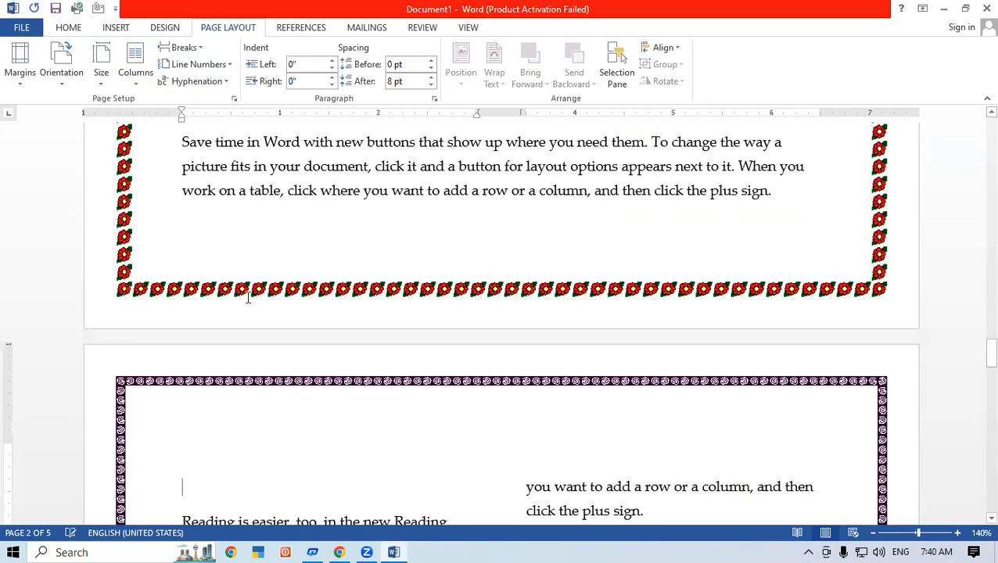
pyautogui.scroll(4, 376, 320)
pyautogui.scroll(-1, 526, 398)
pyautogui.scroll(-6, 527, 398)
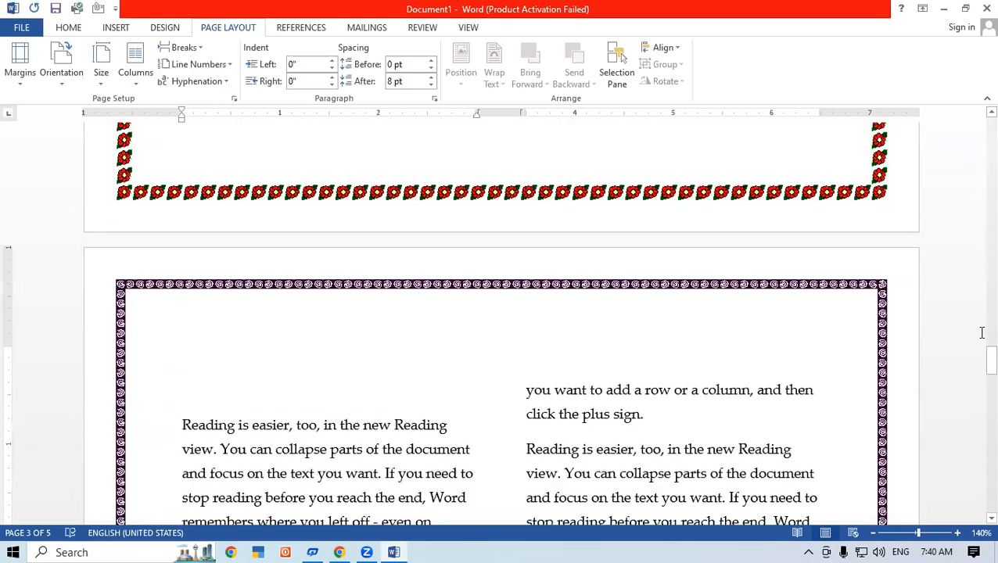
# Insert a Continuous section break before the "Video provides a powerful way" paragraph in page 4's first column
pyautogui.moveTo(991, 367); pyautogui.dragTo(990, 394)
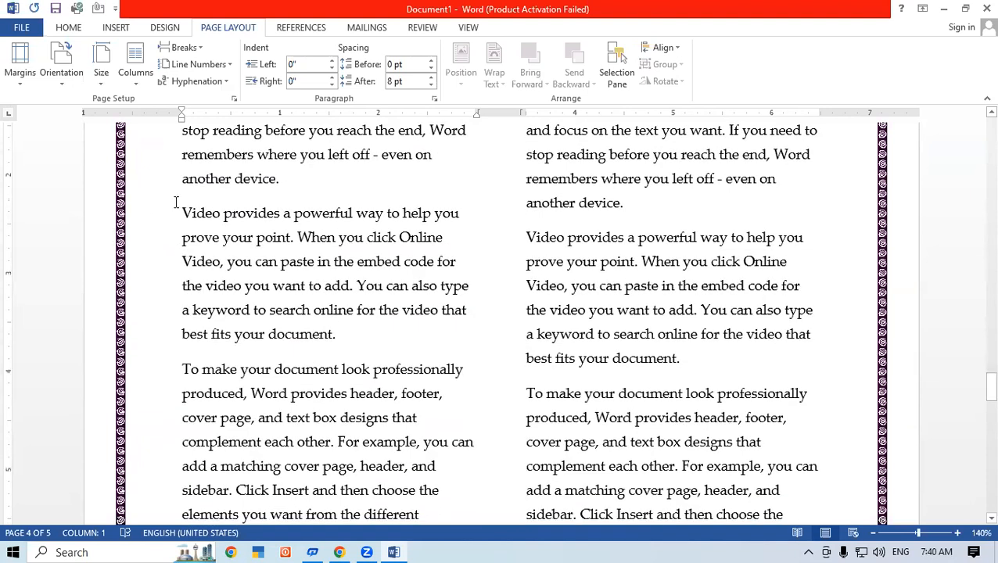
pyautogui.click(182, 48)
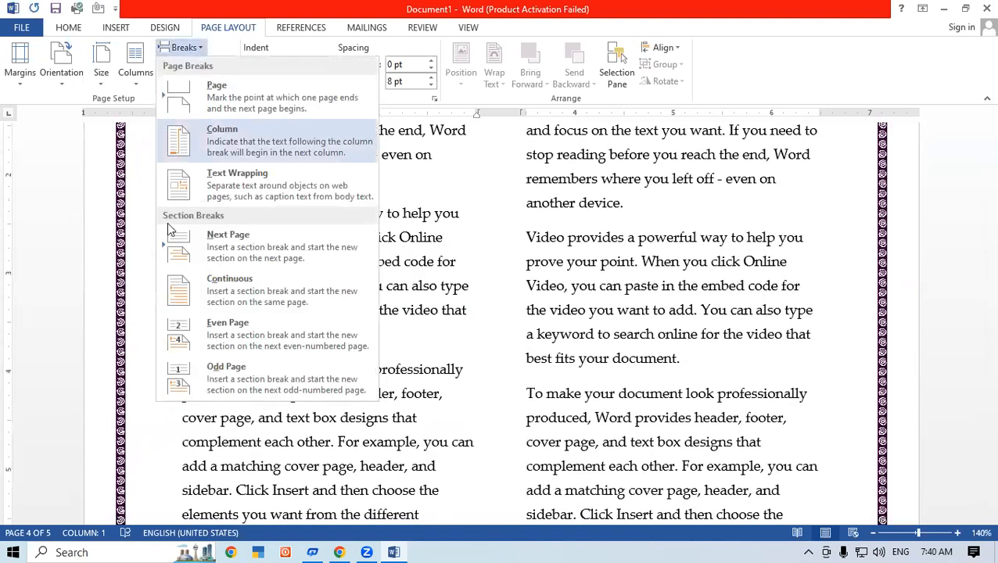
pyautogui.click(223, 288)
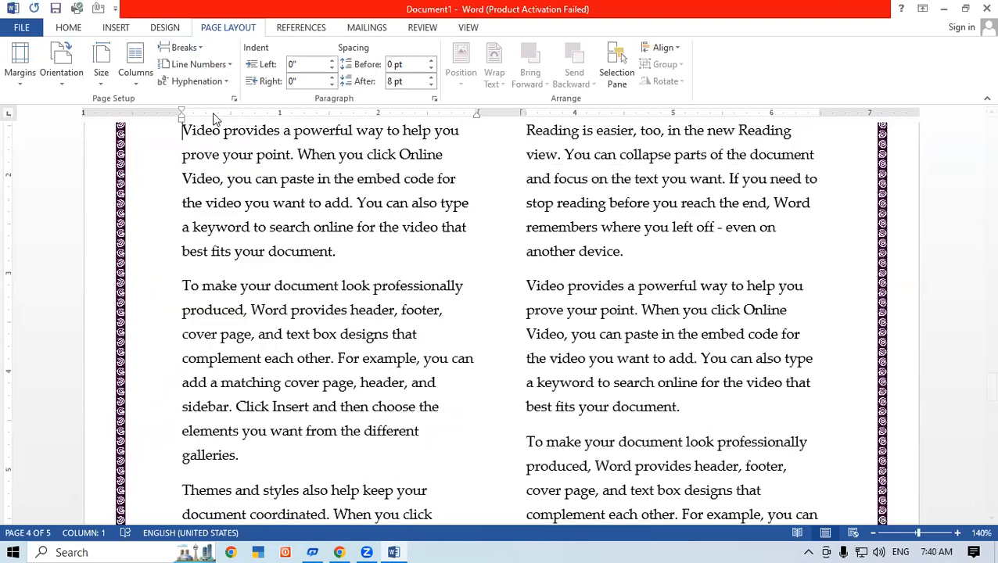
pyautogui.moveTo(182, 116)
pyautogui.mouseDown()
pyautogui.moveTo(288, 160)
pyautogui.moveTo(426, 166)
pyautogui.moveTo(218, 176)
pyautogui.moveTo(176, 183)
pyautogui.moveTo(278, 197)
pyautogui.moveTo(319, 189)
pyautogui.moveTo(174, 196)
pyautogui.moveTo(239, 199)
pyautogui.moveTo(184, 200)
pyautogui.mouseUp()
pyautogui.click(196, 48)
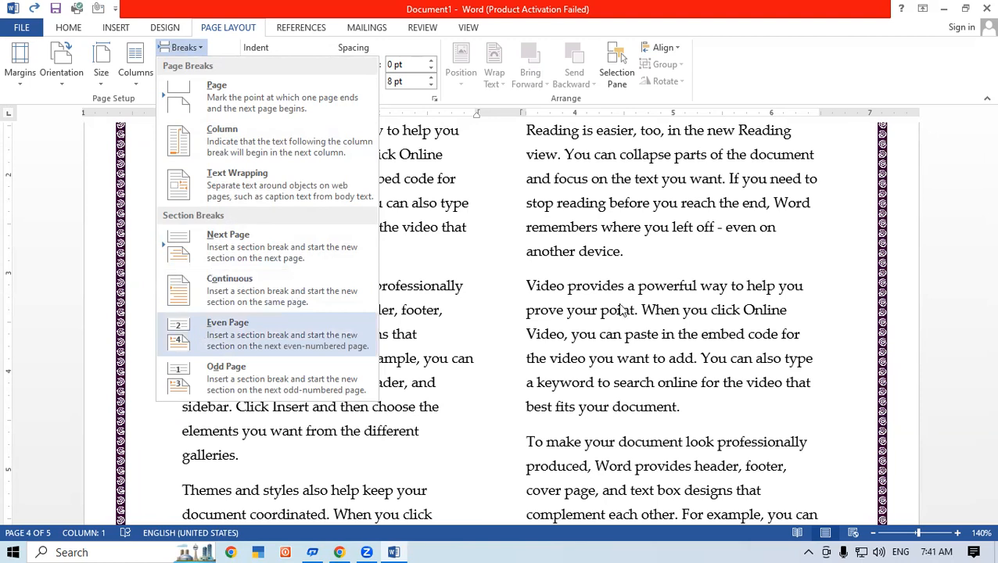
pyautogui.click(794, 309)
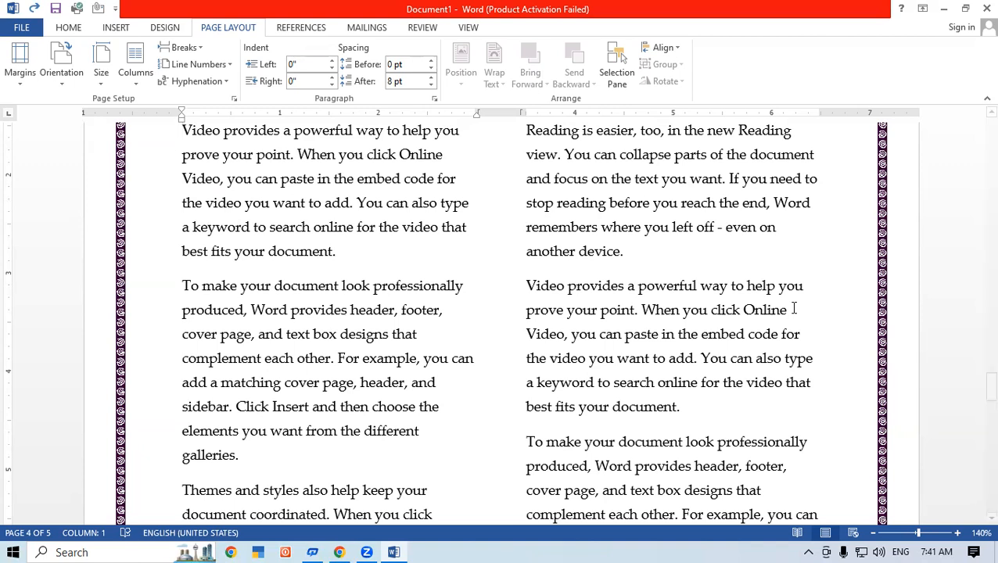
pyautogui.click(178, 47)
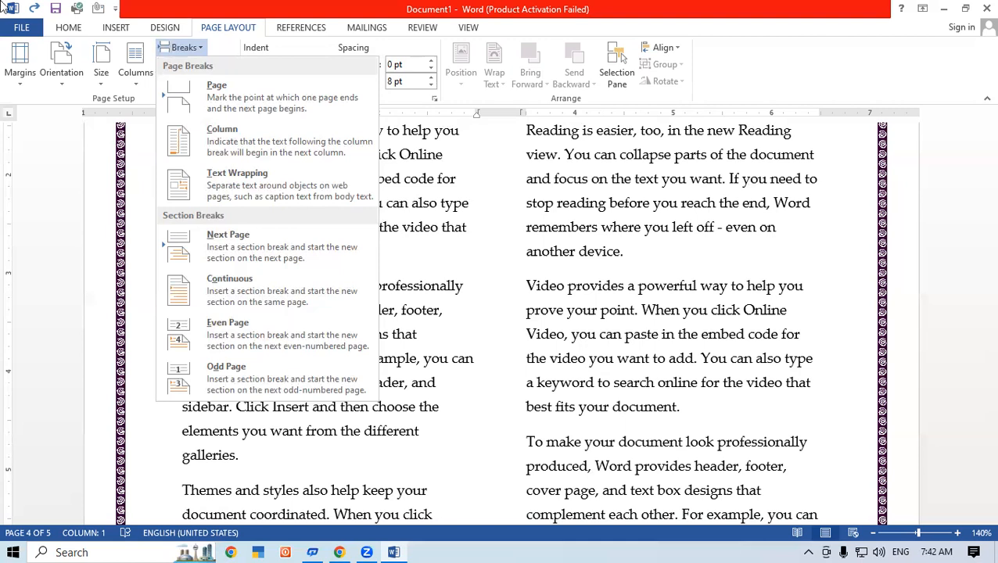
pyautogui.press('Escape')
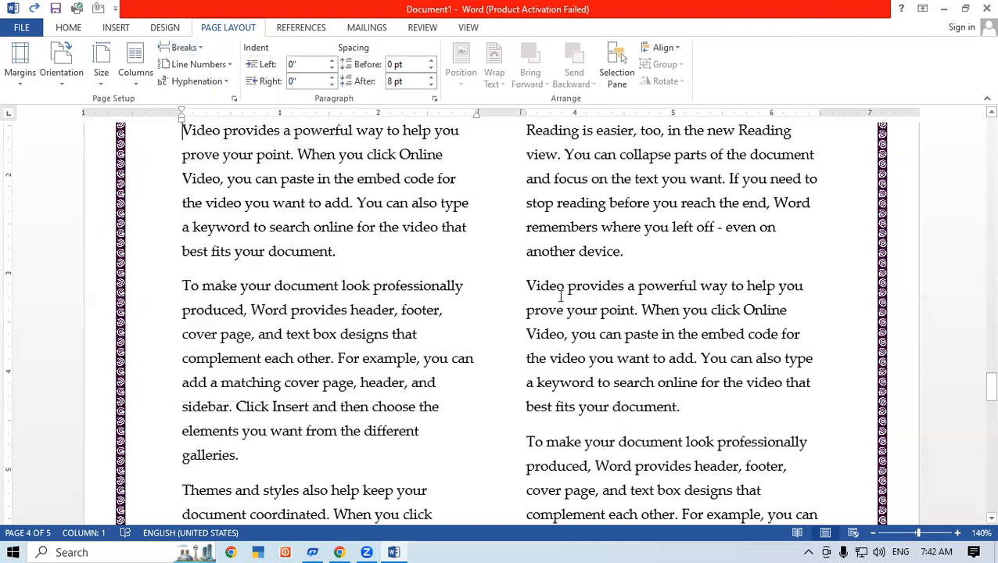
# Insert an Odd Page section break before the first paragraph at the very start of the document
pyautogui.scroll(2, 975, 172)
pyautogui.moveTo(990, 382); pyautogui.dragTo(977, 47)
pyautogui.click(184, 248)
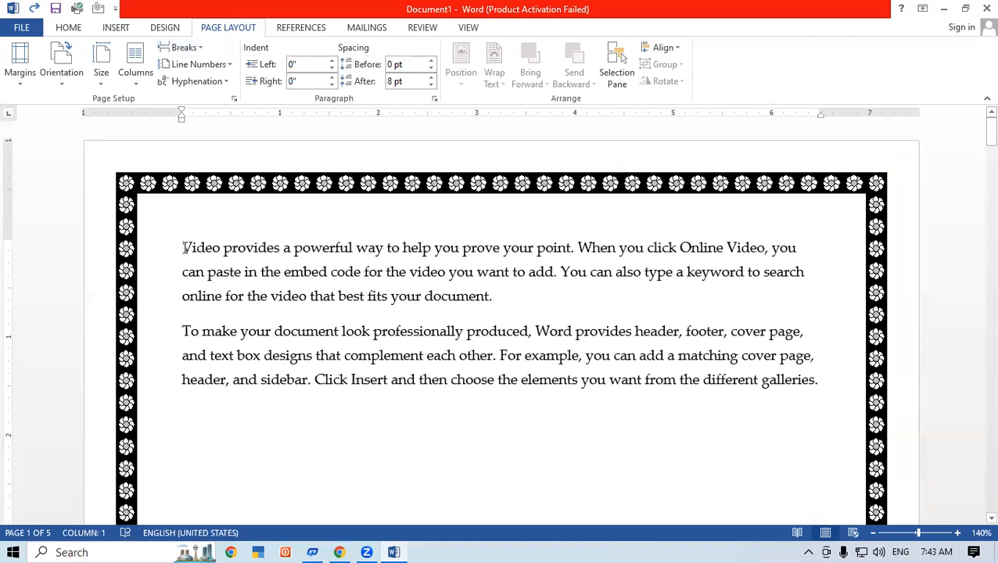
pyautogui.click(195, 49)
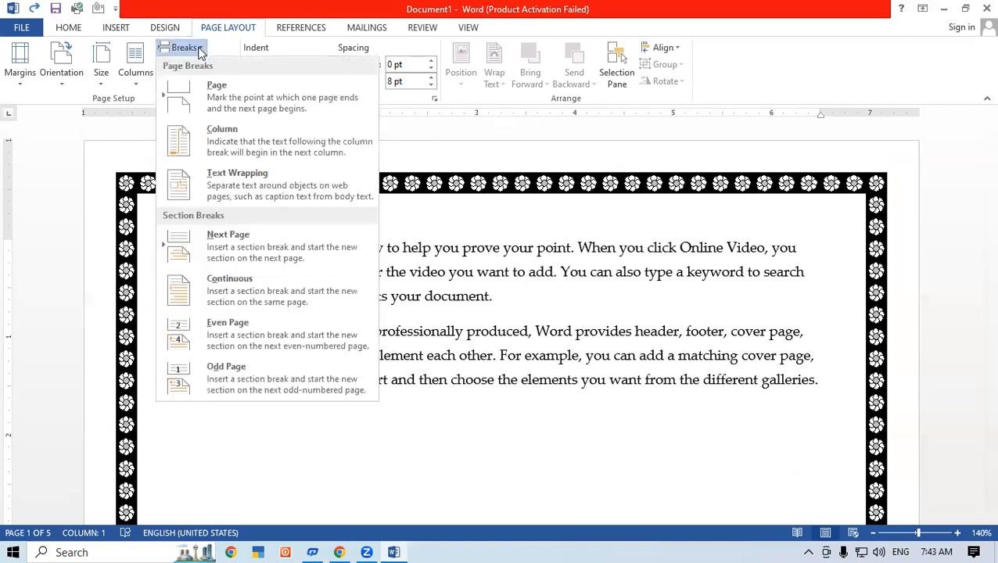
pyautogui.click(219, 383)
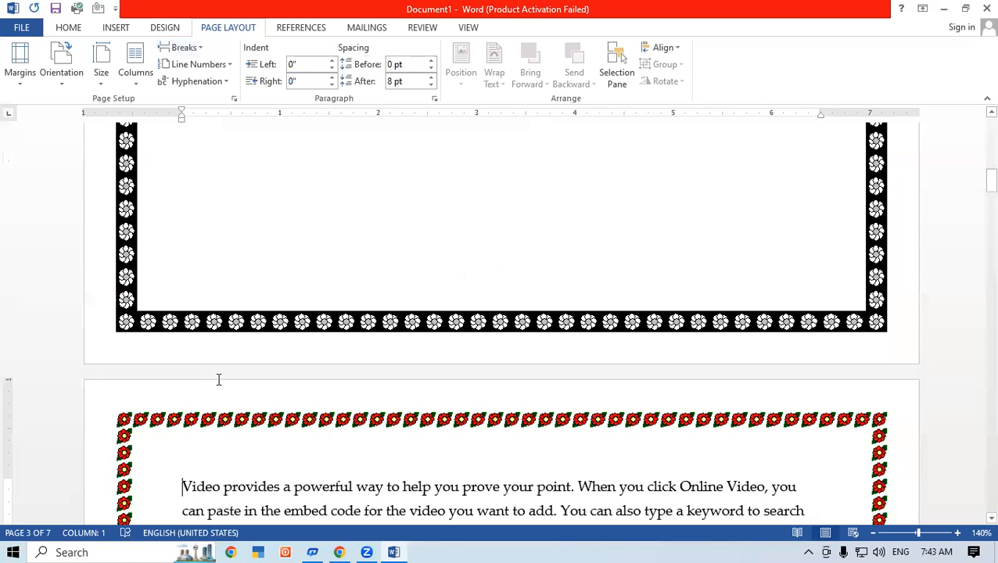
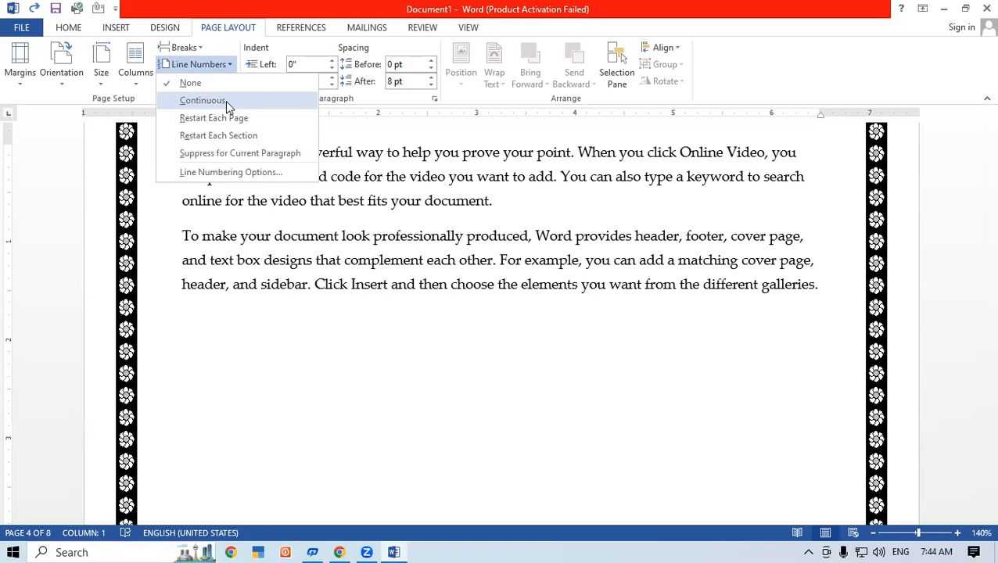
# Create a new blank document and fill it with sample text using =rand(20)
pyautogui.click(776, 307)
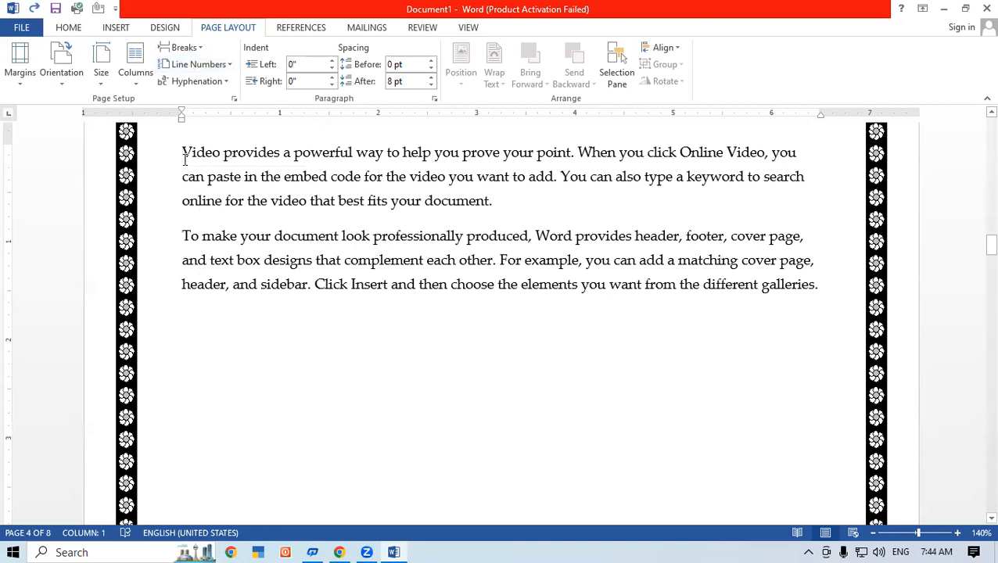
pyautogui.scroll(-3, 184, 161)
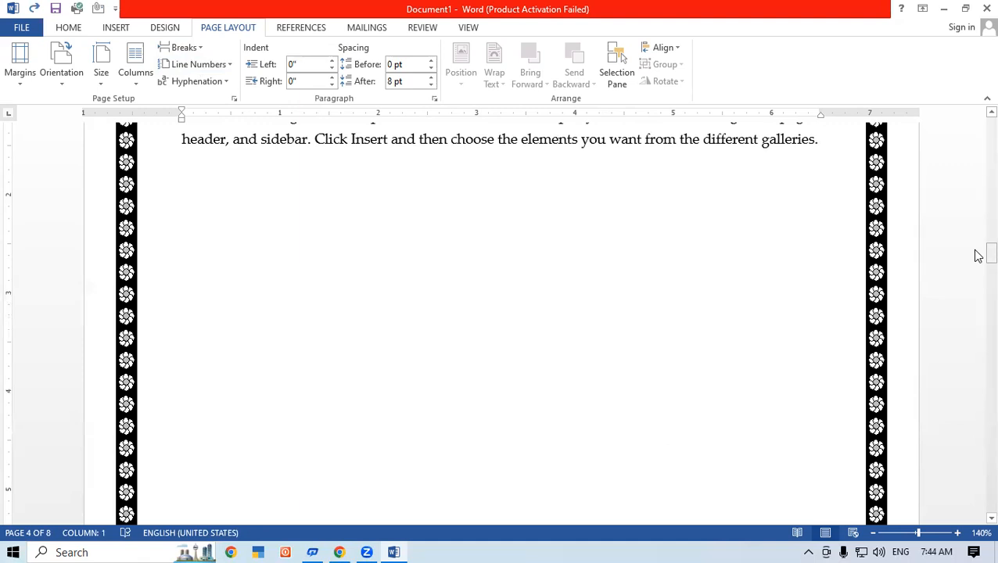
pyautogui.hotkey('ctrl', 'n')
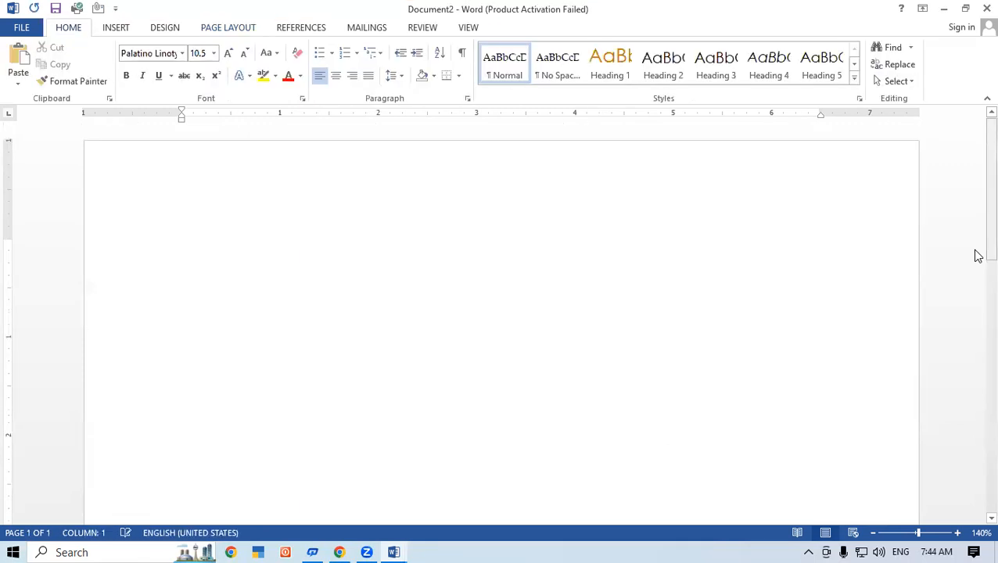
pyautogui.write('=rand(20)')
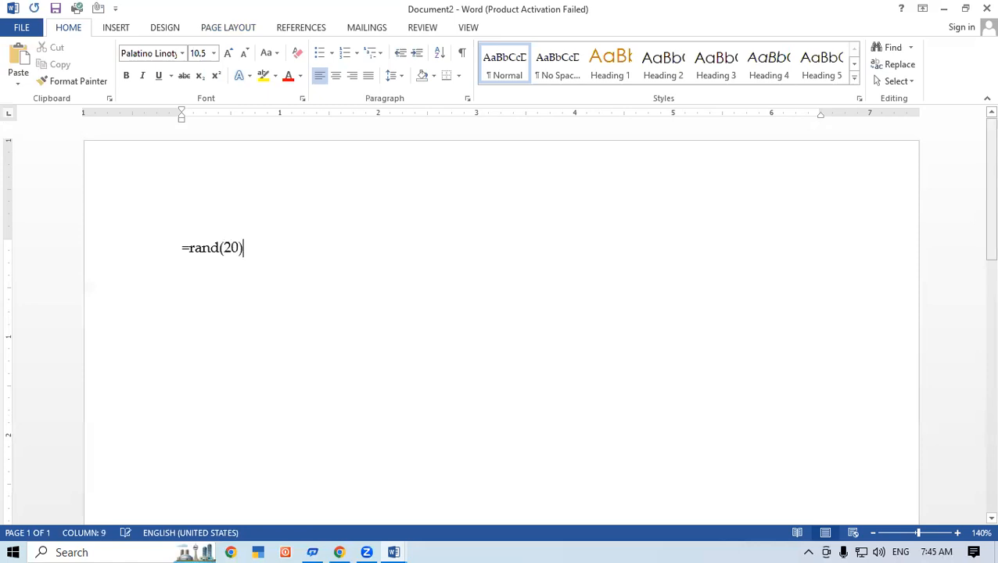
pyautogui.press('Return')
pyautogui.scroll(2, 974, 243)
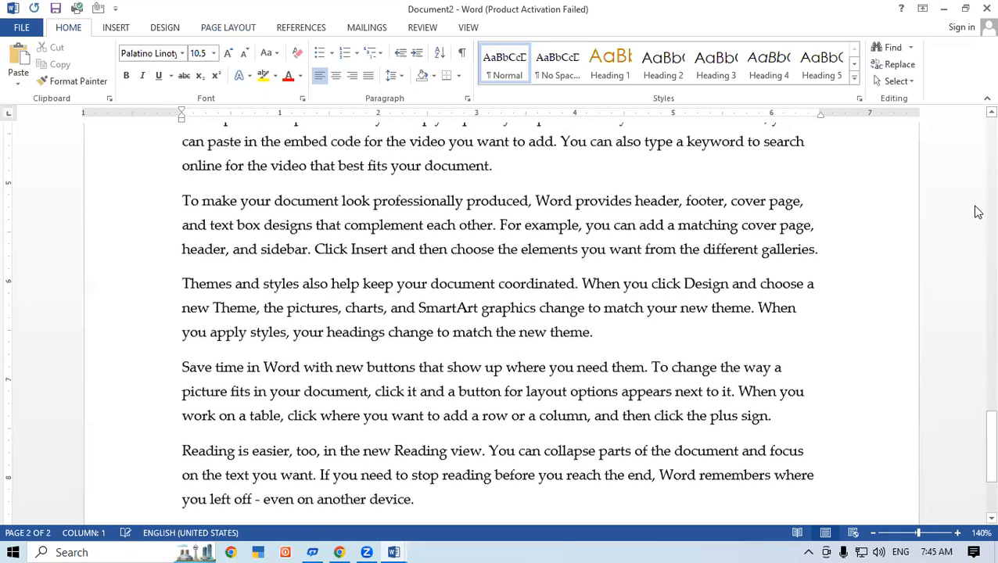
pyautogui.moveTo(991, 450); pyautogui.dragTo(974, 123)
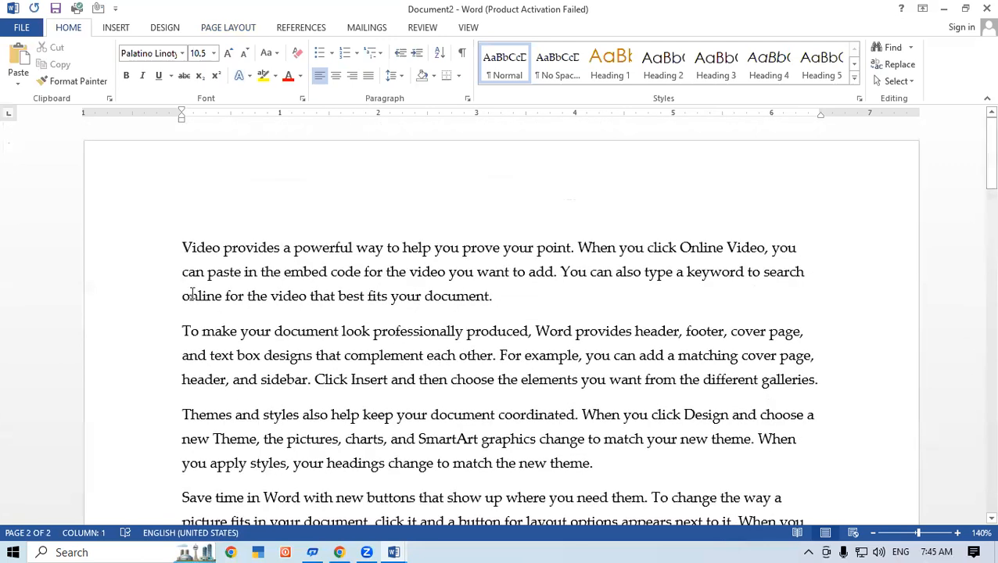
# Apply 1. 2. 3. paragraph numbering to the entire text of the new document
pyautogui.click(178, 248)
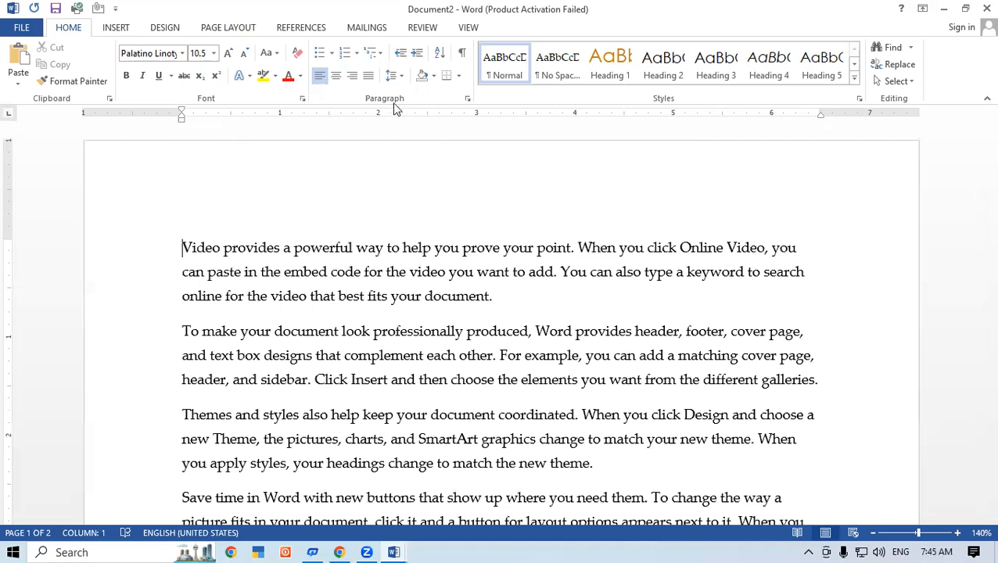
pyautogui.click(356, 52)
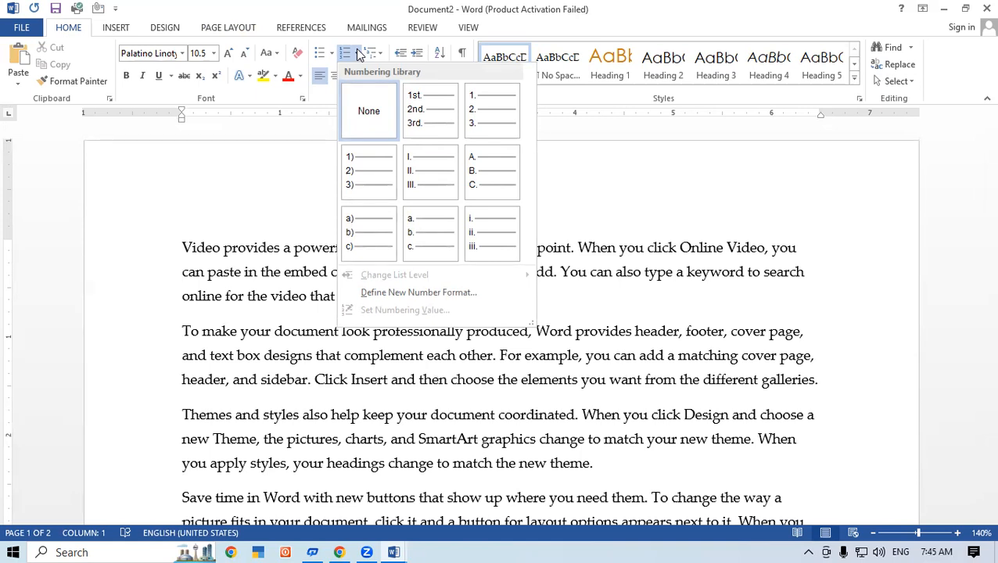
pyautogui.click(184, 263)
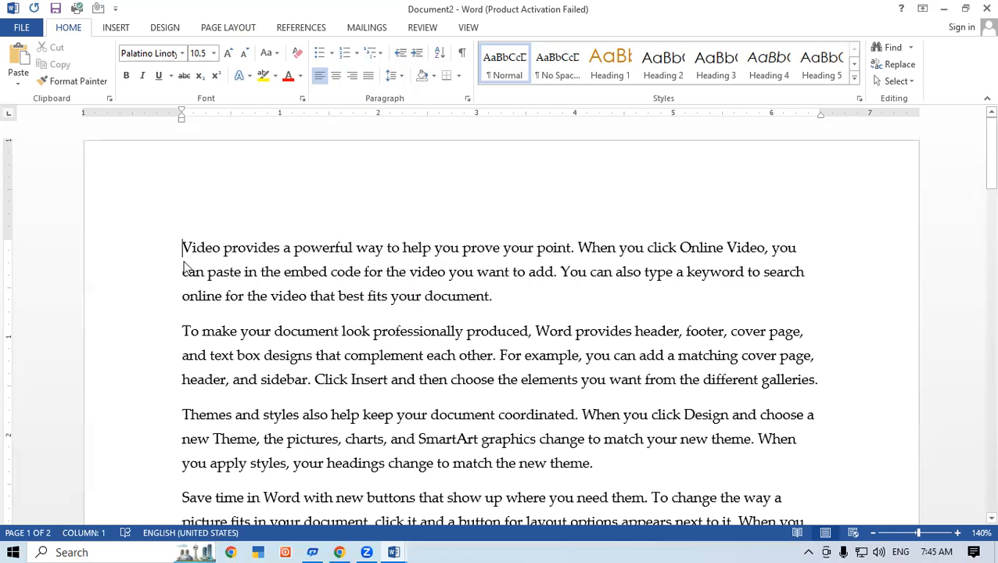
pyautogui.hotkey('ctrl', 'a')
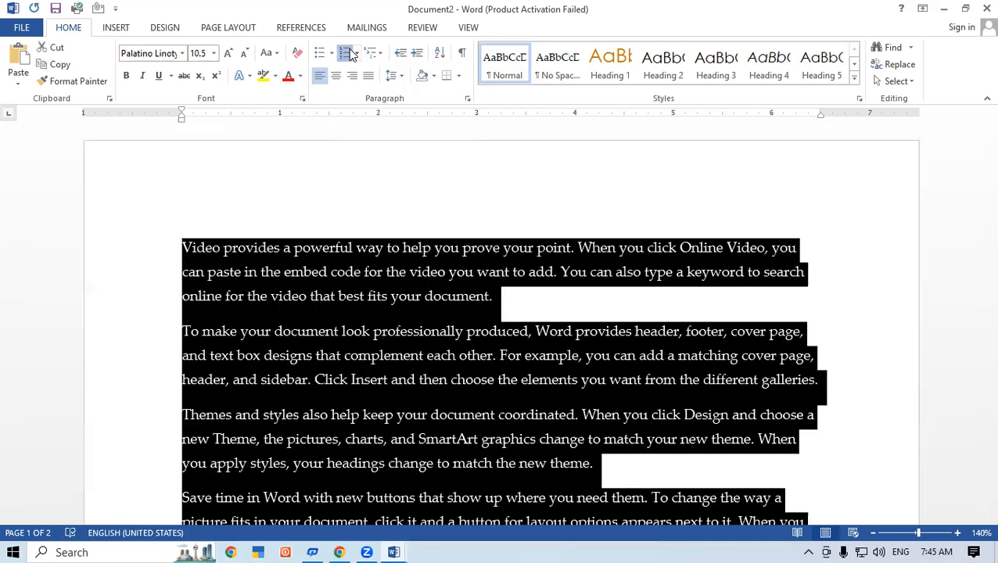
pyautogui.click(350, 53)
pyautogui.click(661, 324)
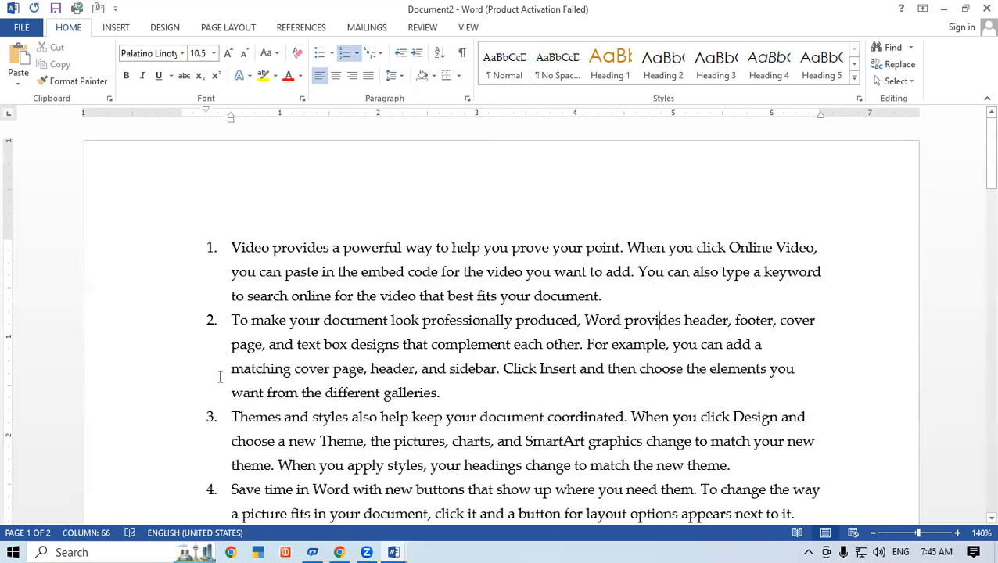
pyautogui.scroll(-3, 231, 473)
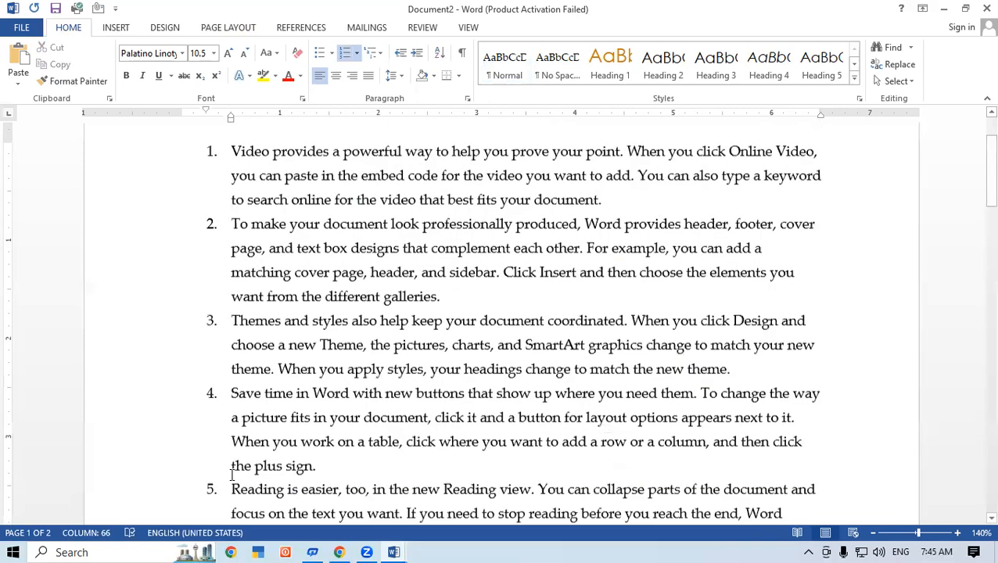
# Split the first numbered item before "When you click Online Video" and undo both the split and the numbering
pyautogui.click(626, 150)
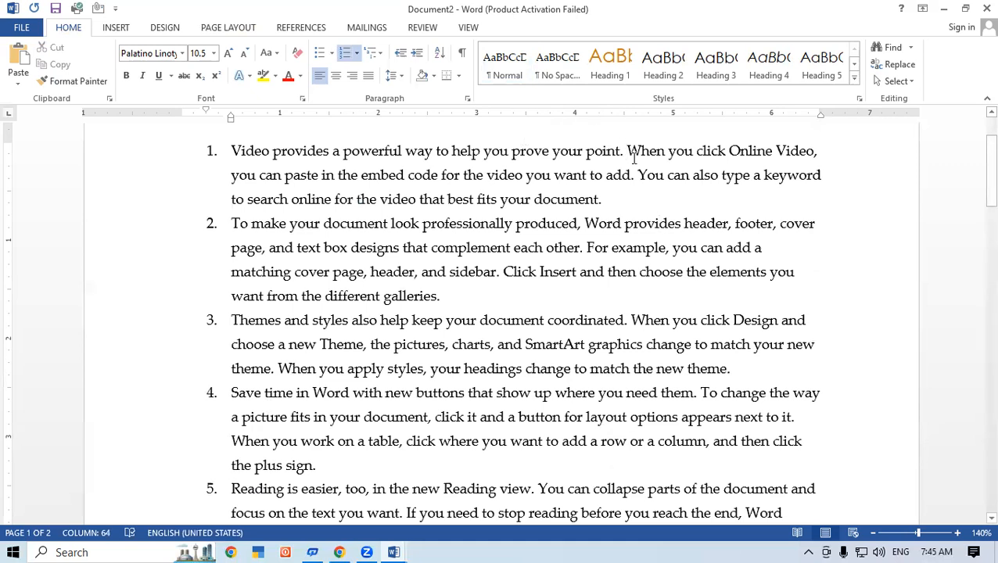
pyautogui.press('Return')
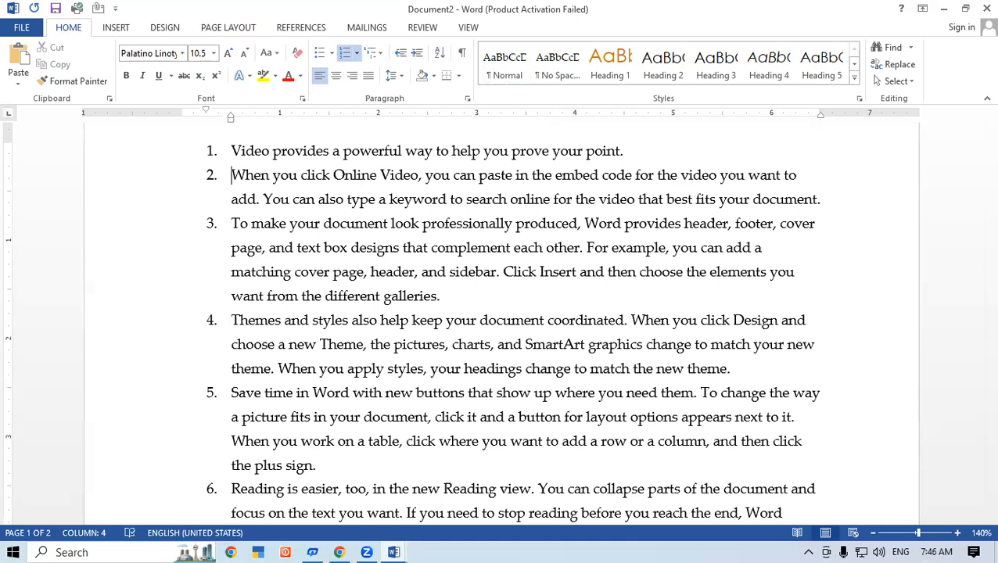
pyautogui.hotkey('ctrl', 'z')
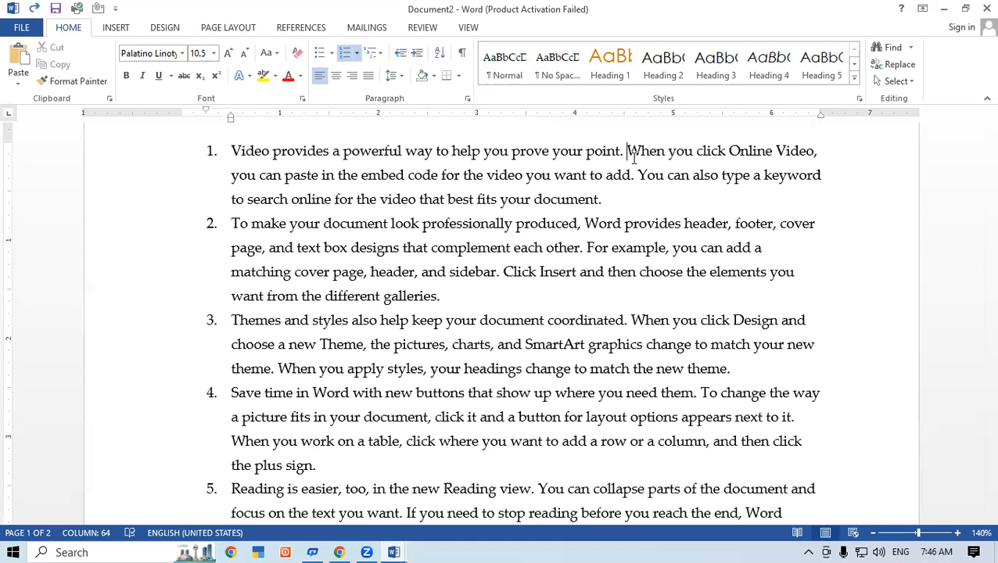
pyautogui.hotkey('ctrl', 'z')
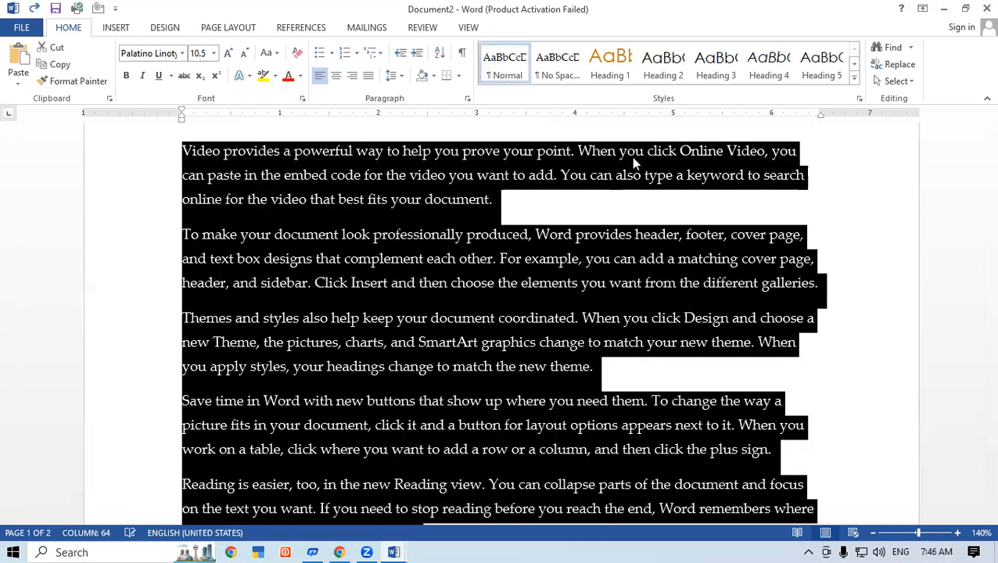
# Add Continuous line numbers to the whole document and check them through to the last page
pyautogui.click(232, 30)
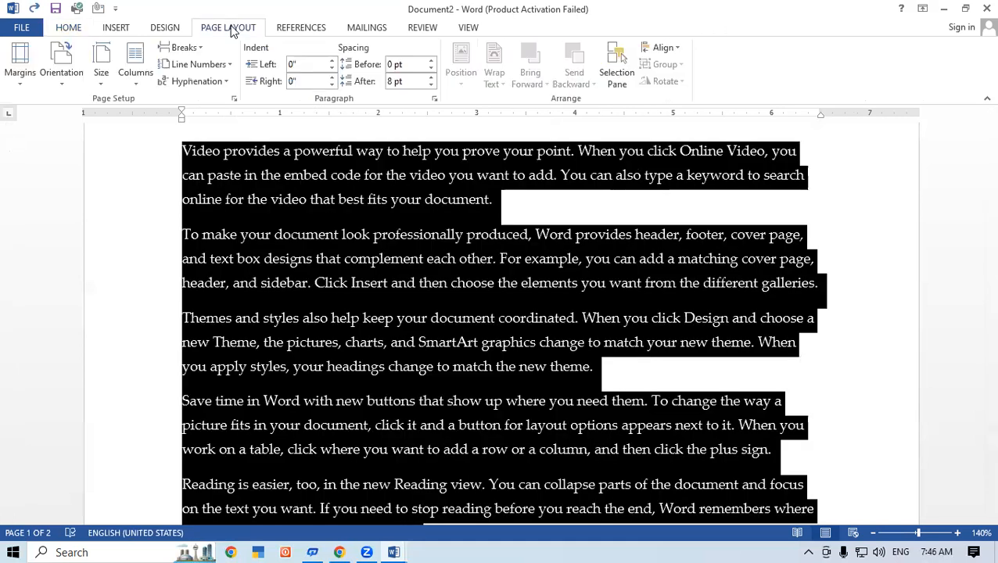
pyautogui.click(217, 66)
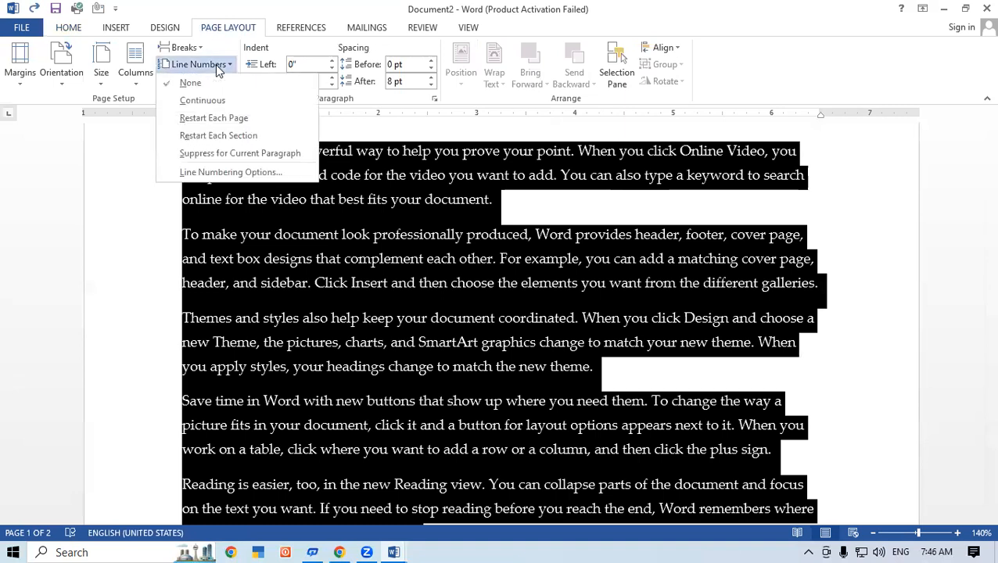
pyautogui.click(196, 102)
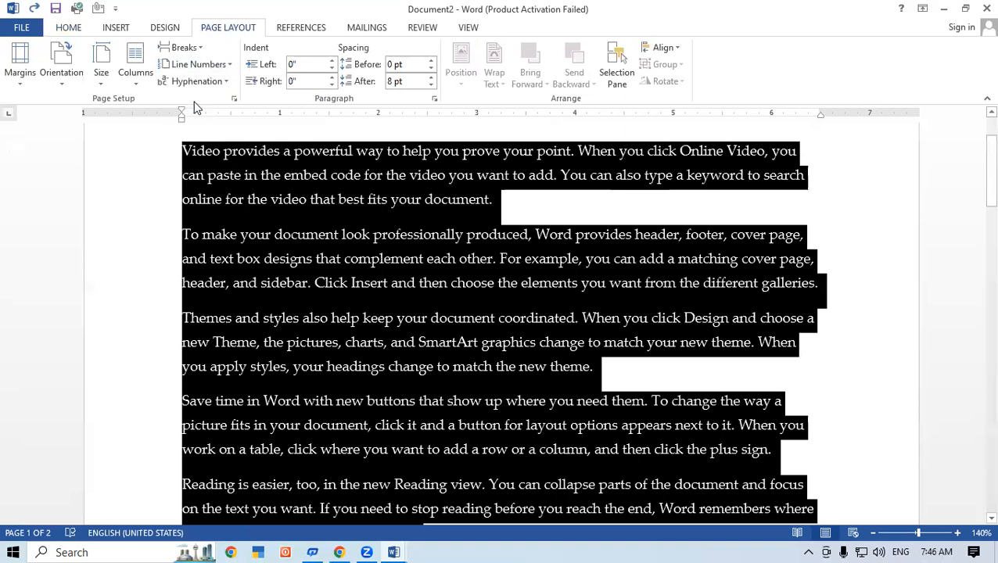
pyautogui.click(544, 202)
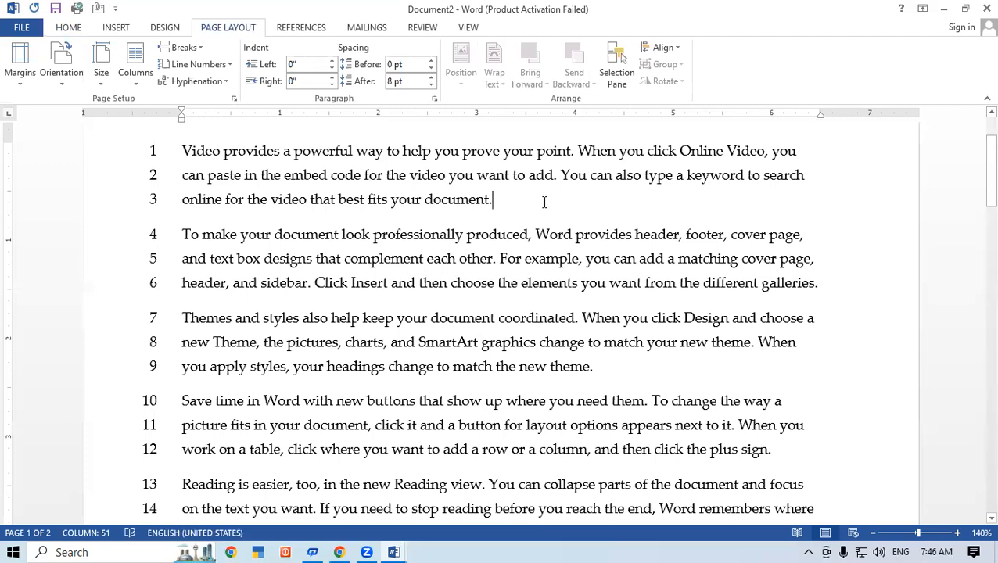
pyautogui.moveTo(987, 152); pyautogui.dragTo(966, 513)
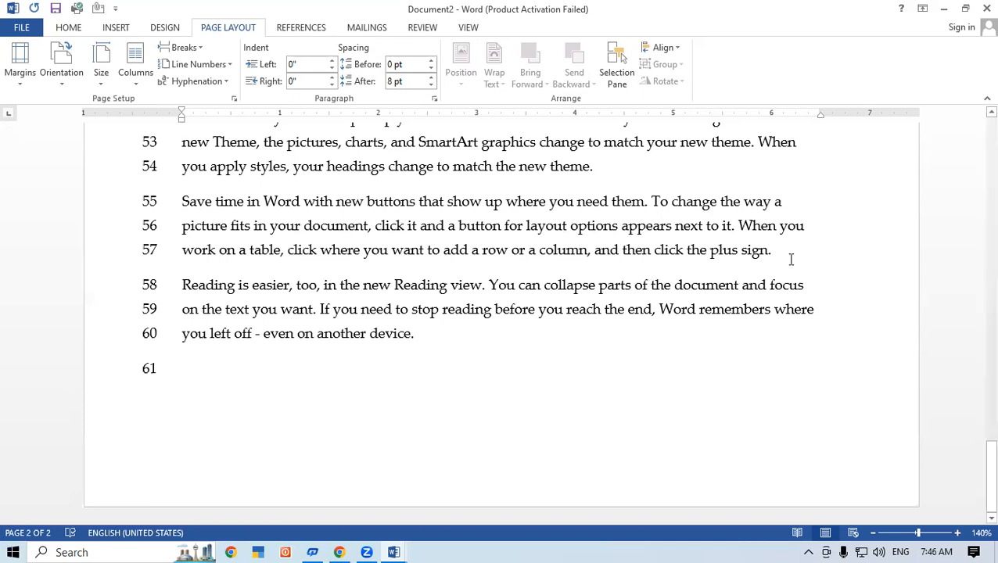
pyautogui.click(193, 69)
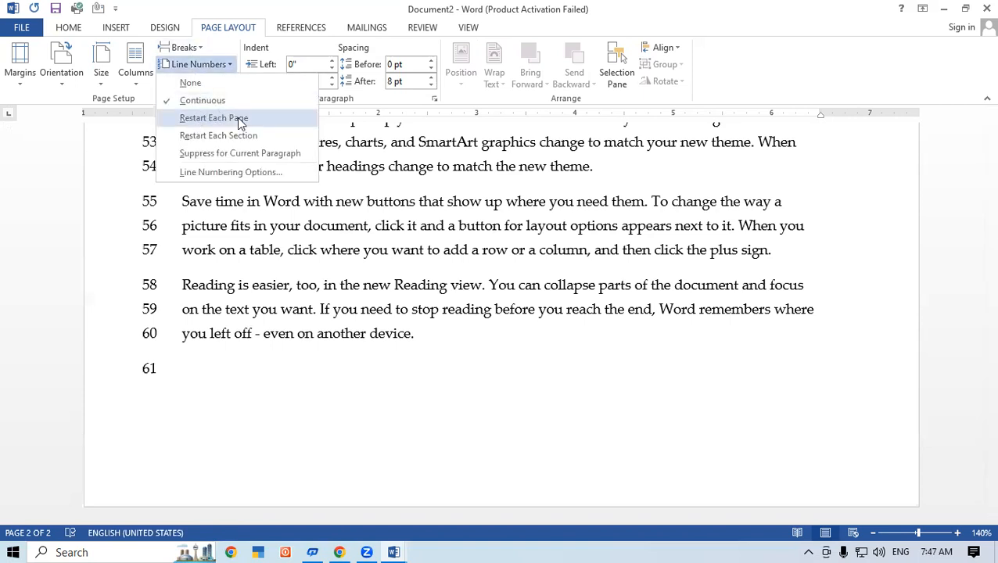
pyautogui.click(279, 452)
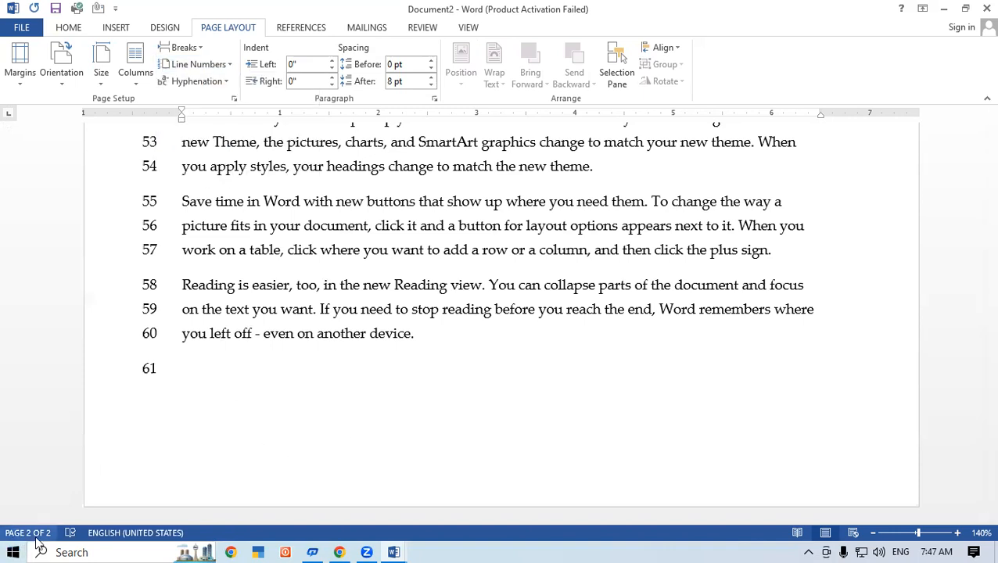
pyautogui.moveTo(974, 468); pyautogui.dragTo(978, 126)
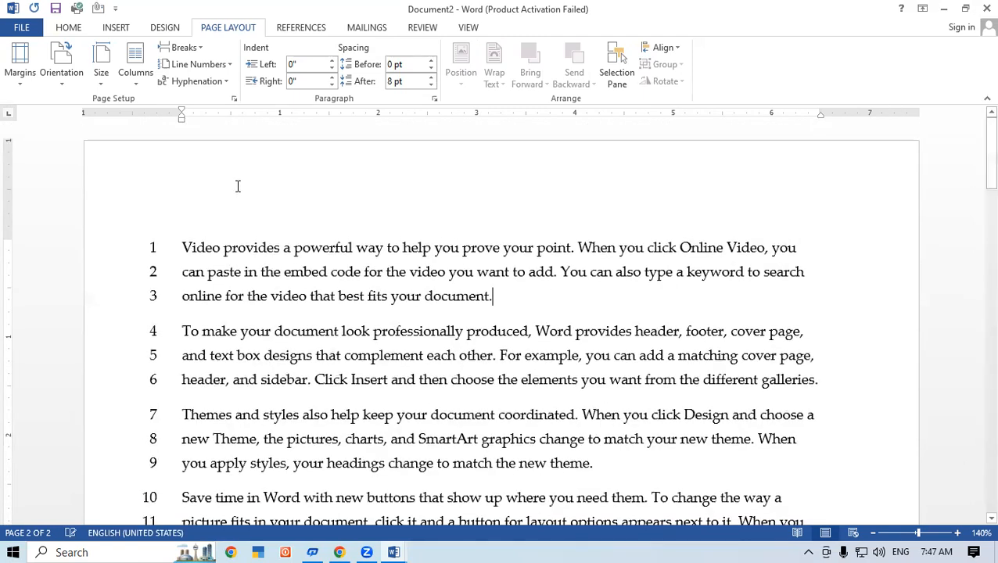
# Set the line numbers to Restart Each Page and check the numbering through to the end of the last page
pyautogui.click(207, 69)
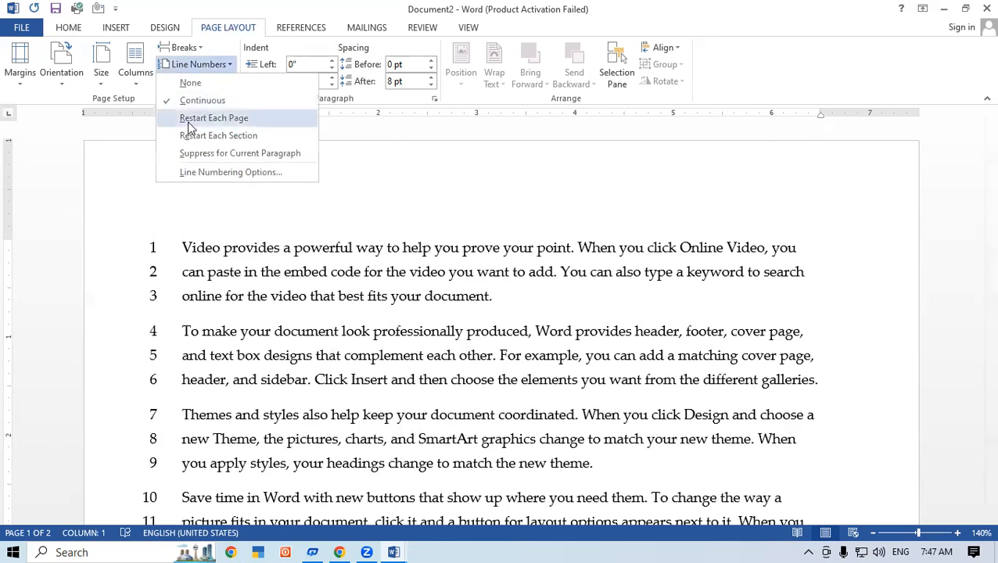
pyautogui.click(231, 128)
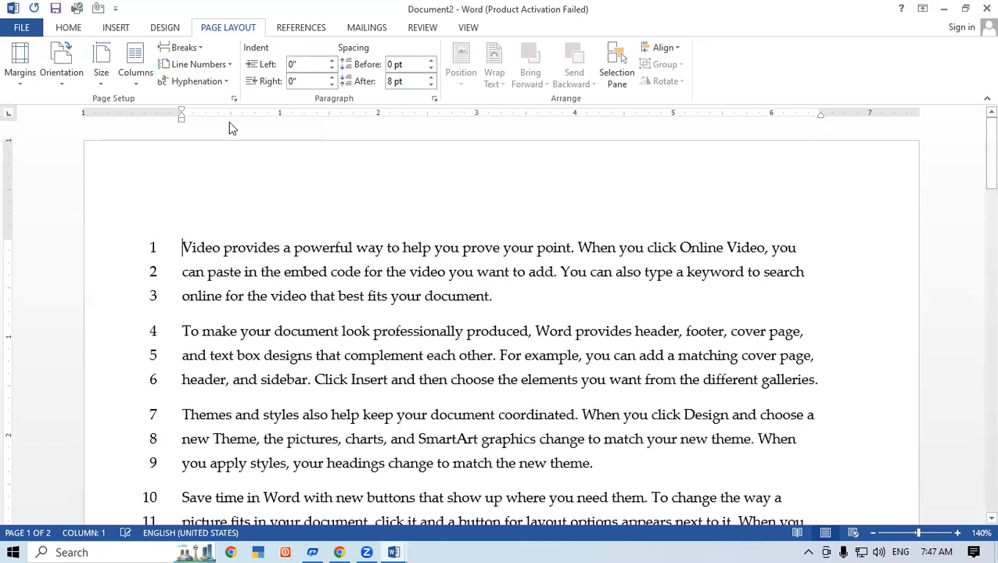
pyautogui.moveTo(978, 167); pyautogui.dragTo(982, 495)
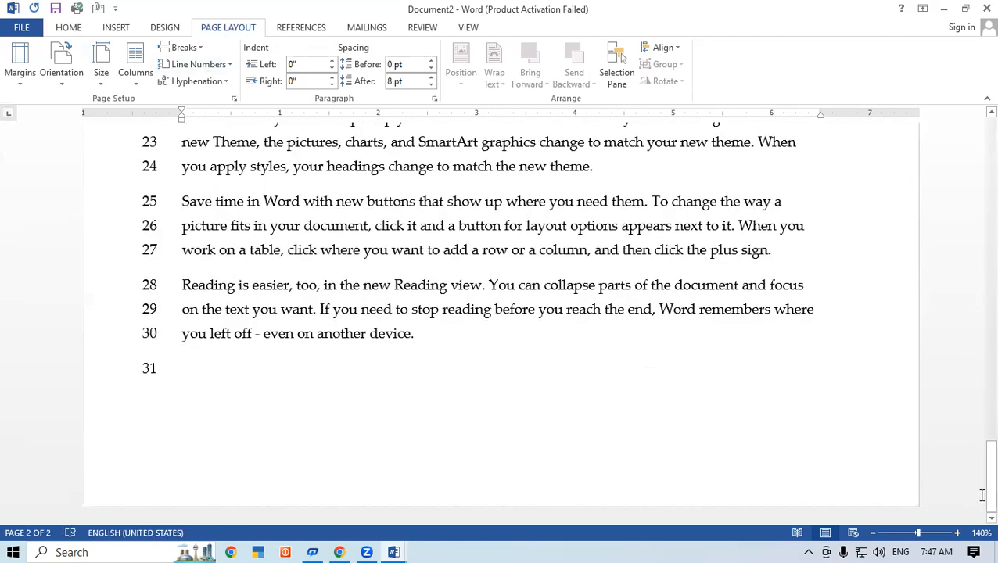
pyautogui.moveTo(976, 450); pyautogui.dragTo(978, 475)
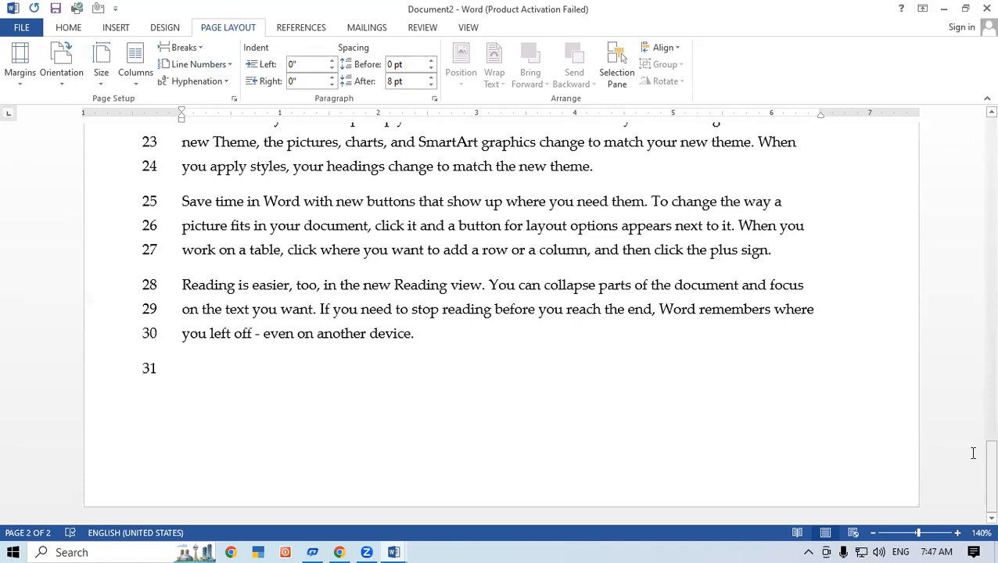
# Delete the closing text on the last page, from "picture fits in your document" through "even on another device."
pyautogui.keyDown('shift'); pyautogui.click(107, 231); pyautogui.keyUp('shift')
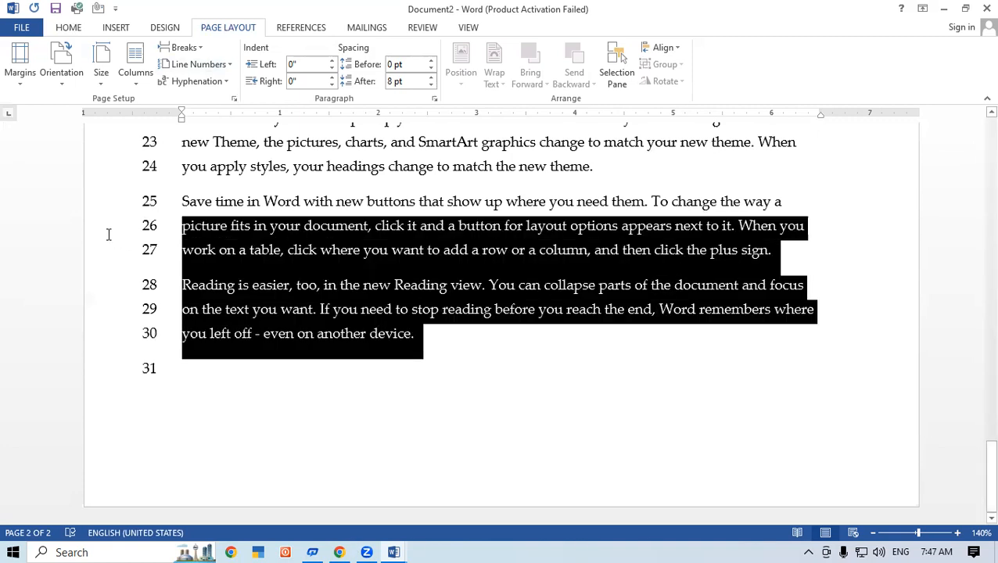
pyautogui.press('Delete')
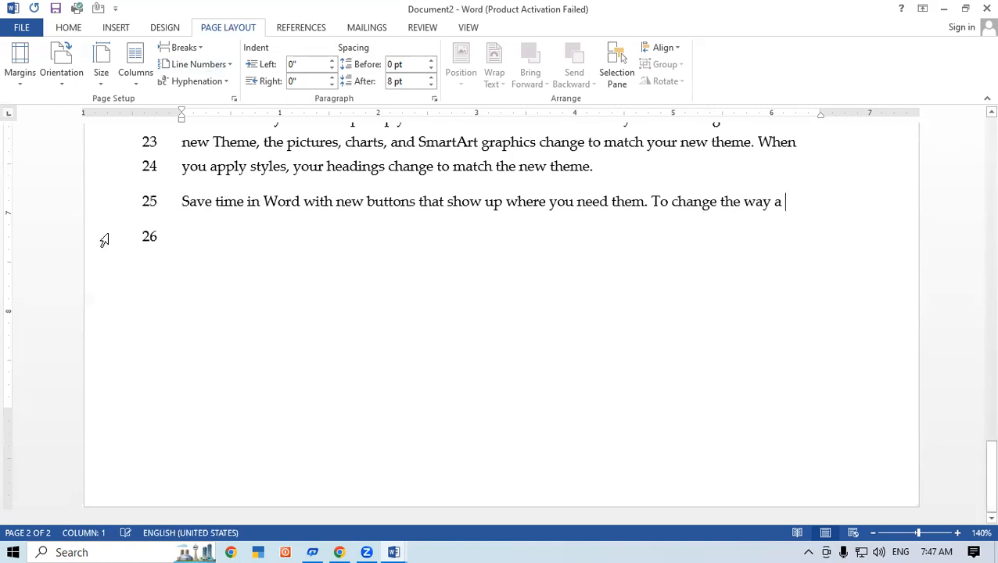
pyautogui.scroll(1, 190, 256)
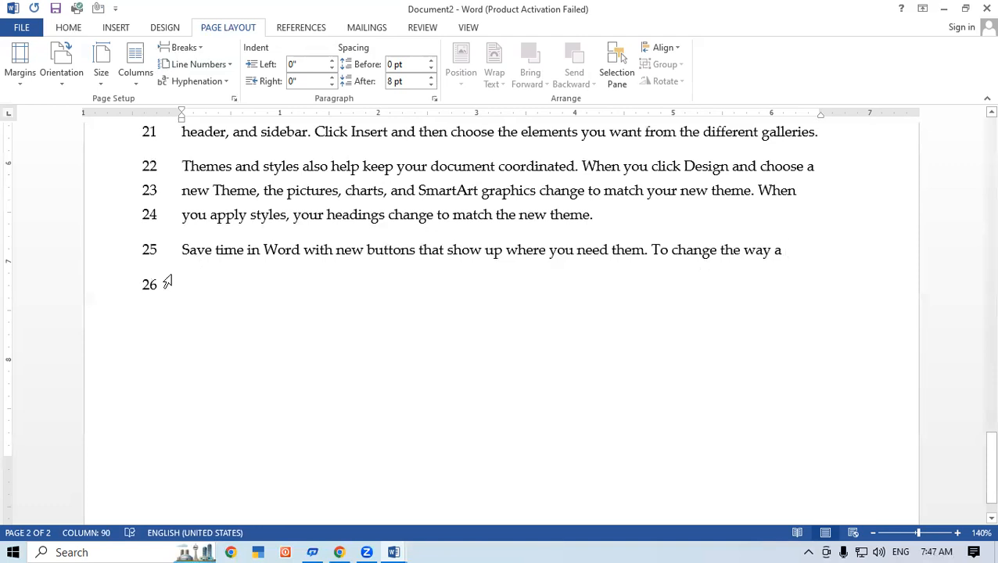
# Insert a Next Page section break after "even on another device." at the end of page 1
pyautogui.click(202, 65)
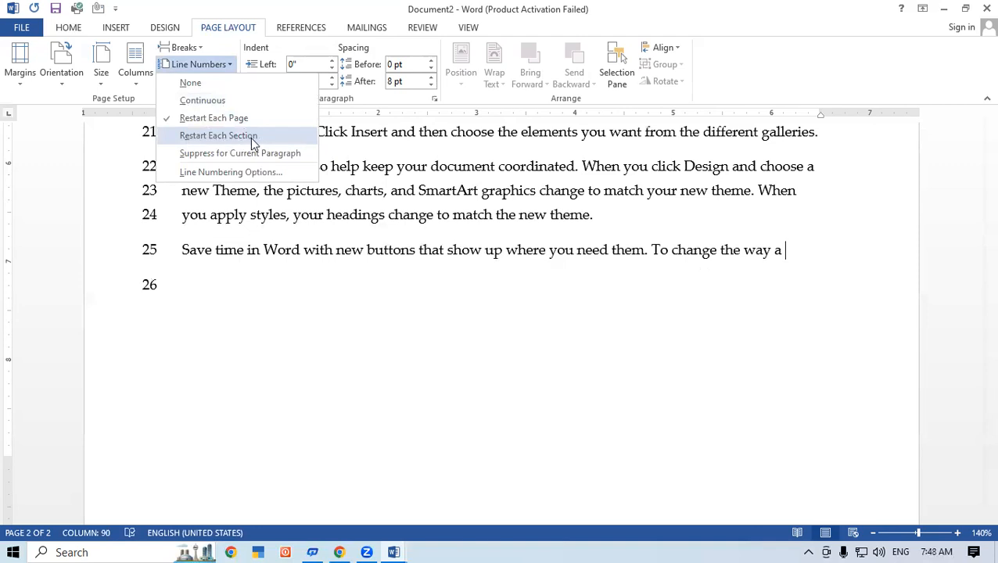
pyautogui.click(658, 337)
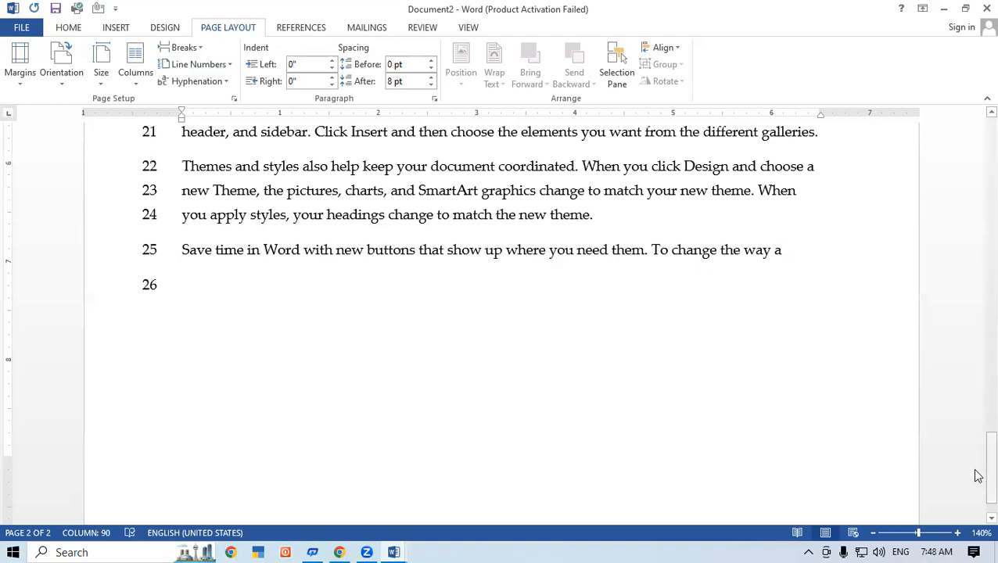
pyautogui.moveTo(978, 298)
pyautogui.mouseDown()
pyautogui.moveTo(976, 156)
pyautogui.moveTo(978, 298)
pyautogui.mouseUp()
pyautogui.click(446, 282)
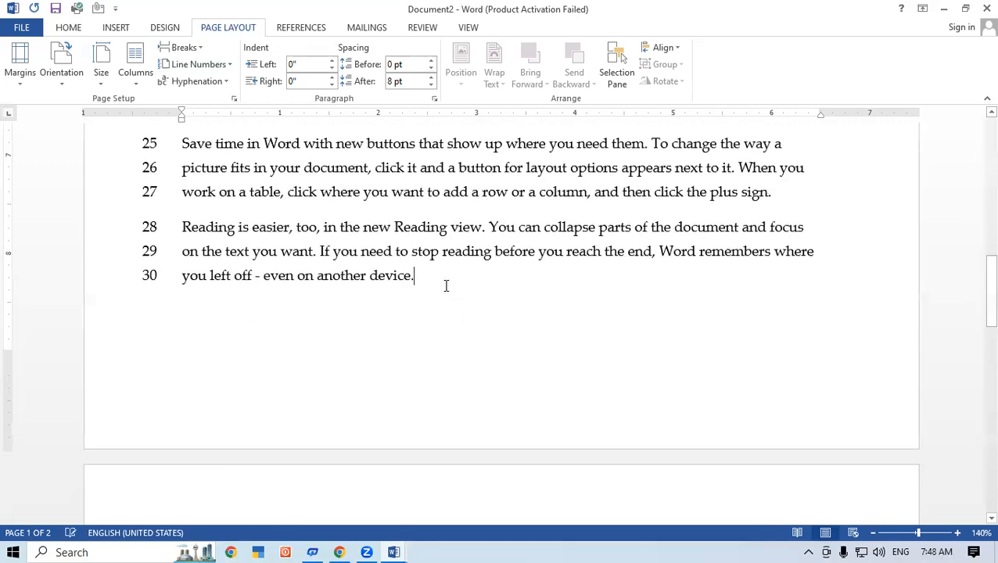
pyautogui.click(195, 51)
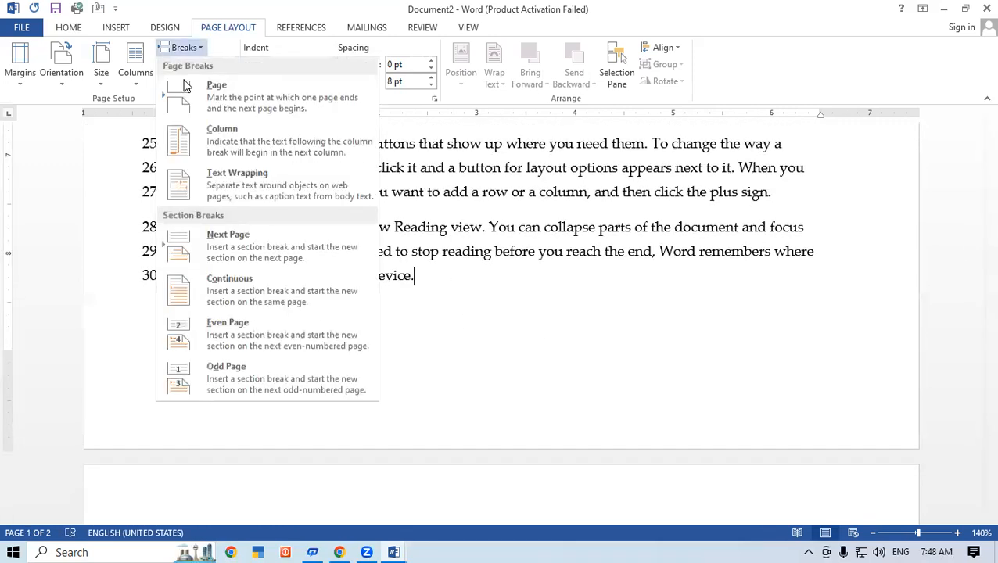
pyautogui.click(233, 258)
pyautogui.scroll(2, 469, 317)
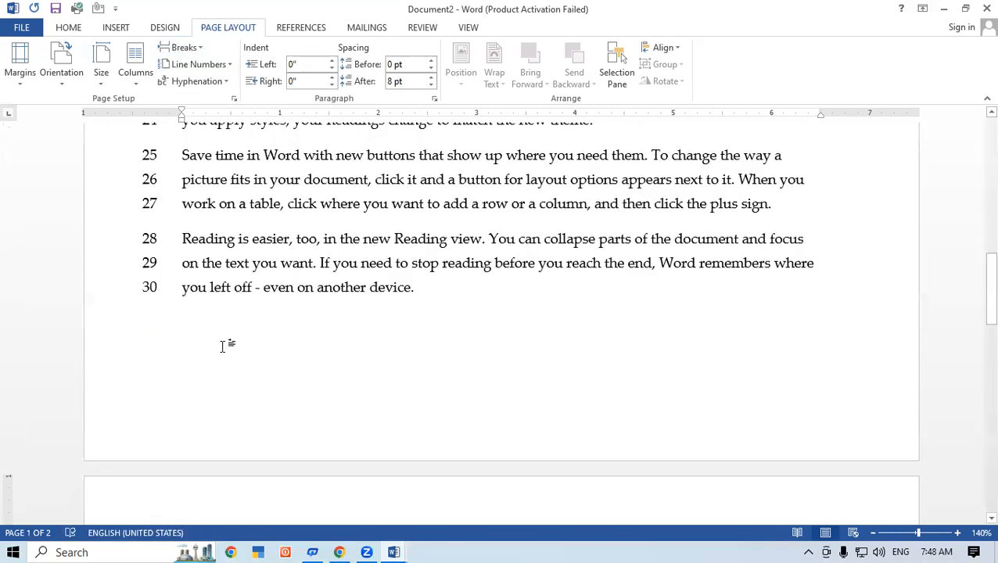
pyautogui.scroll(-1, 216, 468)
# Set the first section's line numbers to Continuous, starting from the document's opening paragraph, and check them to the end of page 1
pyautogui.moveTo(983, 289); pyautogui.dragTo(976, 155)
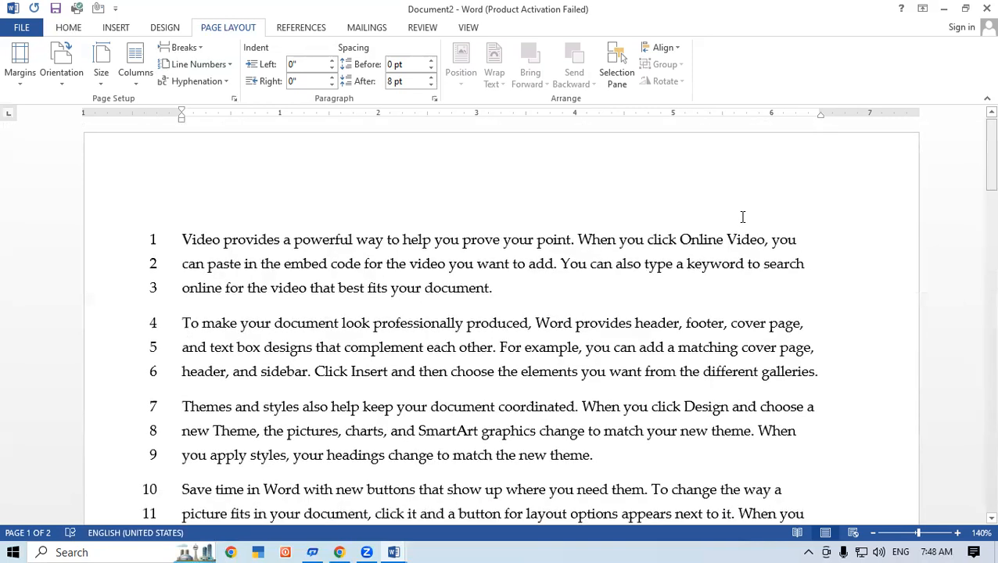
pyautogui.click(177, 239)
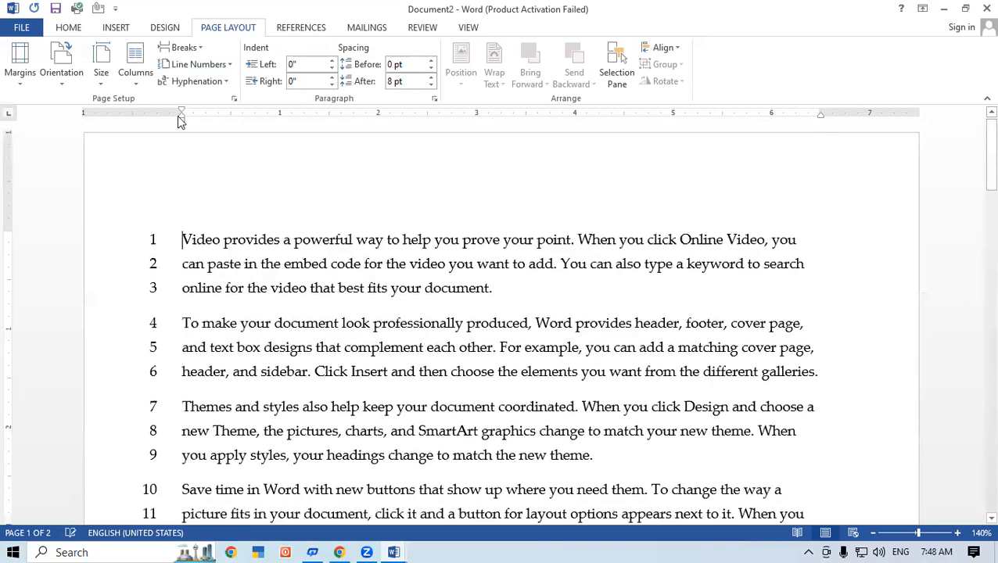
pyautogui.click(188, 48)
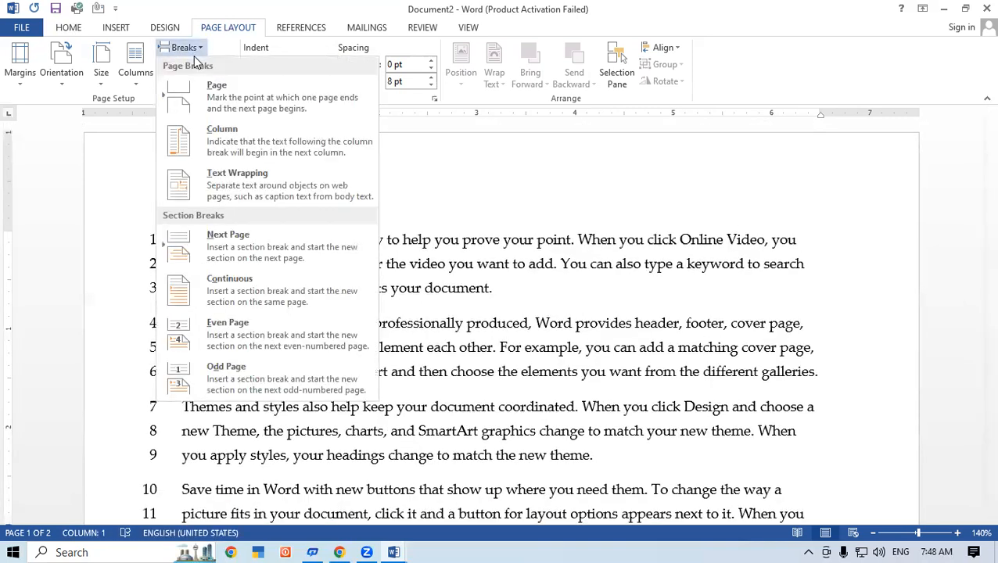
pyautogui.click(222, 48)
pyautogui.click(209, 69)
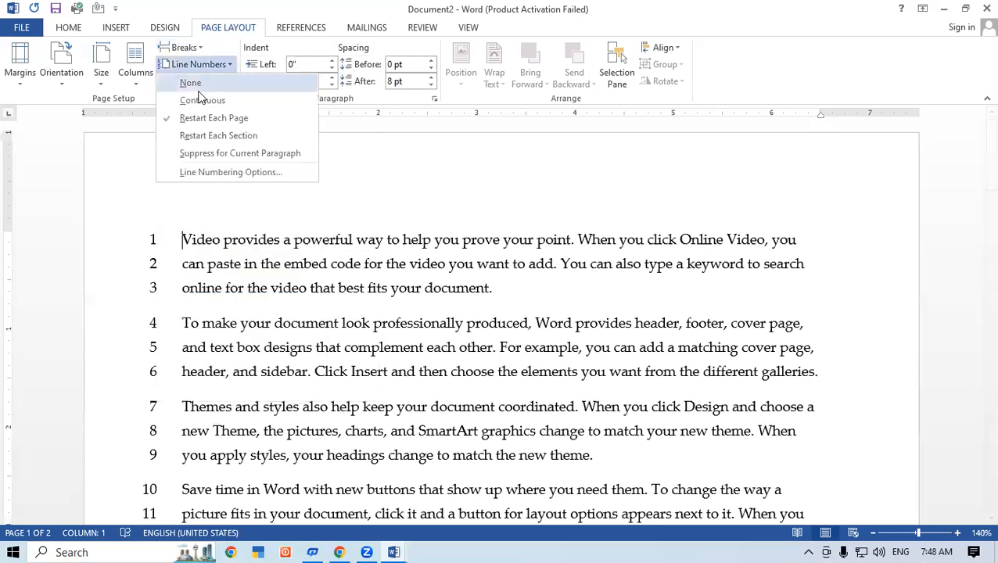
pyautogui.click(202, 101)
pyautogui.moveTo(986, 178); pyautogui.dragTo(977, 303)
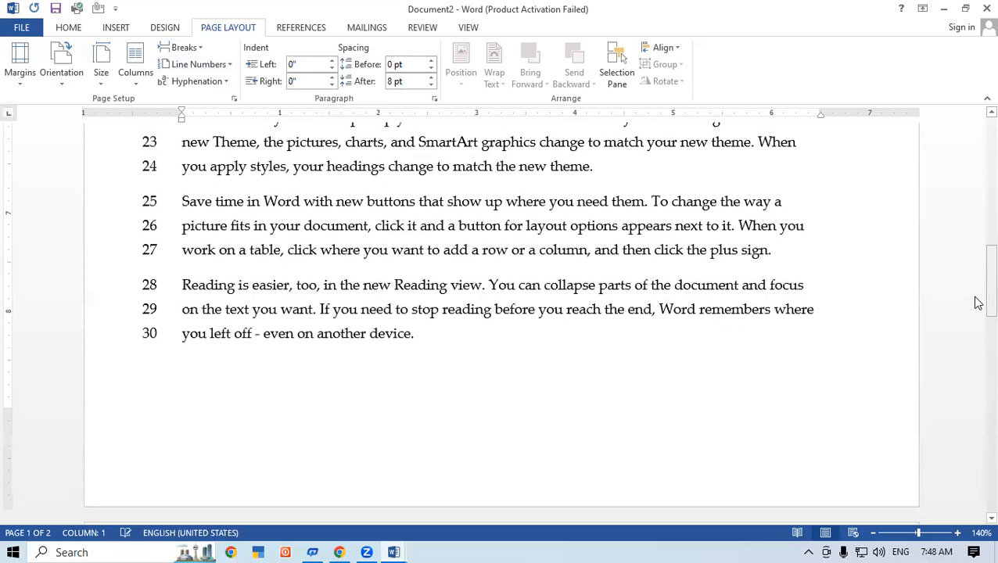
# Select the whole document, remove its line numbers, and reapply them as Continuous across both sections
pyautogui.hotkey('ctrl', 'a')
pyautogui.click(205, 64)
pyautogui.click(196, 84)
pyautogui.click(200, 65)
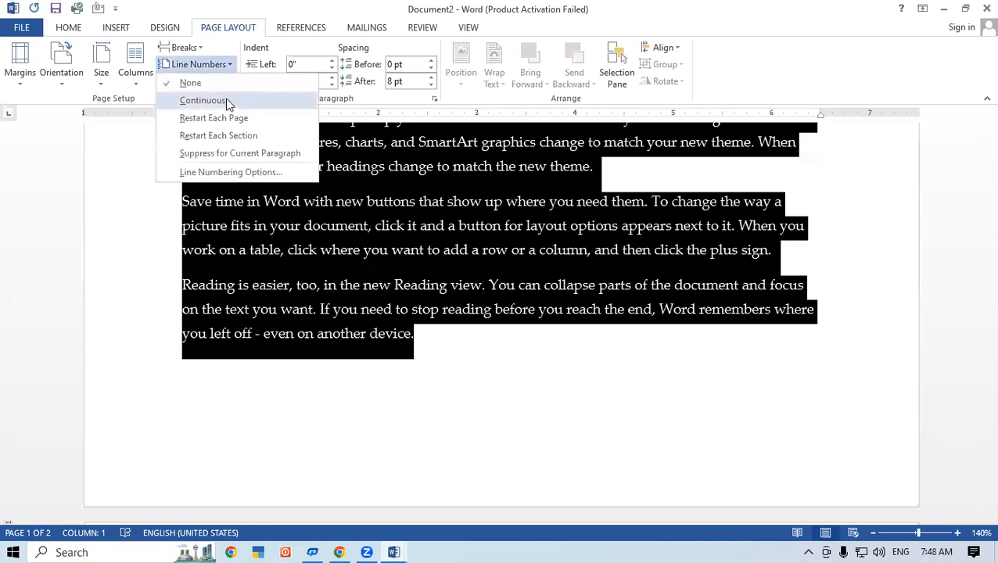
pyautogui.click(226, 102)
pyautogui.click(510, 359)
pyautogui.moveTo(977, 298); pyautogui.dragTo(967, 362)
# Set the line numbers of the second section on page 2 to Restart Each Section
pyautogui.click(182, 292)
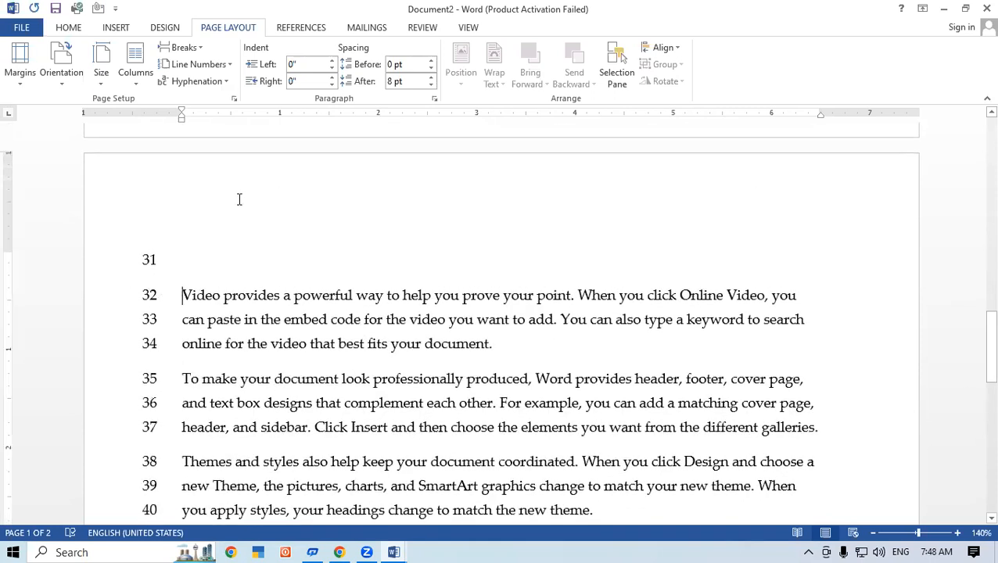
pyautogui.click(216, 65)
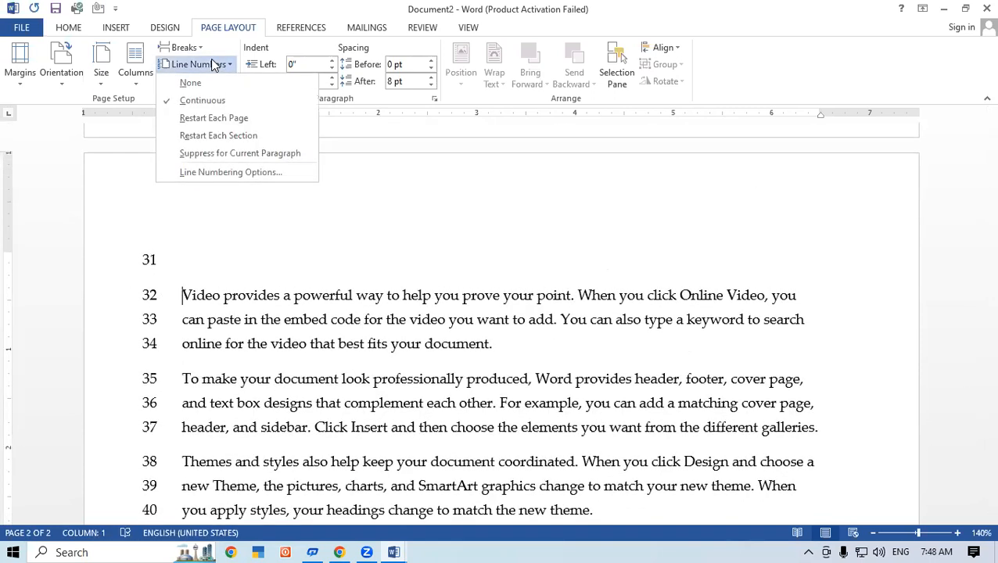
pyautogui.click(245, 136)
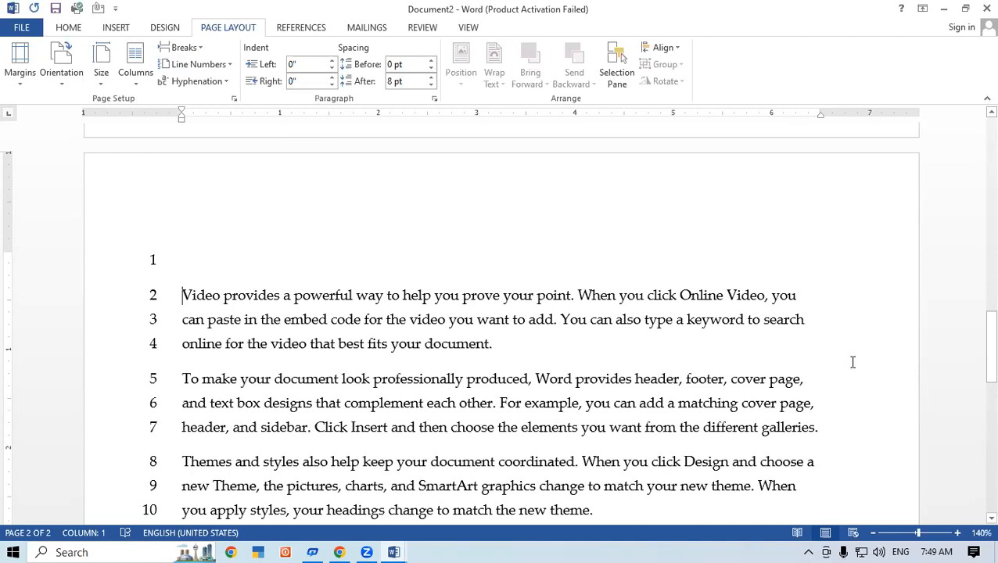
pyautogui.moveTo(976, 363)
pyautogui.mouseDown()
pyautogui.moveTo(975, 281)
pyautogui.moveTo(978, 369)
pyautogui.mouseUp()
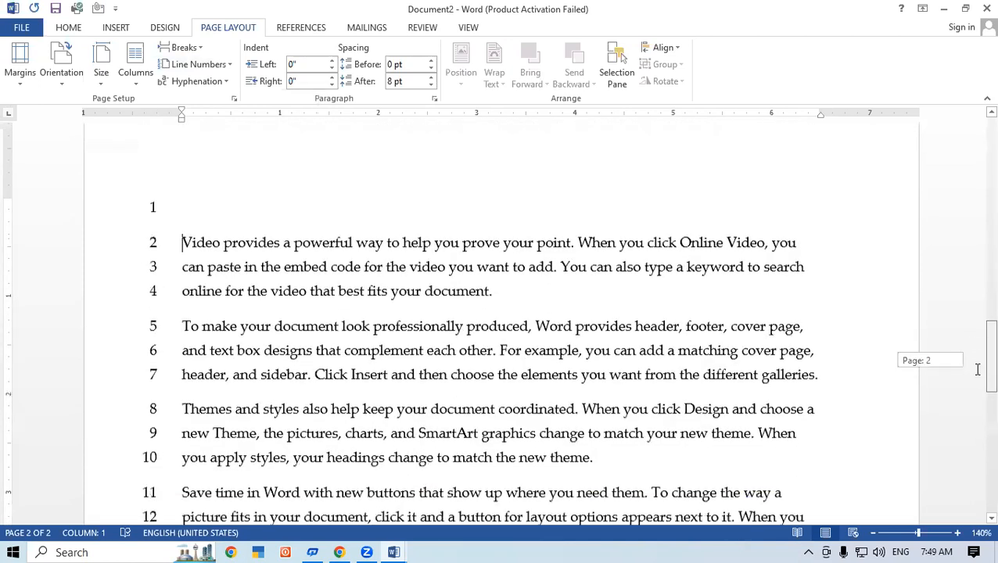
# Suppress line numbers for the page 2 paragraph beginning "To make your document look professionally produced"
pyautogui.click(225, 65)
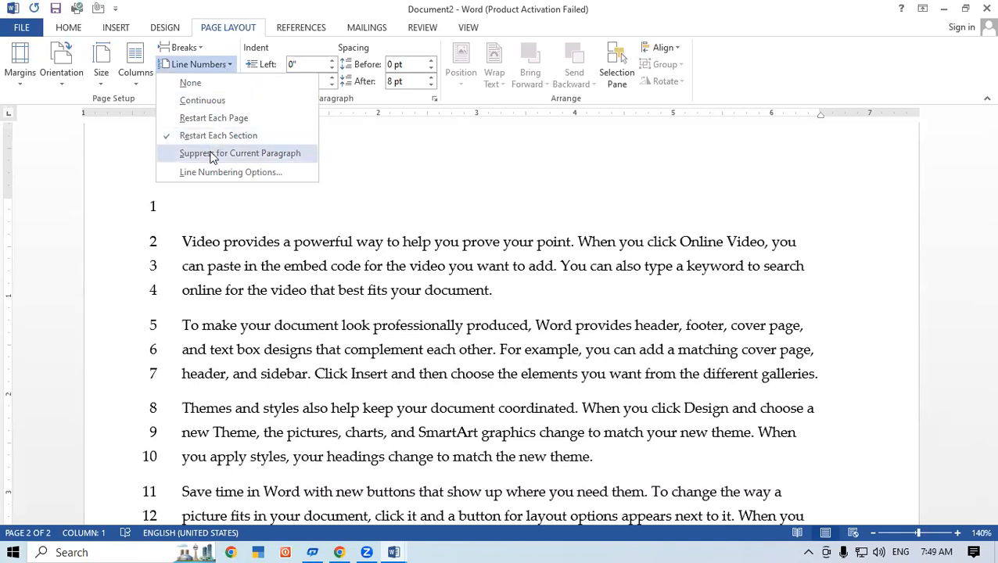
pyautogui.click(370, 239)
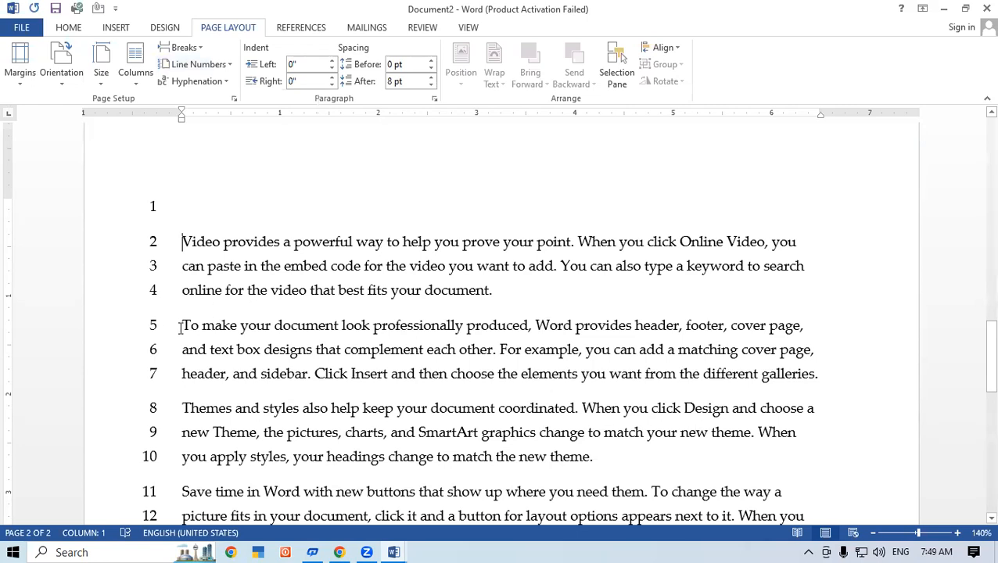
pyautogui.moveTo(207, 338); pyautogui.dragTo(846, 381)
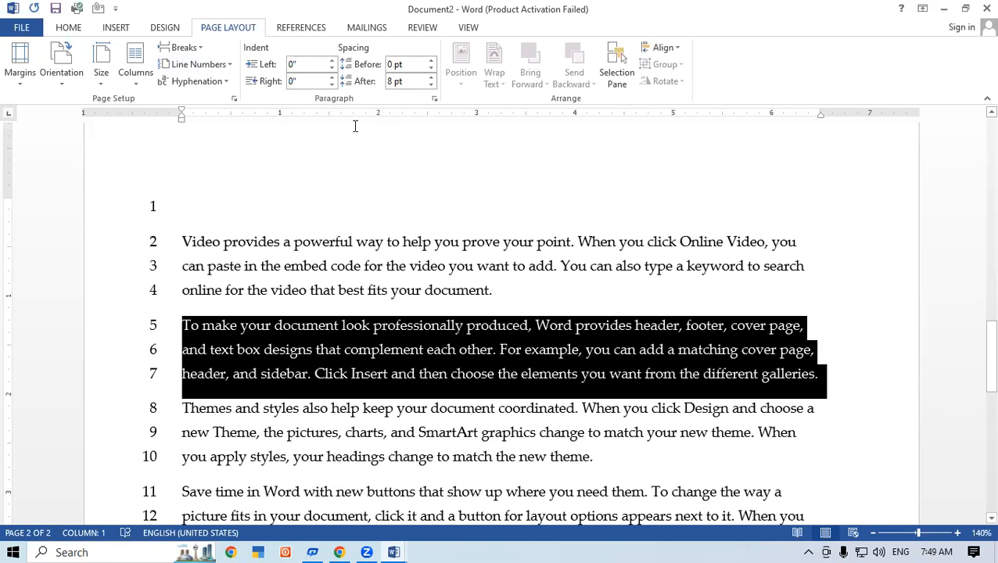
pyautogui.click(224, 66)
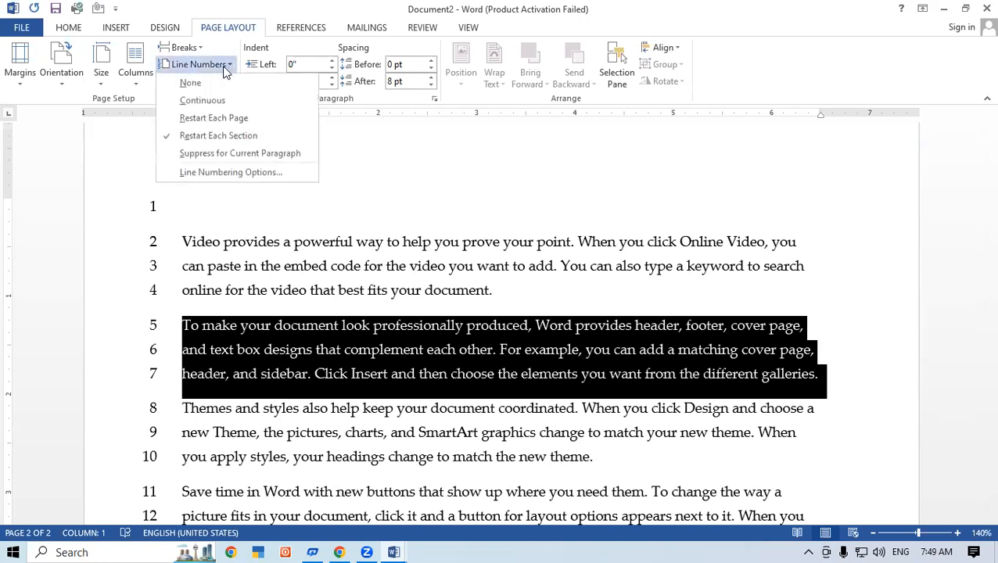
pyautogui.click(198, 161)
pyautogui.click(550, 456)
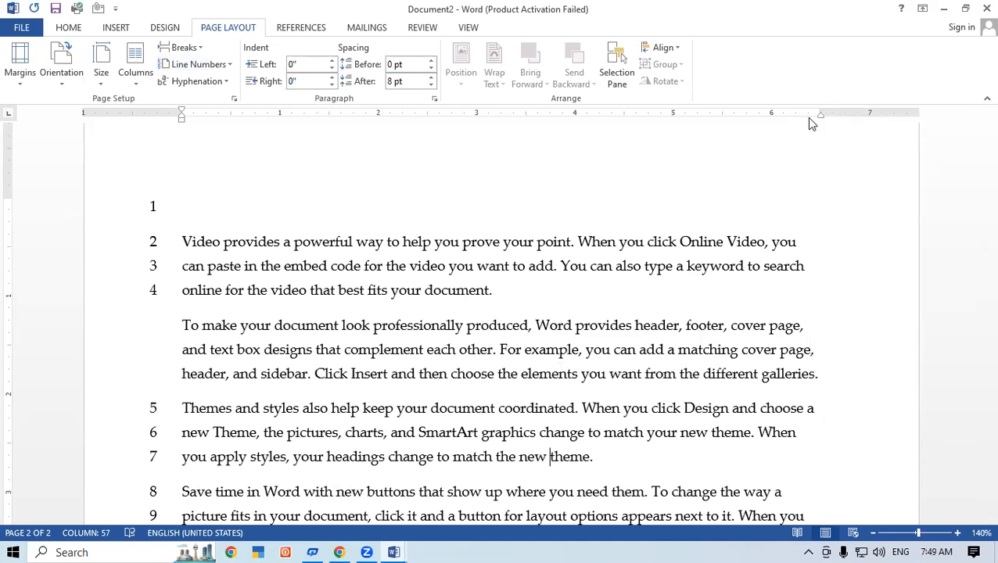
# Suppress line numbers for the page 2 paragraph beginning "Save time in Word with new buttons"
pyautogui.click(241, 407)
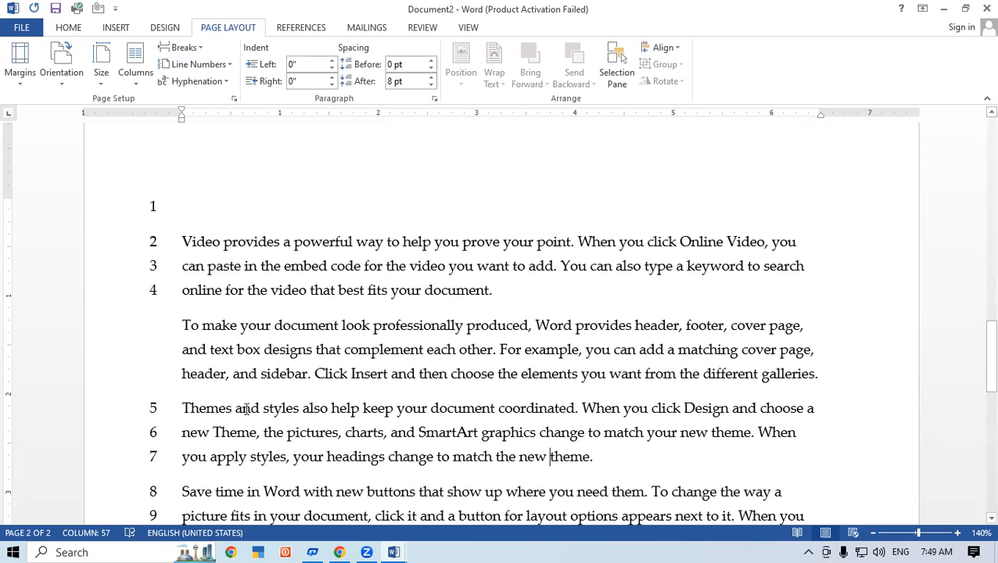
pyautogui.scroll(-3, 184, 356)
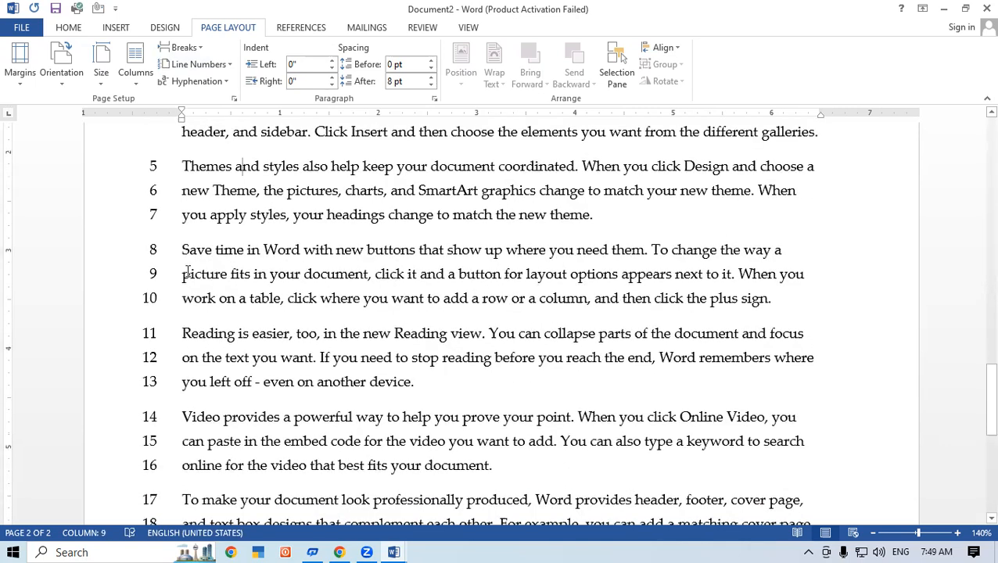
pyautogui.moveTo(199, 249); pyautogui.dragTo(829, 252)
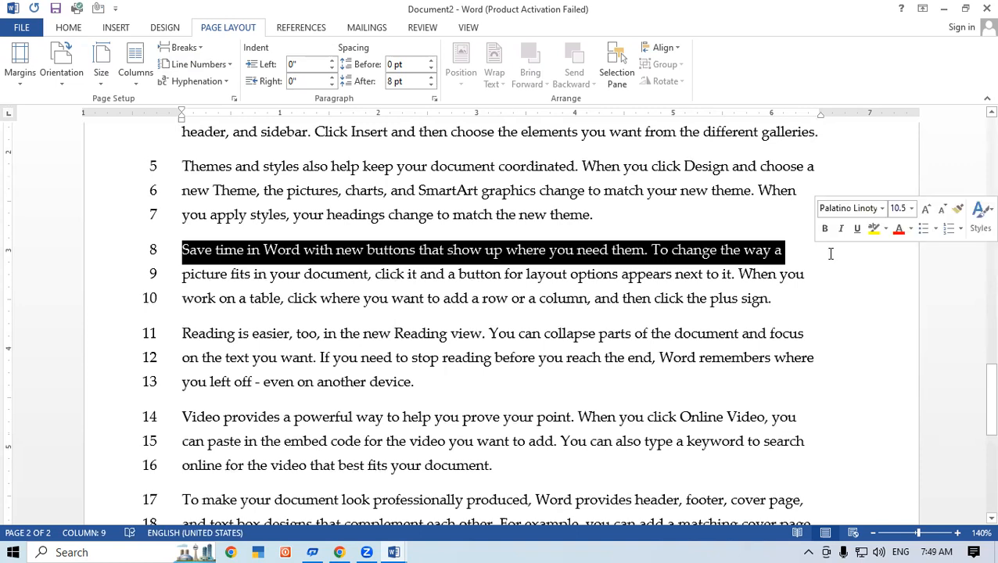
pyautogui.click(202, 65)
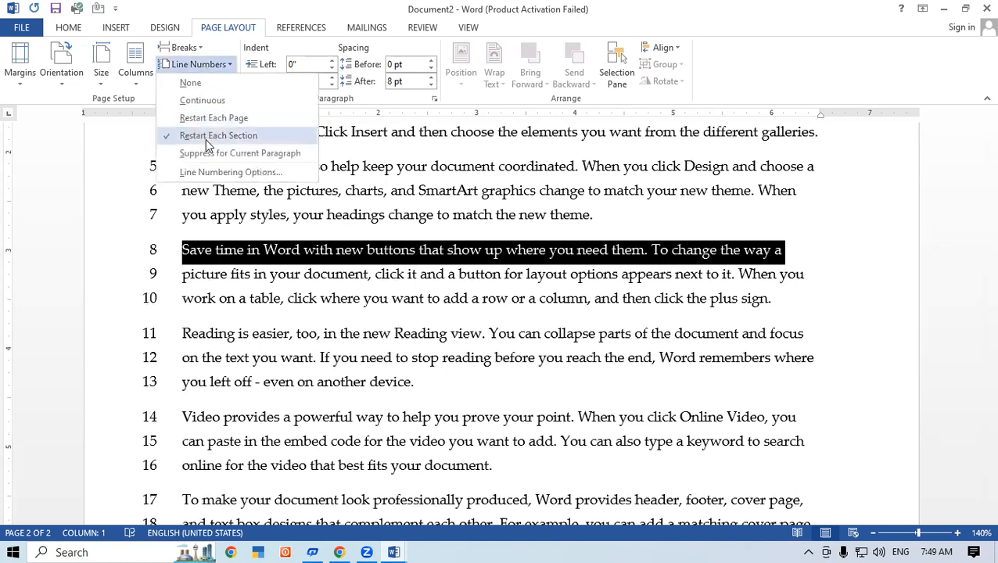
pyautogui.click(223, 152)
pyautogui.click(347, 326)
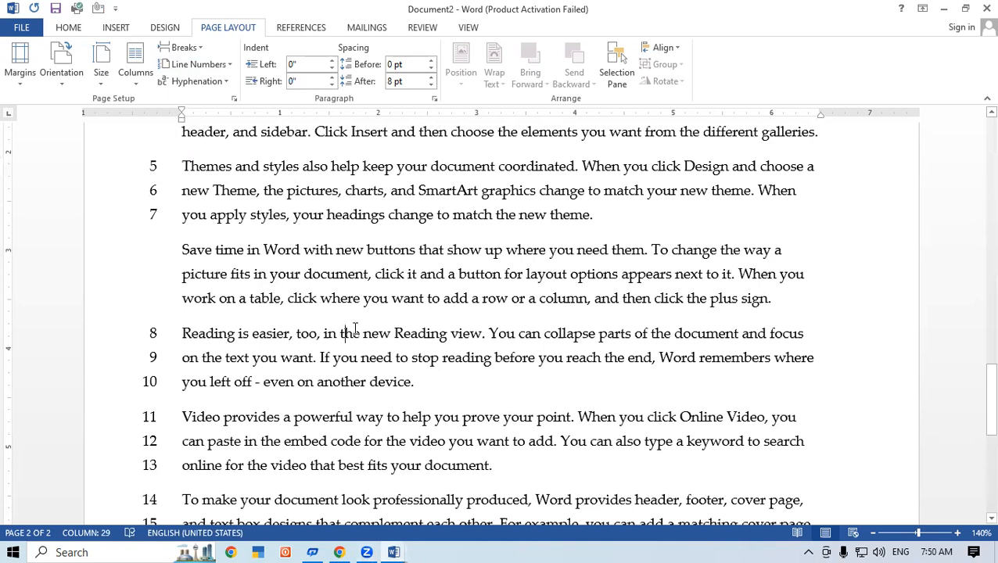
# Remove the line numbers from the second section and reapply them as Continuous
pyautogui.click(212, 60)
pyautogui.click(190, 83)
pyautogui.click(205, 64)
pyautogui.click(205, 100)
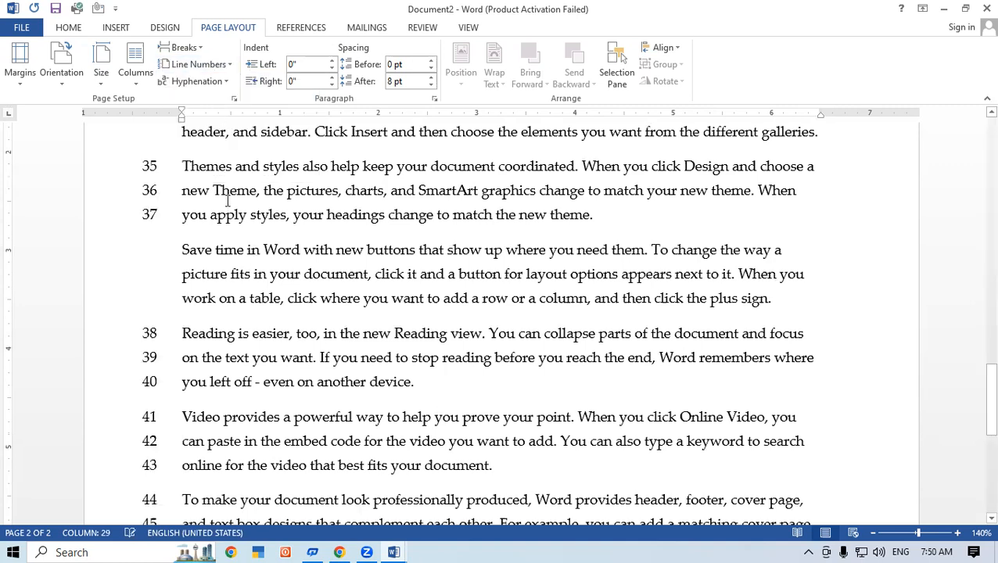
# Turn off line number suppression for the whole "Save time in Word" paragraph on page 2
pyautogui.moveTo(181, 250); pyautogui.dragTo(714, 287)
pyautogui.click(685, 332)
pyautogui.moveTo(782, 303); pyautogui.dragTo(156, 254)
pyautogui.click(197, 81)
pyautogui.click(200, 64)
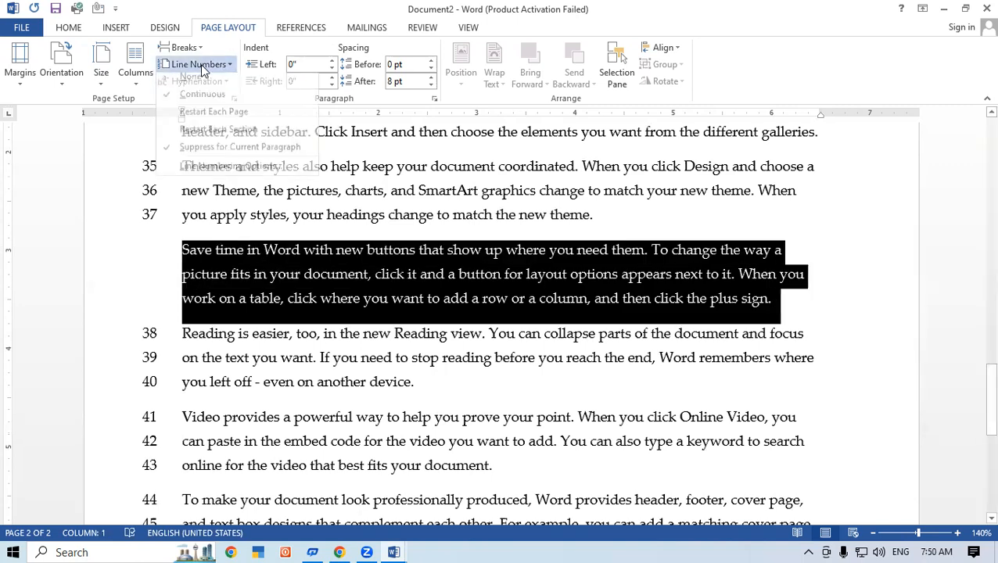
pyautogui.click(209, 154)
pyautogui.scroll(3, 419, 305)
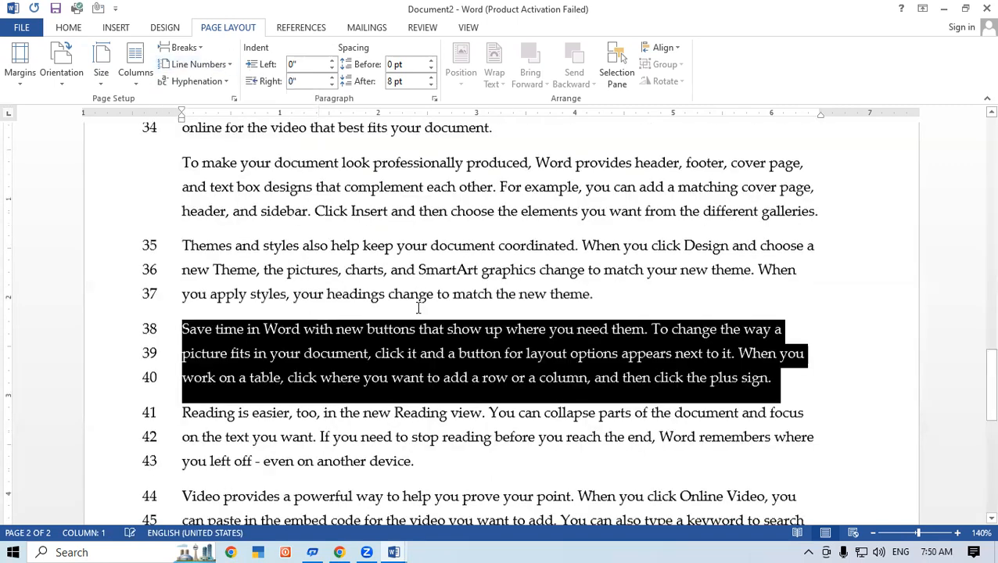
# Turn off line number suppression for the page 2 paragraph beginning "To make your document look professionally produced"
pyautogui.moveTo(177, 270); pyautogui.dragTo(898, 327)
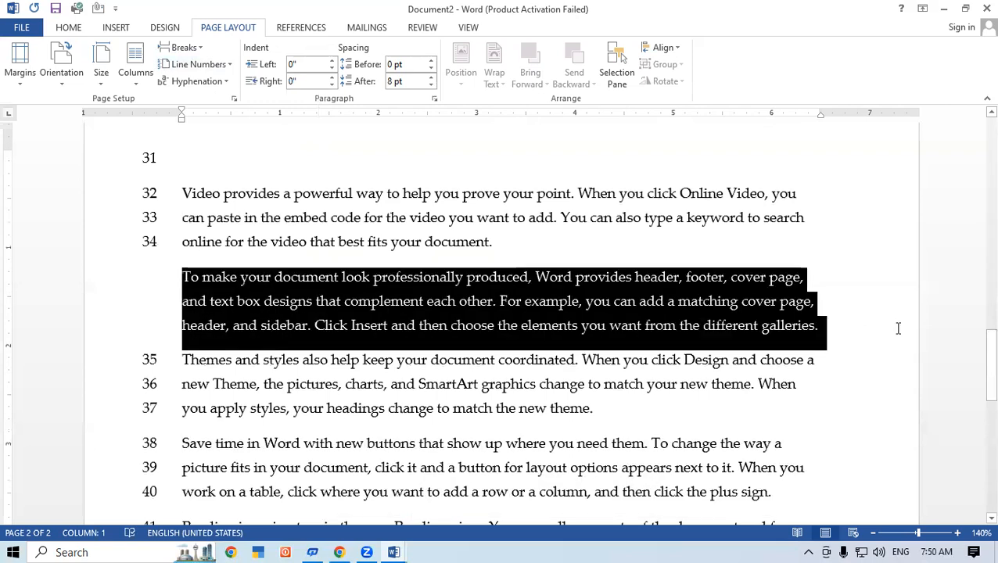
pyautogui.click(227, 65)
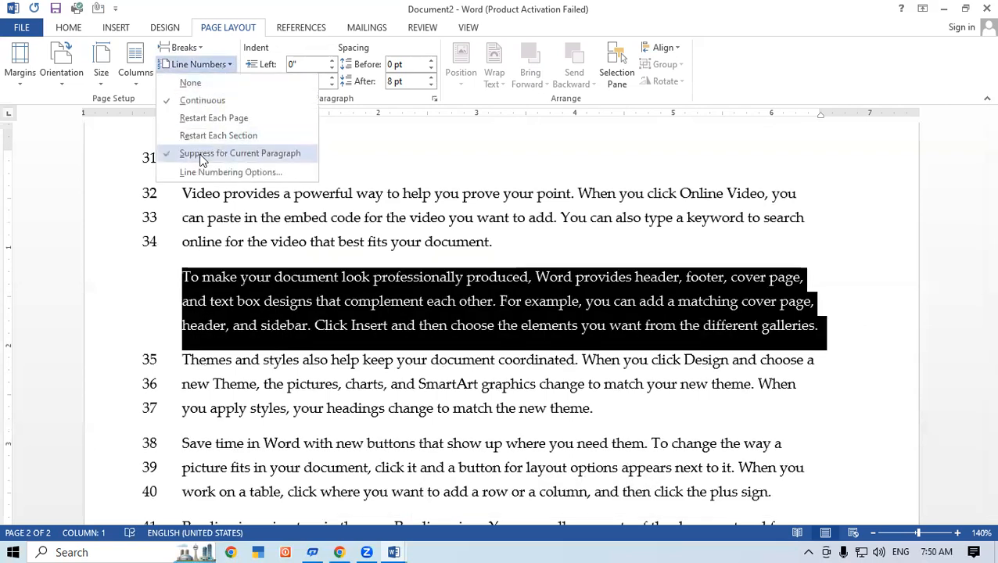
pyautogui.click(210, 152)
pyautogui.click(417, 238)
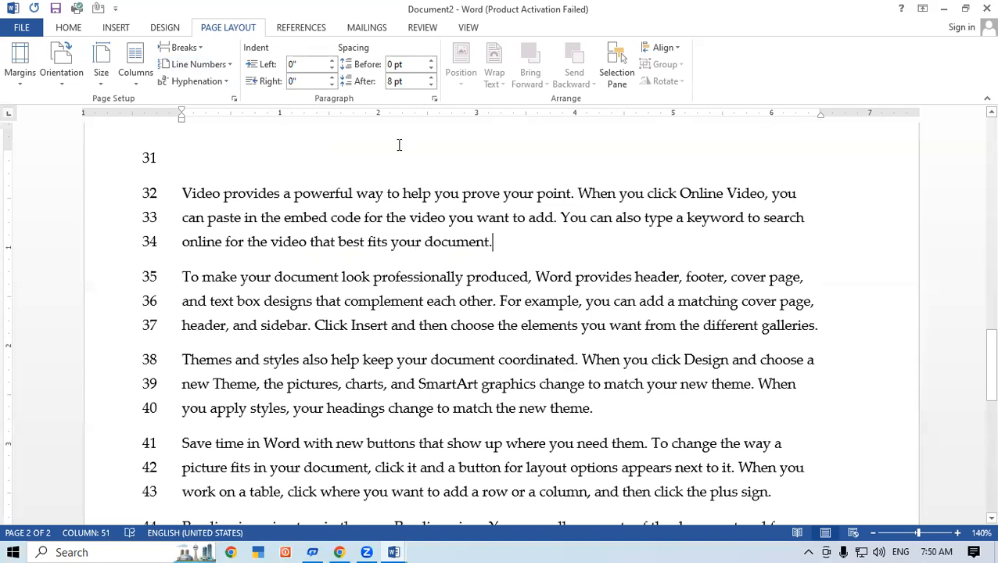
# Review the line numbering options of the second section, including the Start at value, and keep the settings
pyautogui.click(217, 67)
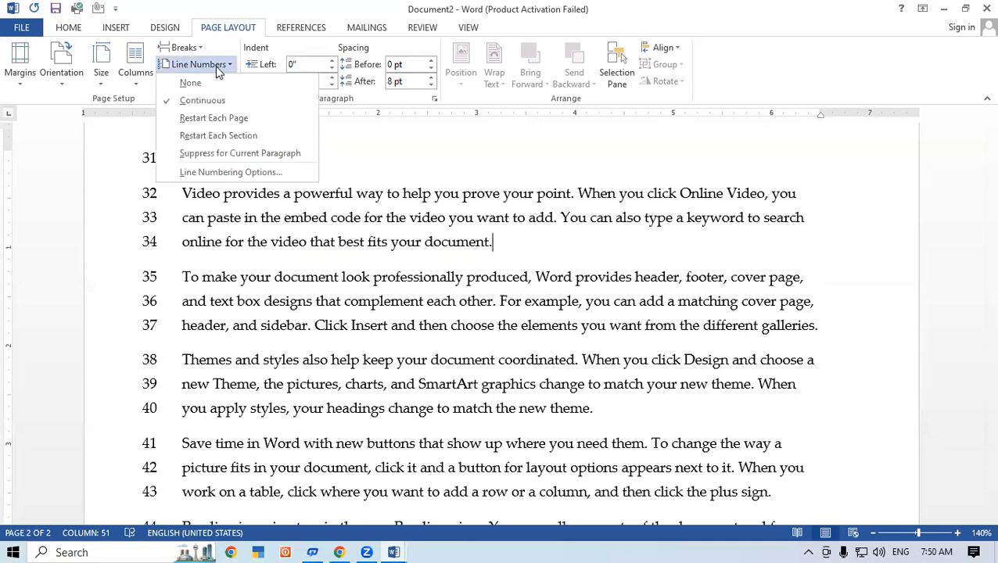
pyautogui.click(262, 173)
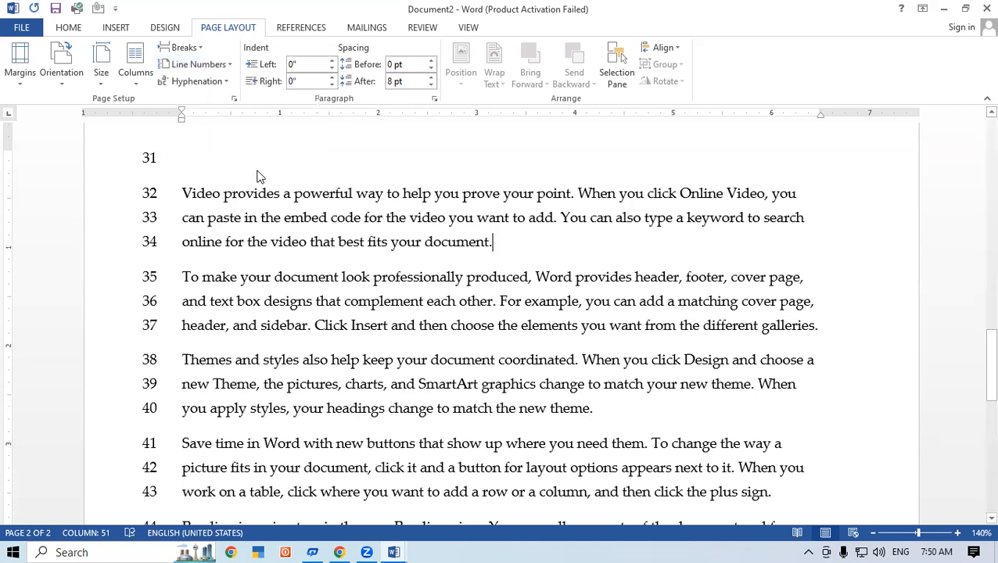
pyautogui.moveTo(239, 61); pyautogui.dragTo(531, 25)
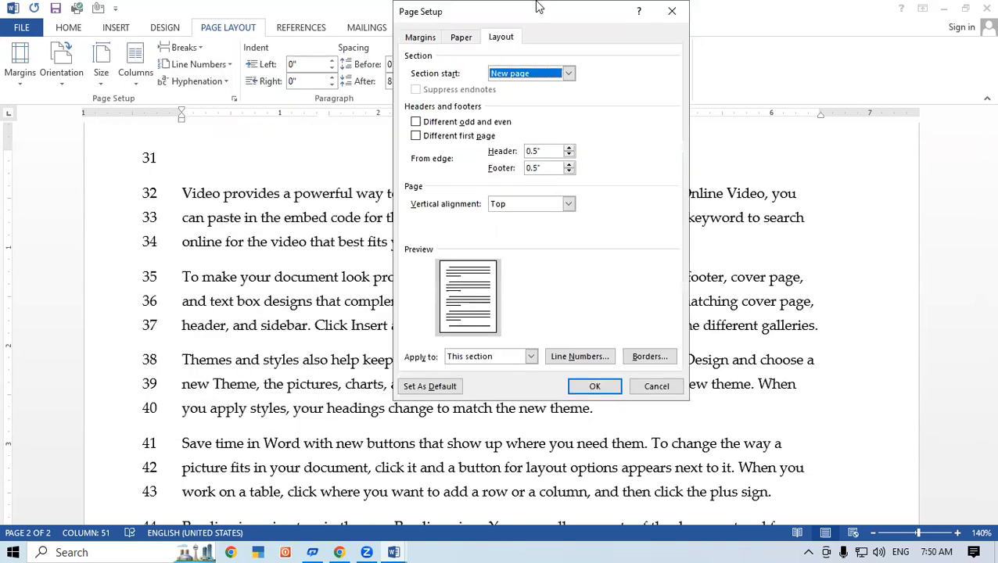
pyautogui.click(565, 360)
pyautogui.click(456, 208)
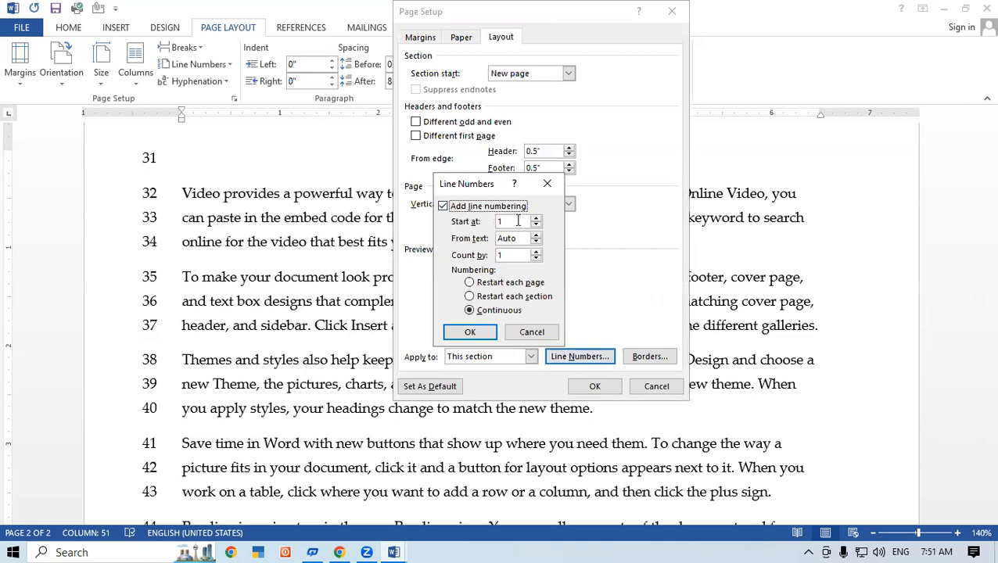
pyautogui.moveTo(518, 221); pyautogui.dragTo(395, 210)
pyautogui.click(474, 333)
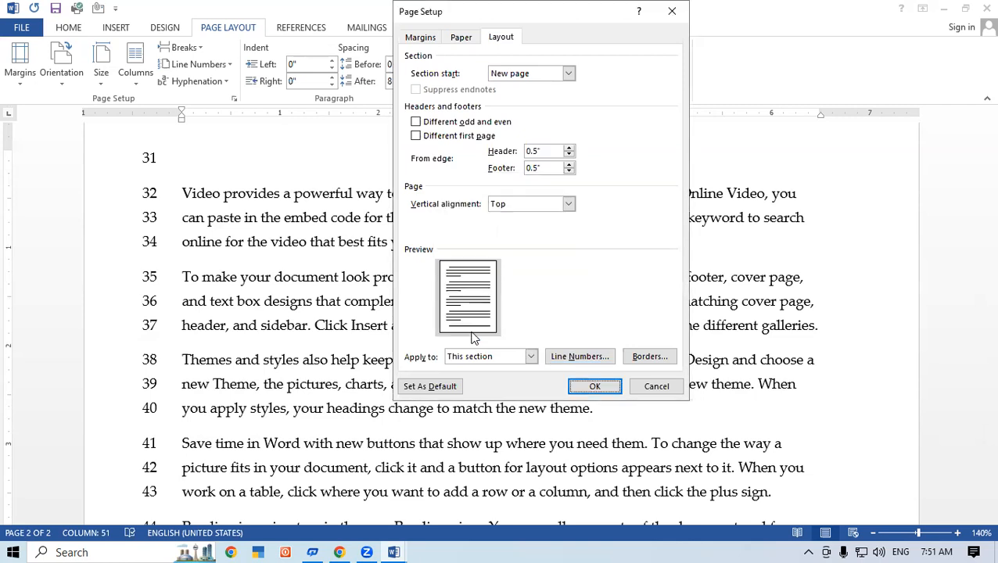
pyautogui.click(592, 388)
# Remove the line numbers from the first section, starting from the first paragraph on page 1
pyautogui.moveTo(989, 363); pyautogui.dragTo(783, 136)
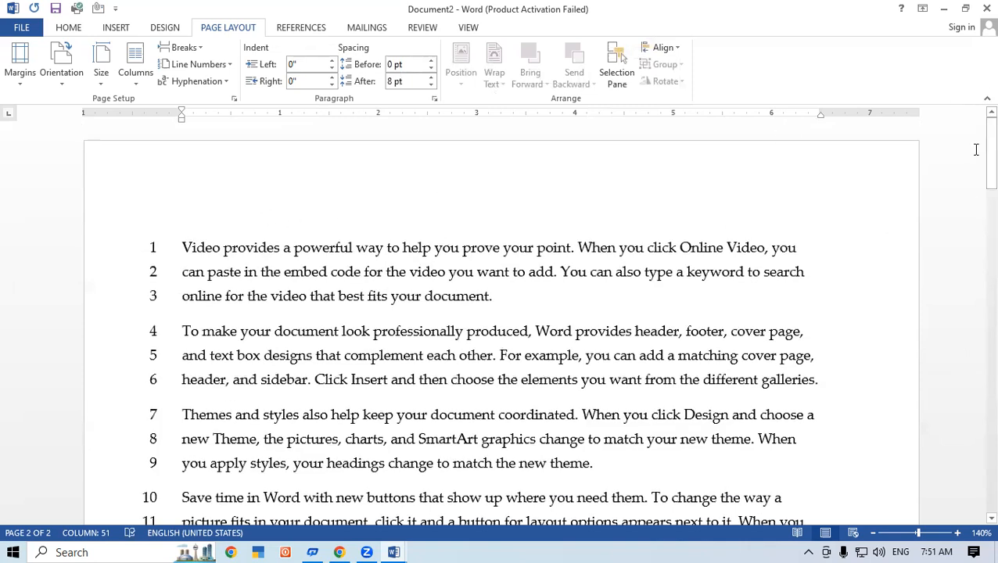
pyautogui.moveTo(990, 153); pyautogui.dragTo(978, 129)
pyautogui.click(166, 244)
pyautogui.click(199, 249)
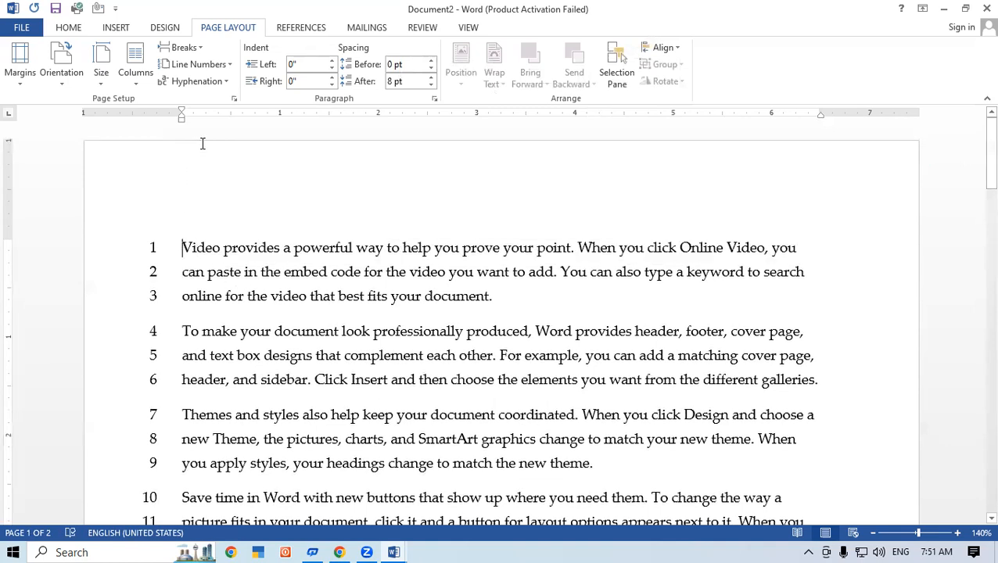
pyautogui.click(199, 64)
pyautogui.click(196, 86)
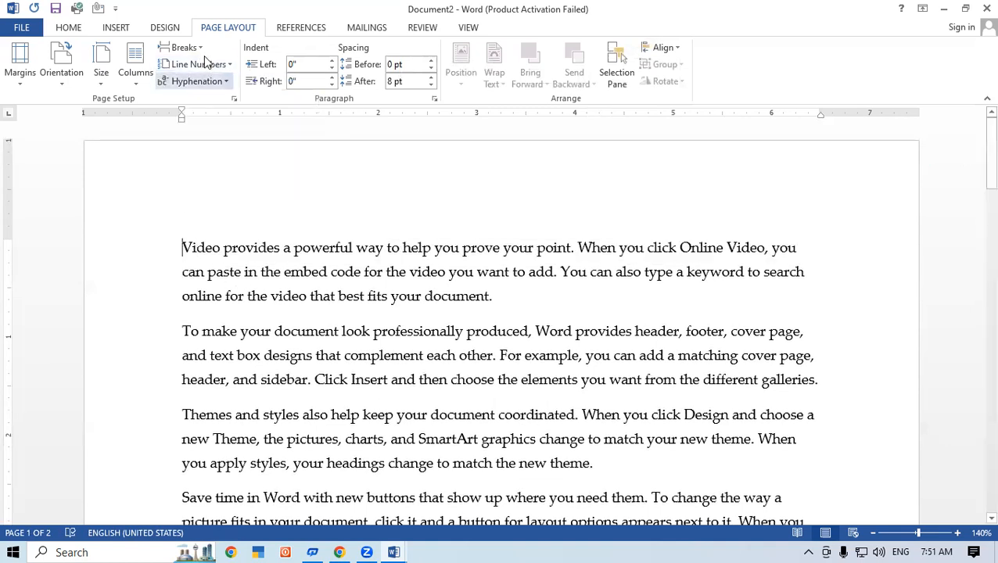
# Apply Continuous line numbers to the first section and remove them again
pyautogui.click(203, 63)
pyautogui.click(193, 101)
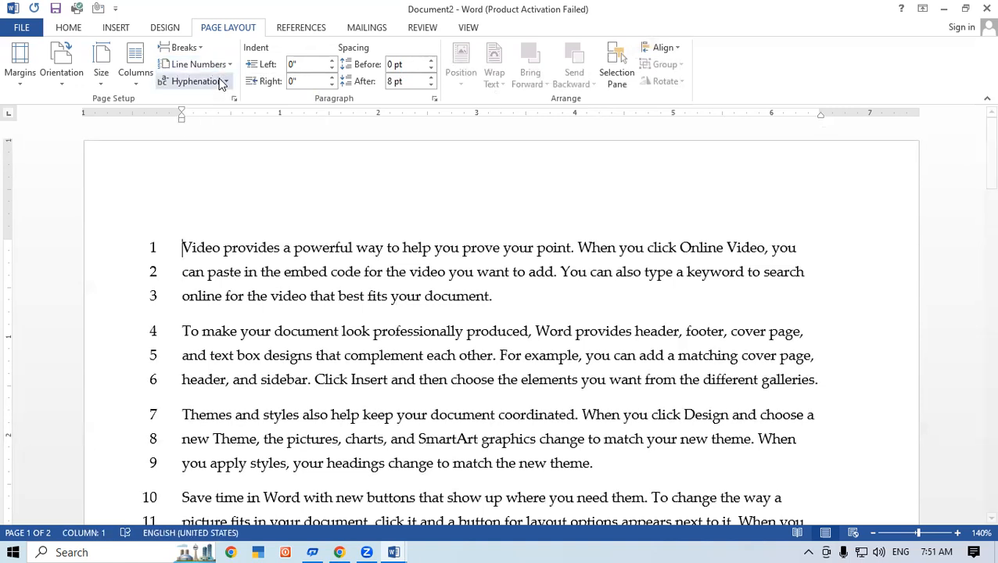
pyautogui.click(217, 69)
pyautogui.click(184, 82)
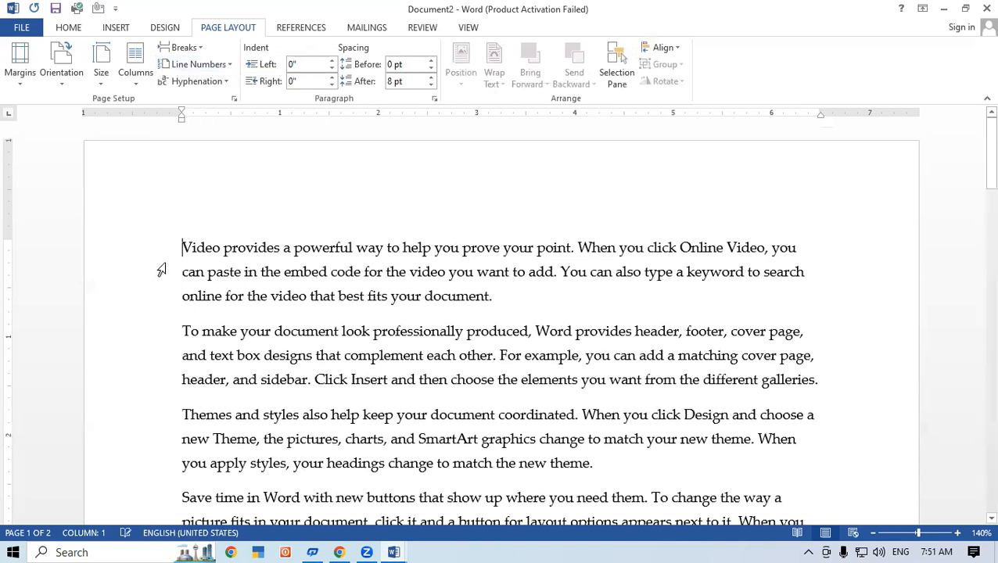
# Add line numbering to the first section through the line numbering options, starting at 10 and restarting each page
pyautogui.click(215, 64)
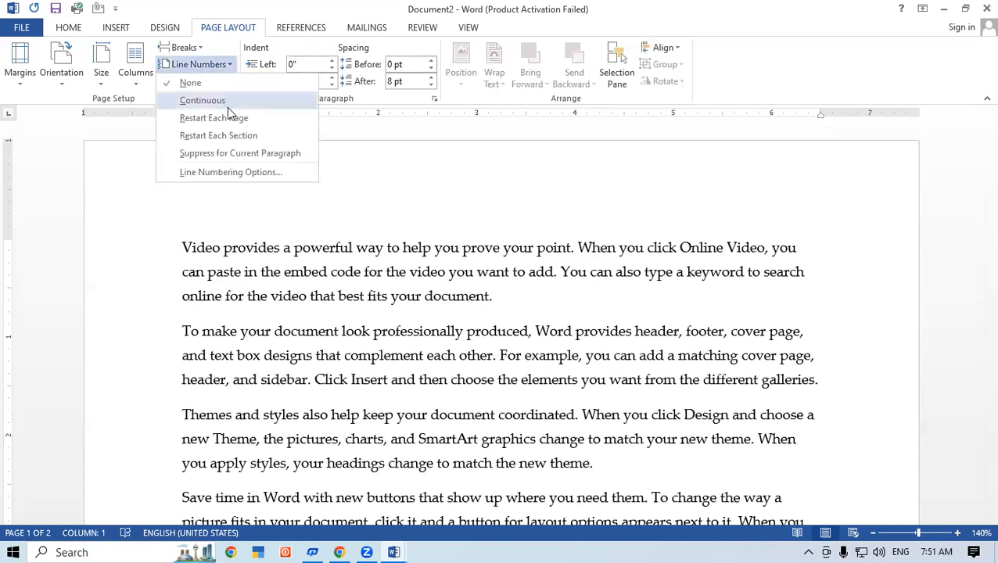
pyautogui.click(260, 172)
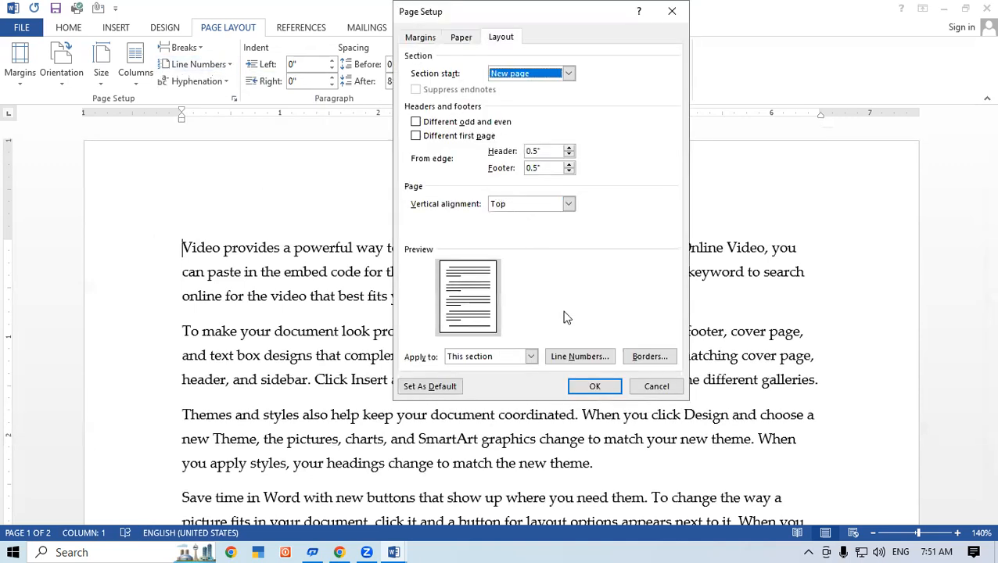
pyautogui.click(579, 357)
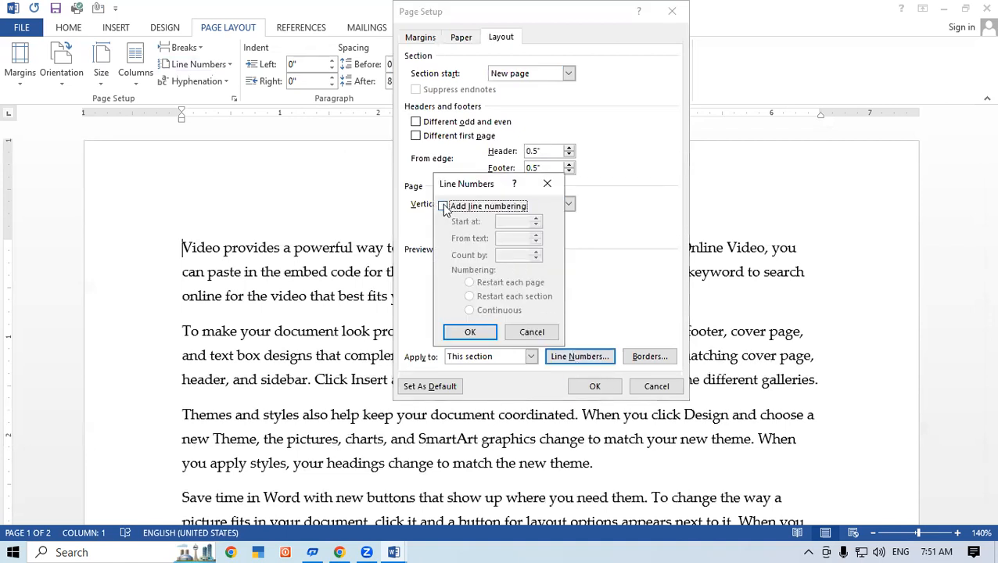
pyautogui.click(444, 205)
pyautogui.click(536, 219)
pyautogui.click(536, 219)
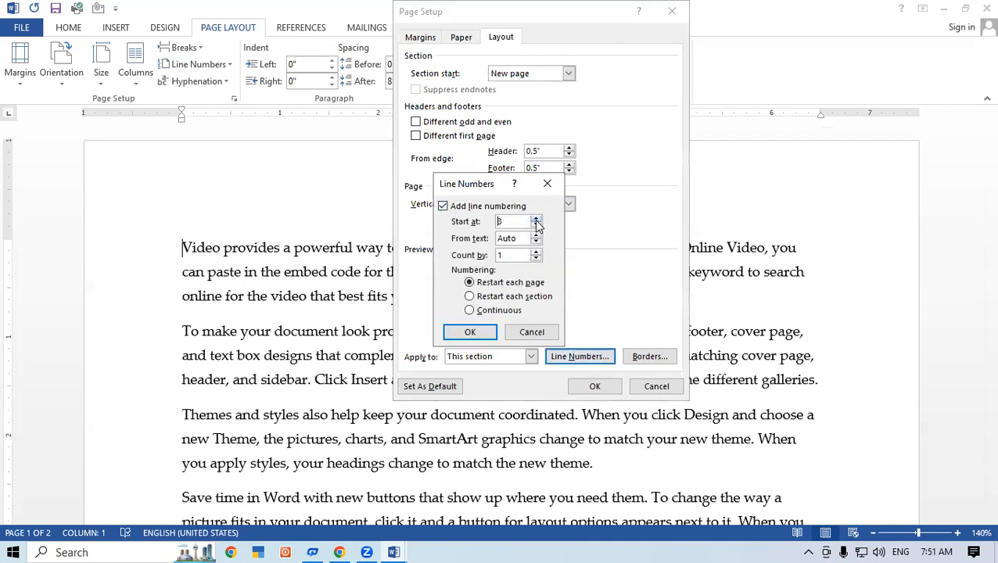
pyautogui.click(536, 219)
pyautogui.click(470, 297)
pyautogui.click(469, 282)
pyautogui.click(470, 333)
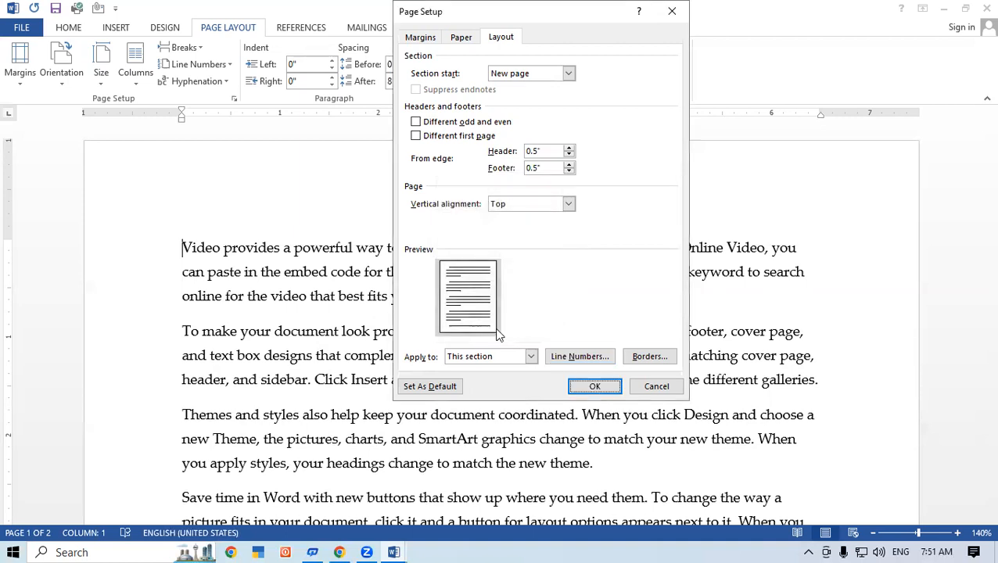
pyautogui.click(594, 391)
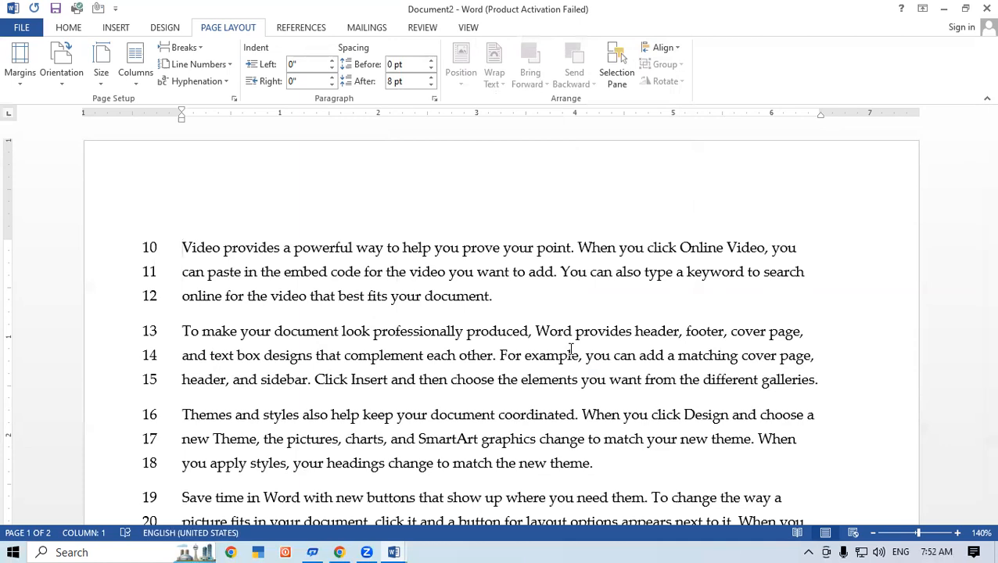
pyautogui.scroll(-4, 313, 414)
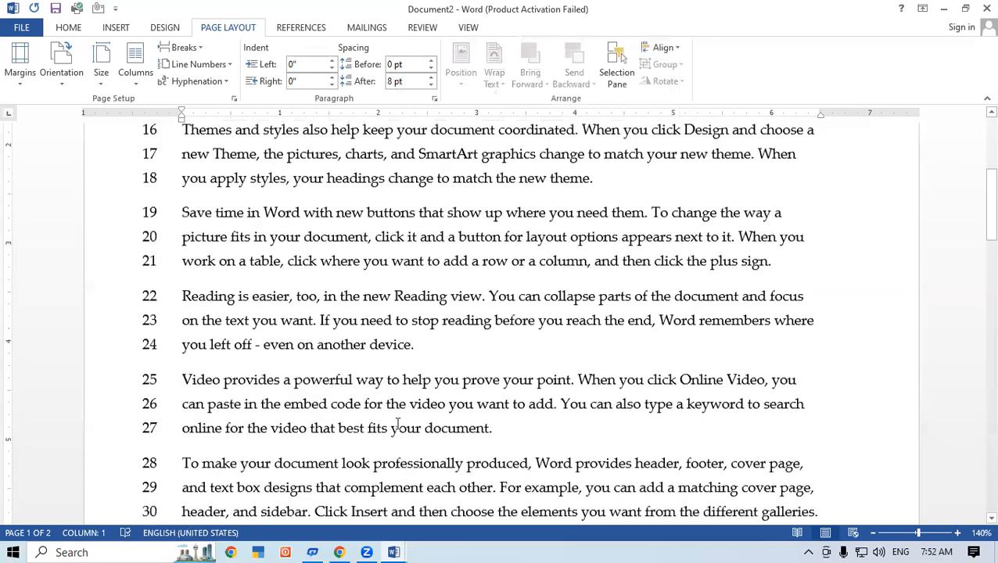
pyautogui.moveTo(976, 225); pyautogui.dragTo(977, 145)
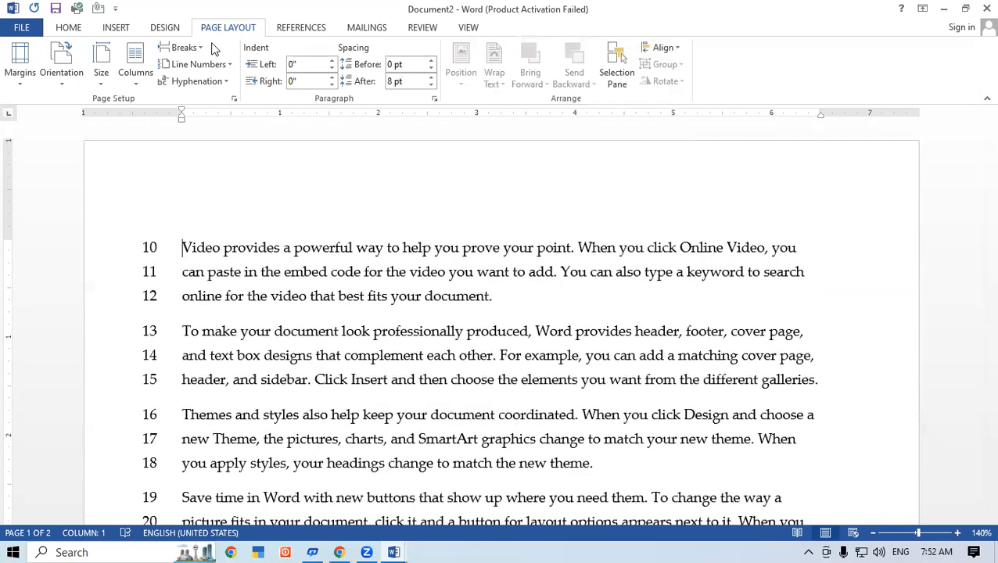
pyautogui.click(224, 66)
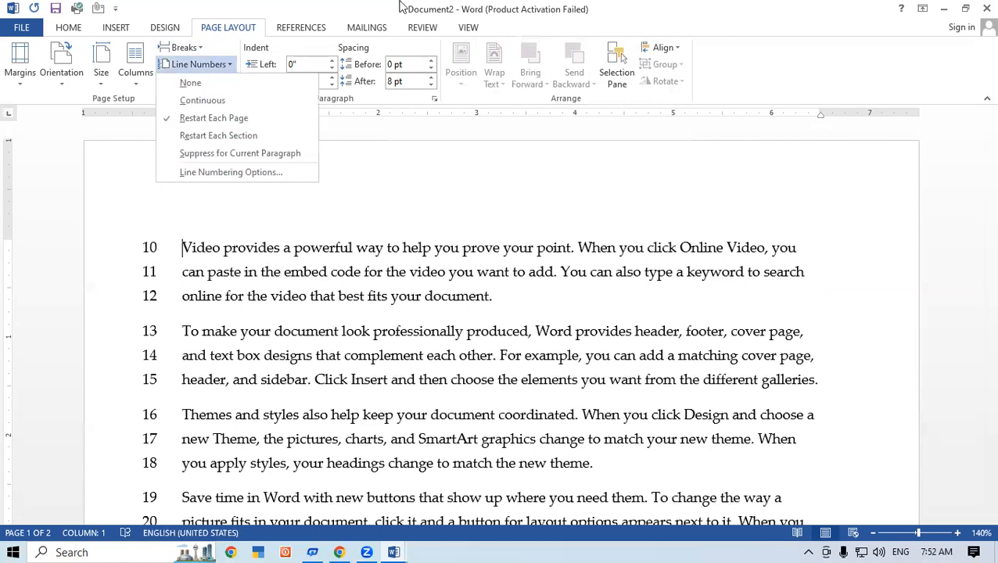
pyautogui.click(678, 196)
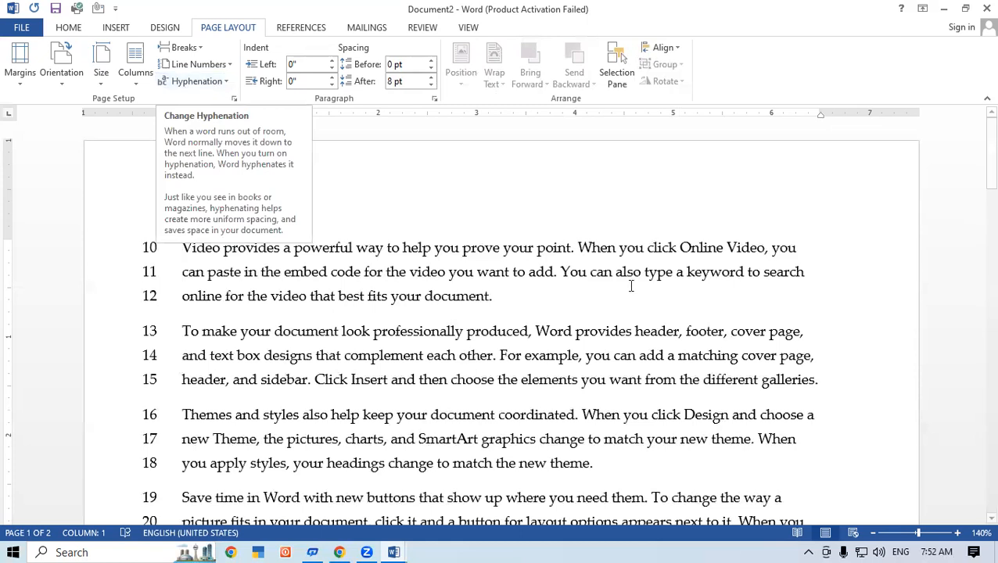
pyautogui.click(691, 332)
# Select the first paragraph on page 1 and turn on Automatic hyphenation for the document
pyautogui.tripleClick(229, 263)
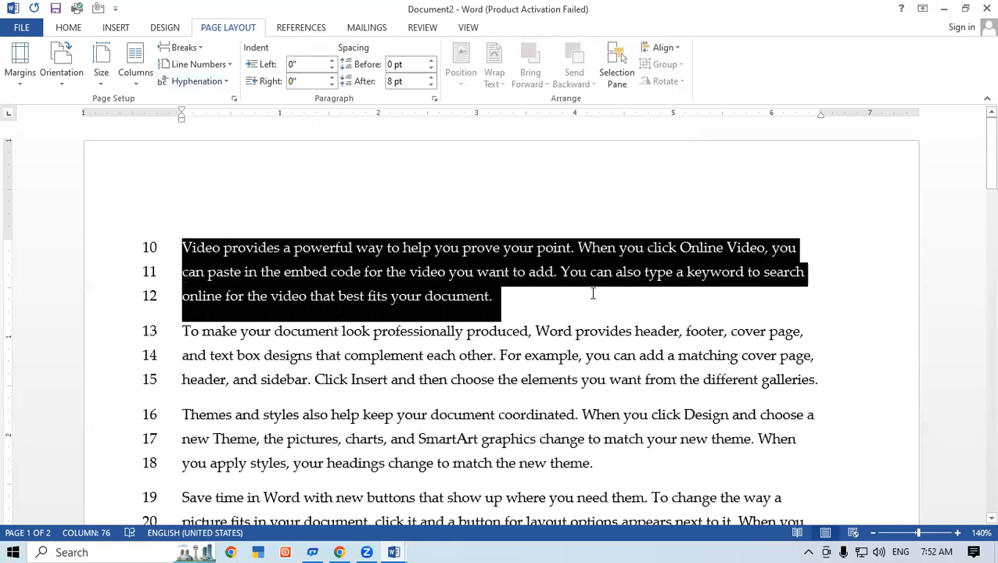
pyautogui.click(220, 83)
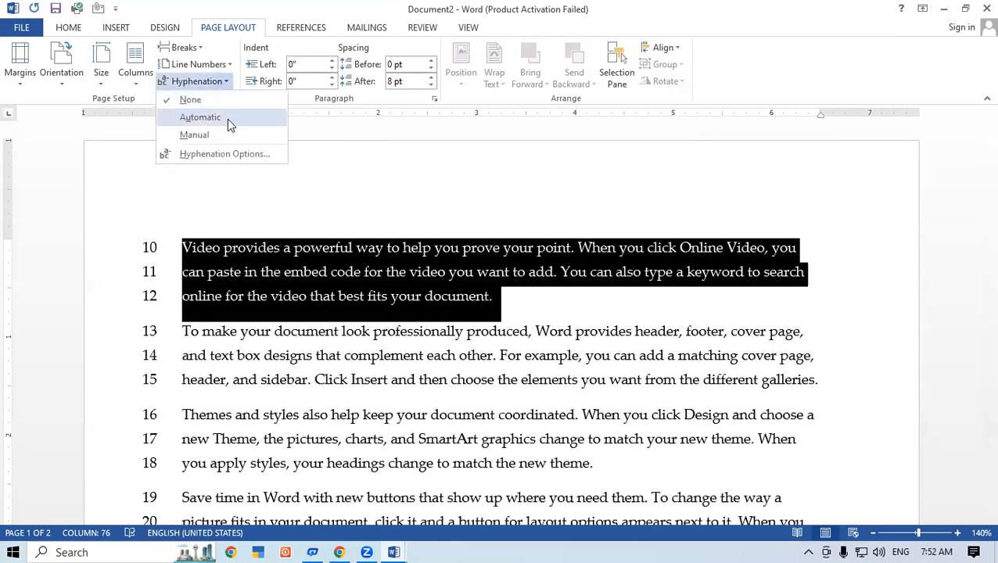
pyautogui.click(225, 119)
pyautogui.click(612, 295)
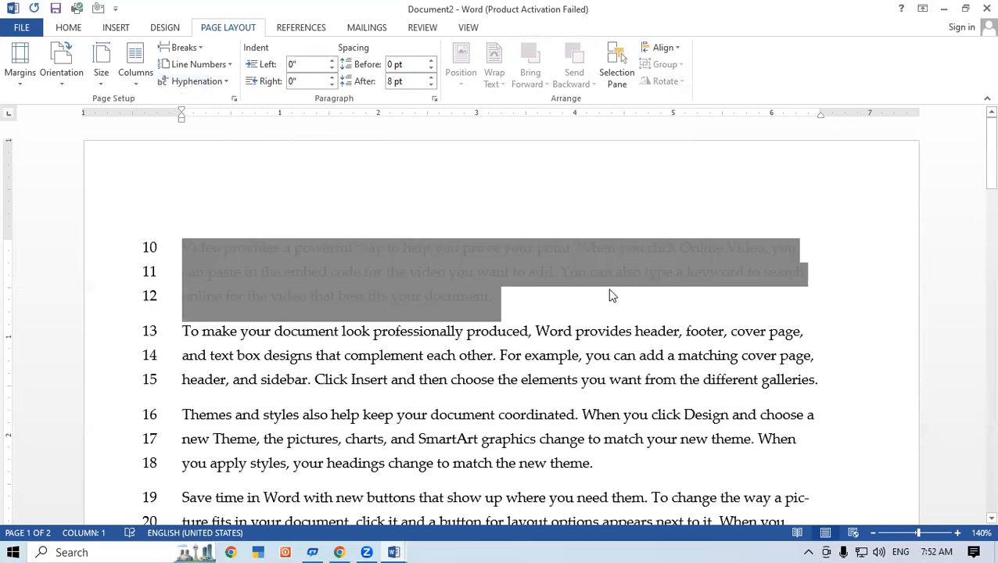
# Create a new blank document and move the insertion point along the first line toward the right margin with tabs
pyautogui.hotkey('ctrl', 'n')
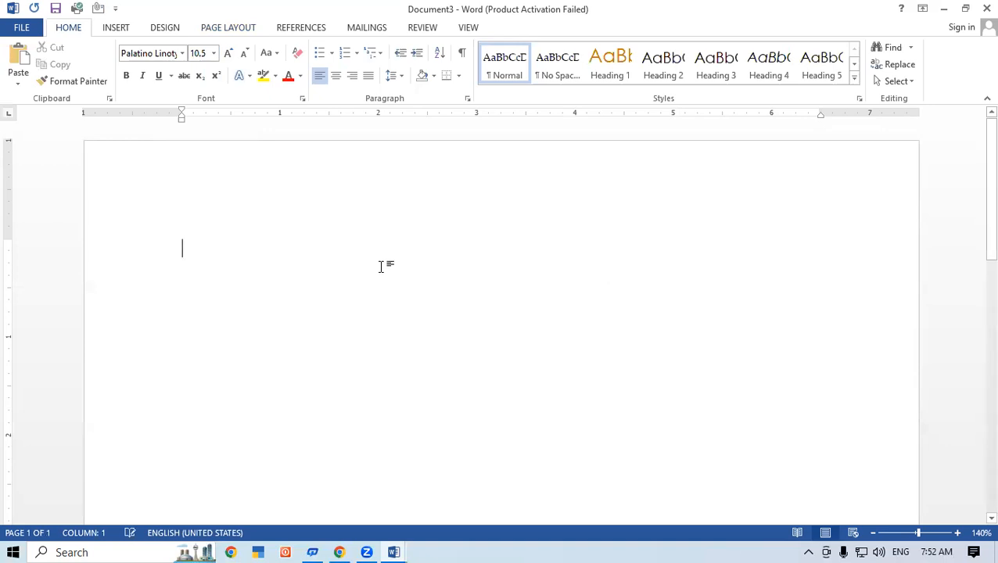
pyautogui.press('Tab')
pyautogui.press('Tab')
pyautogui.press('Tab')
pyautogui.press('Tab')
pyautogui.press('Tab')
pyautogui.press('Tab')
pyautogui.press('Tab')
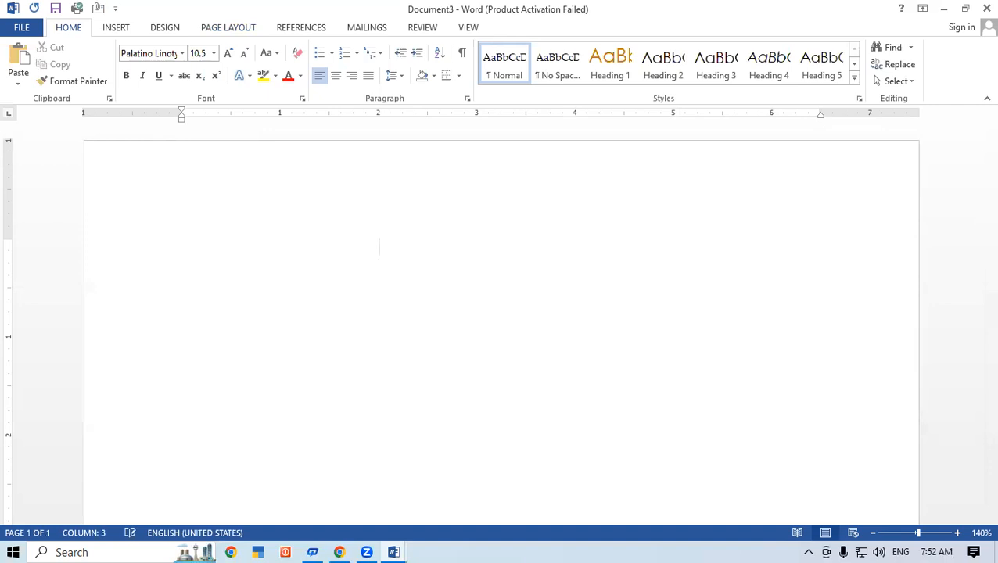
pyautogui.press('Tab')
pyautogui.press('Tab')
pyautogui.press('Tab')
pyautogui.press('Tab')
# Write "Computer" at the end of the tabbed line and shorten it to "Compu"
pyautogui.write('Comput')
pyautogui.hotkey('ctrl', 'r')
pyautogui.write('omputer')
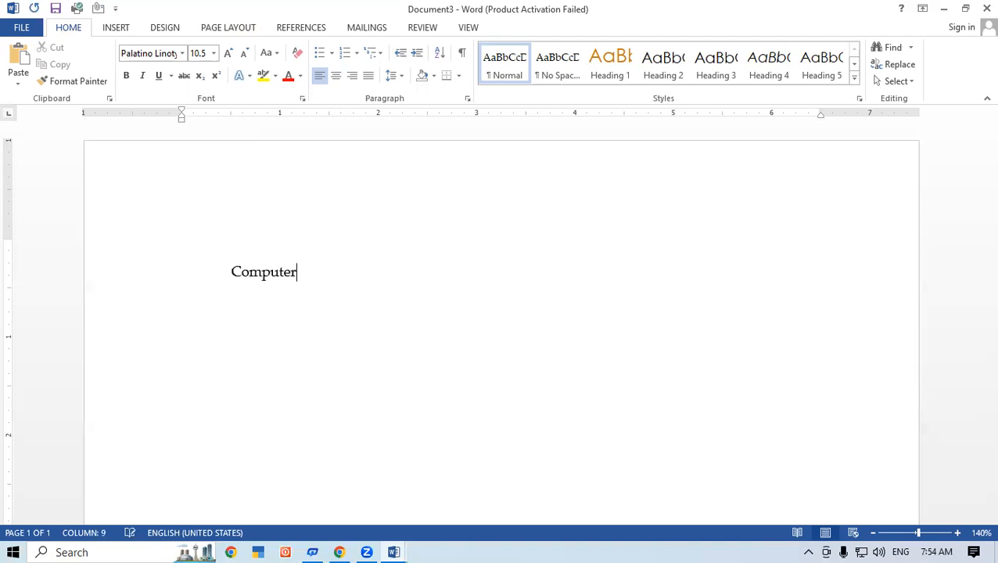
pyautogui.press('BackSpace')
pyautogui.press('BackSpace')
pyautogui.press('BackSpace')
pyautogui.press('BackSpace')
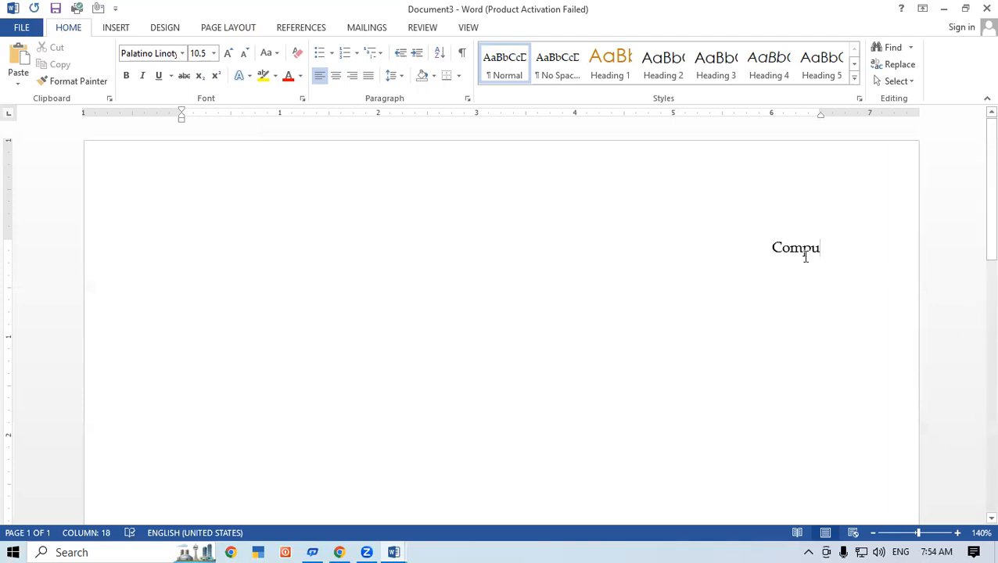
# Select the text "Compu" and turn on Automatic hyphenation for the new document
pyautogui.moveTo(773, 247); pyautogui.dragTo(911, 263)
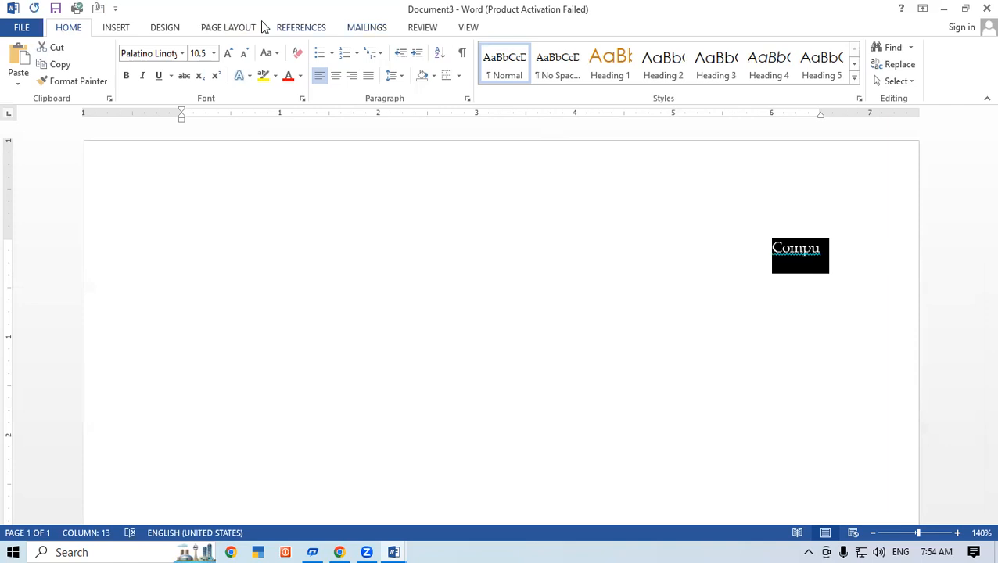
pyautogui.click(229, 28)
pyautogui.click(214, 82)
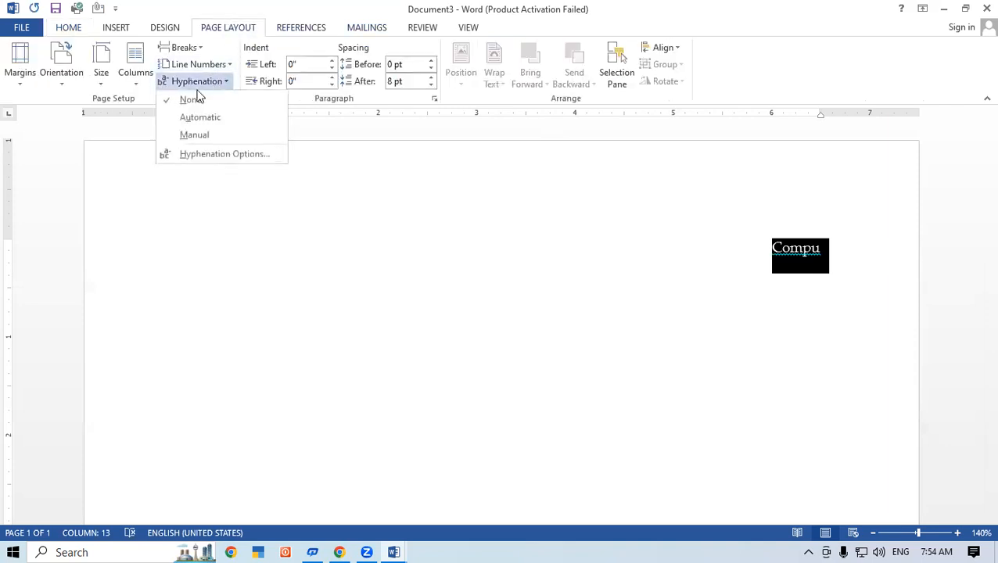
pyautogui.click(188, 117)
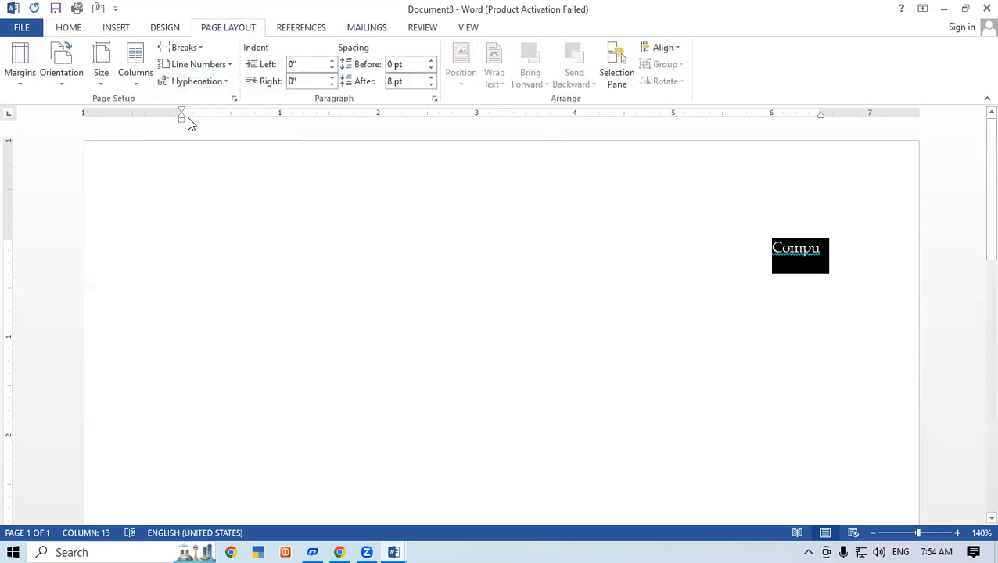
# Continue the word "Compu" with "te" at the right margin to demonstrate automatic hyphenation
pyautogui.click(818, 251)
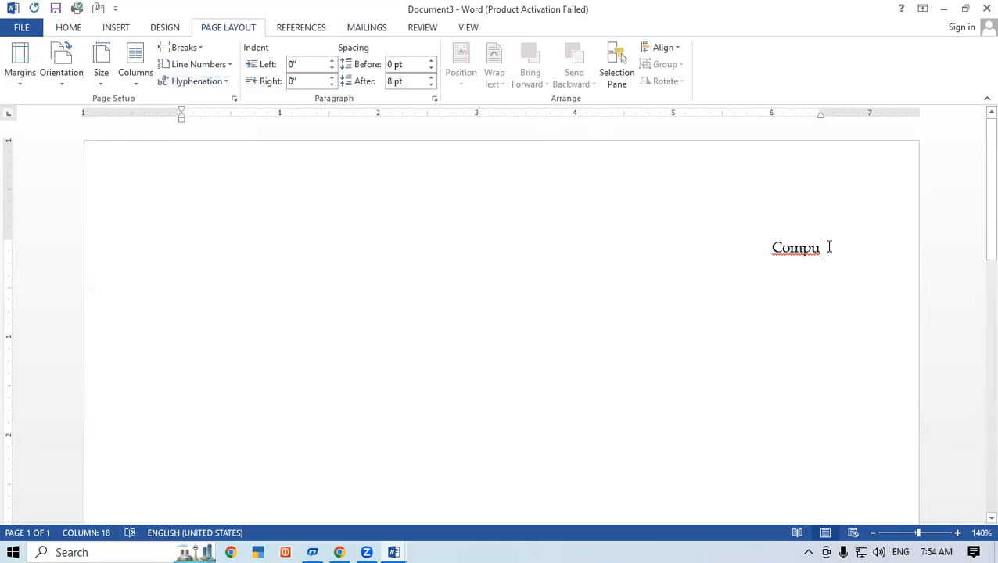
pyautogui.write('t')
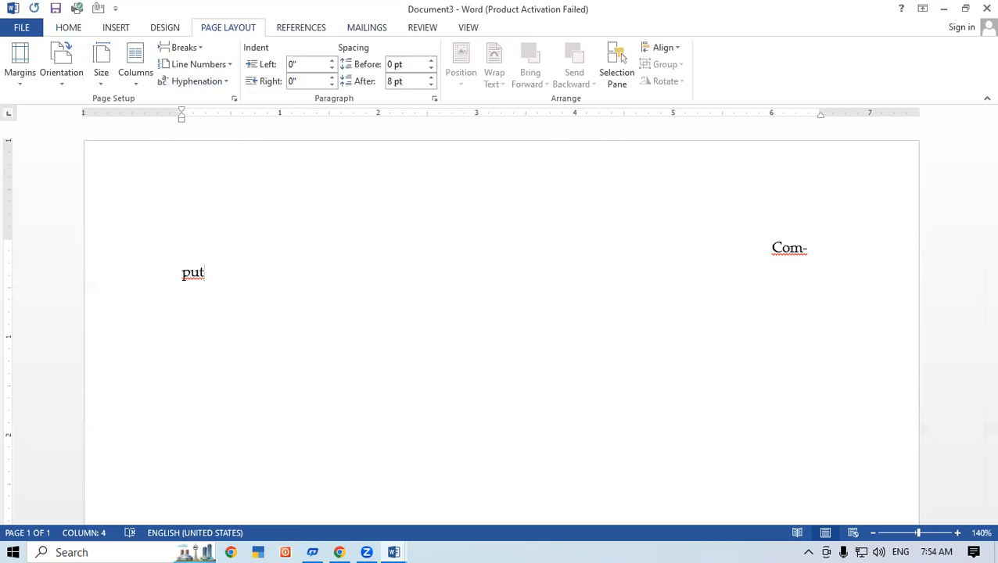
pyautogui.write('e')
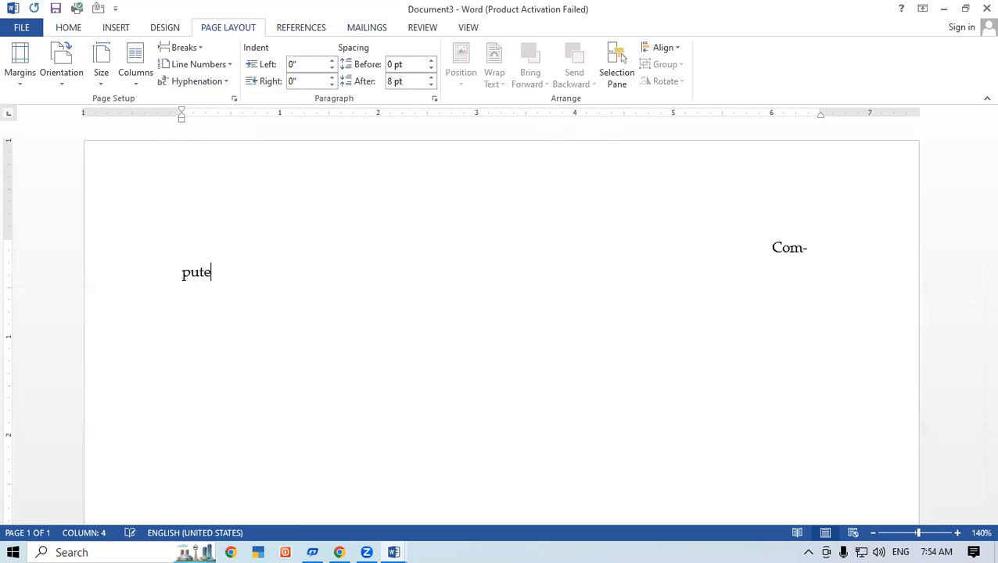